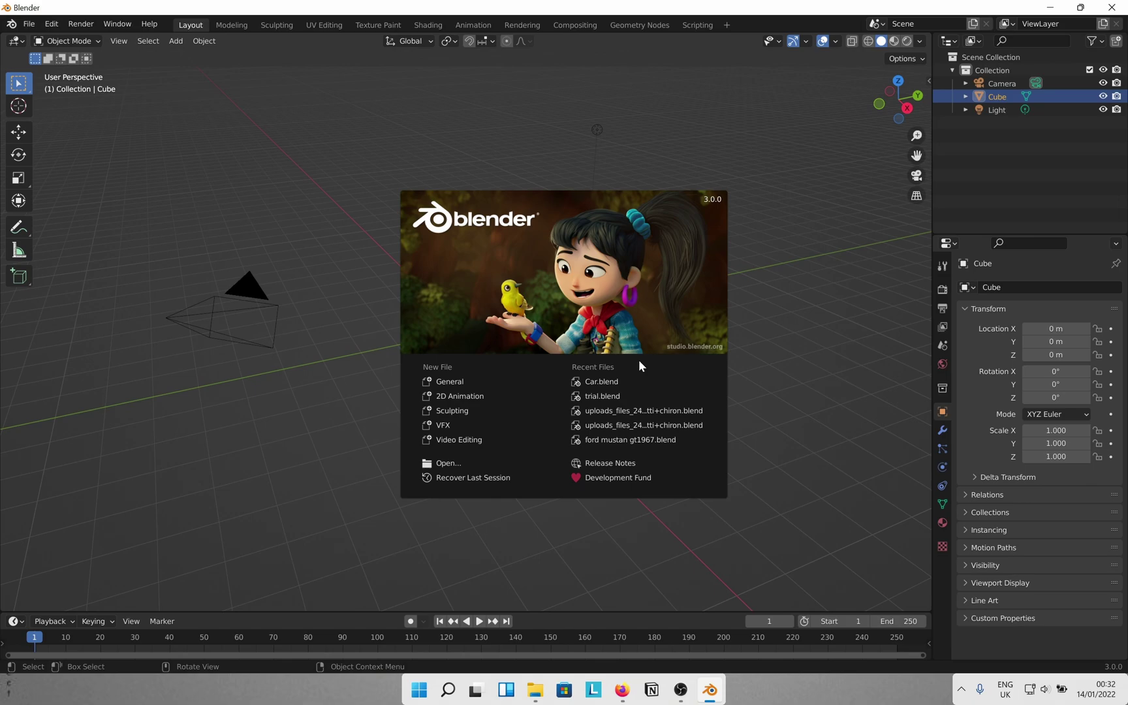
# - Dismiss the splash screen and turn on the Screencast Keys display for the viewport
pyautogui.click(456, 378)
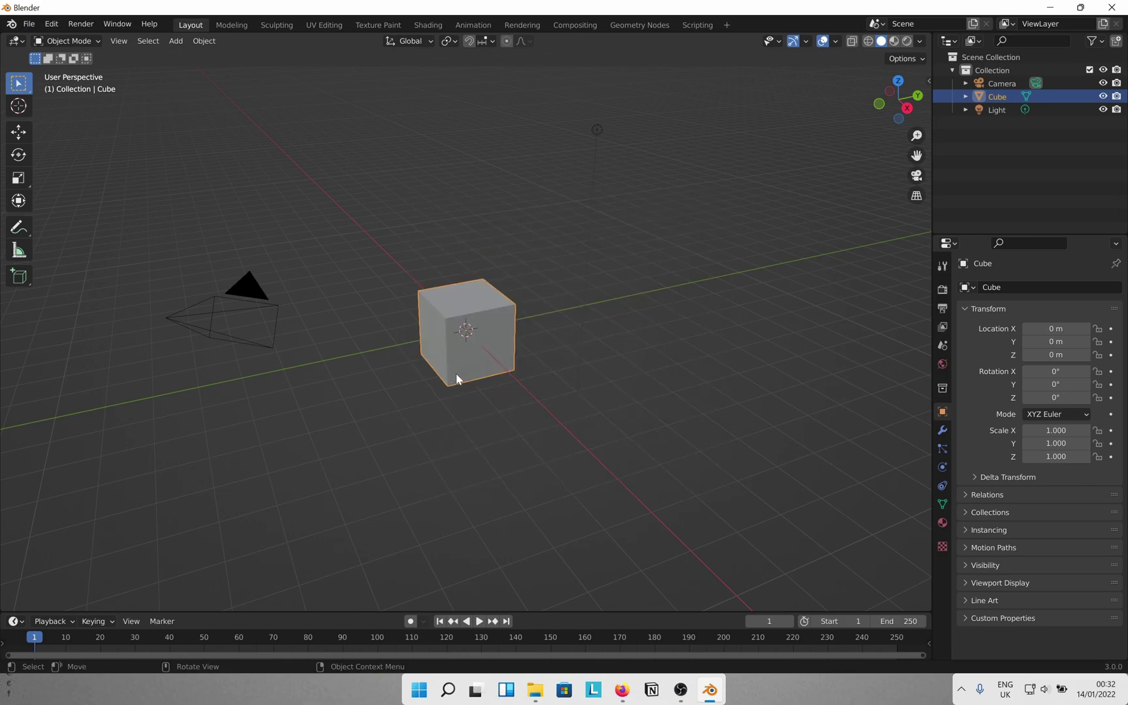
pyautogui.press('n')
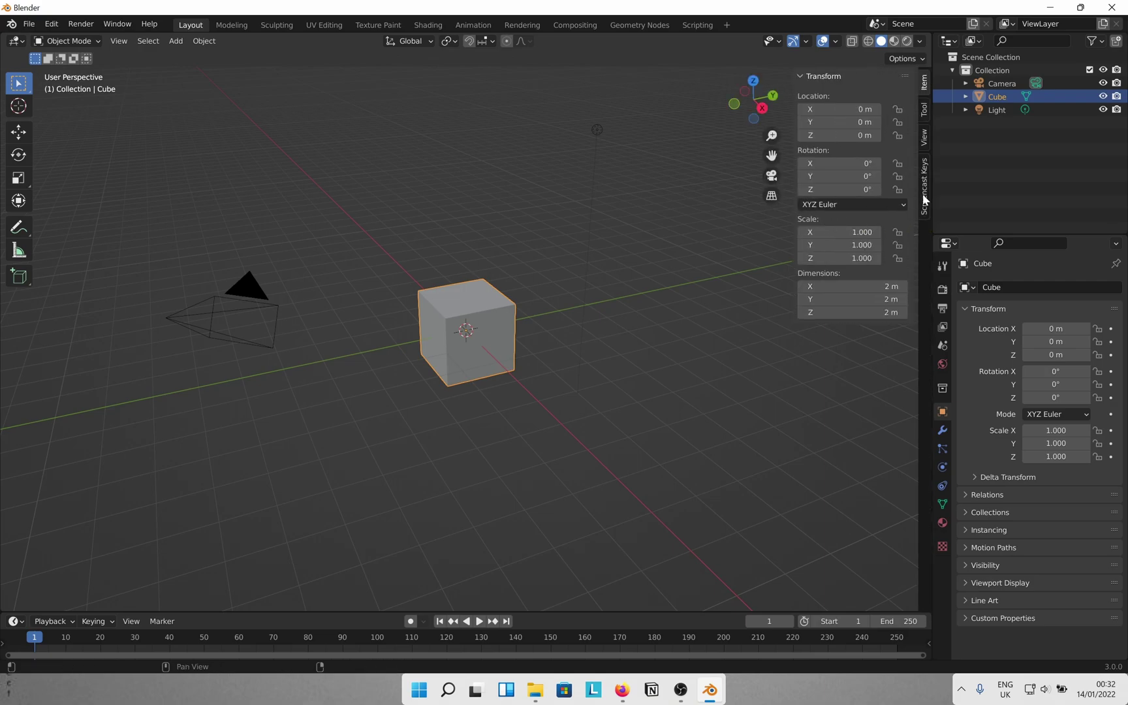
pyautogui.click(923, 200)
pyautogui.click(826, 75)
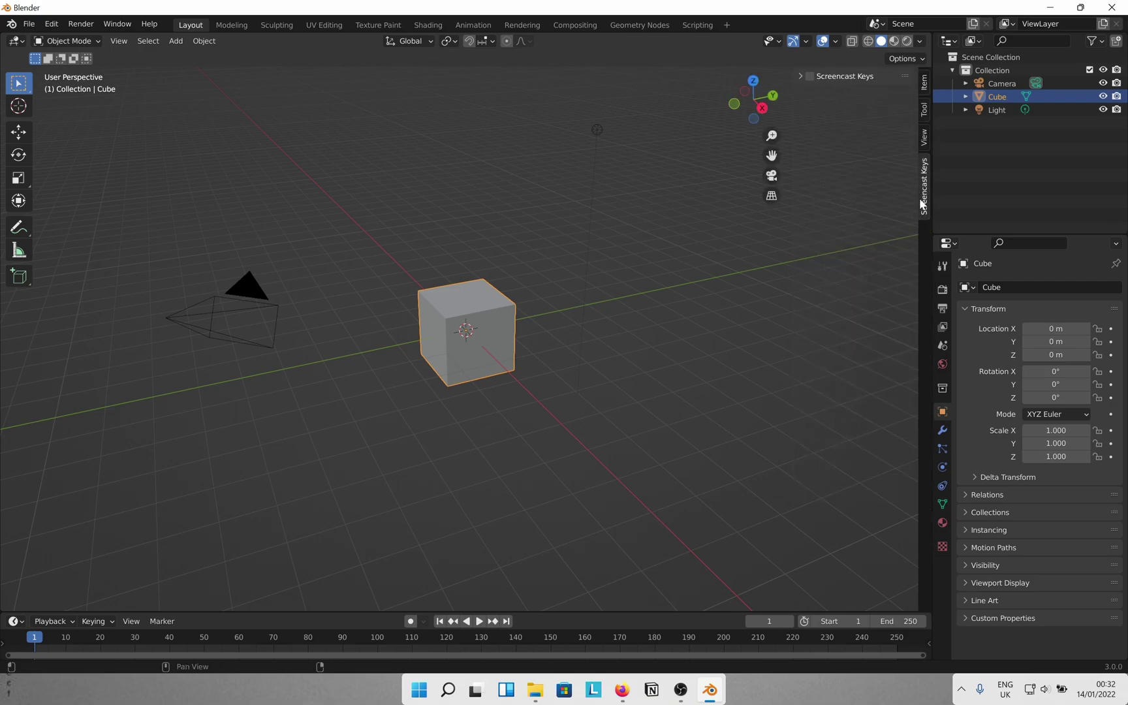
pyautogui.click(800, 76)
pyautogui.press('n')
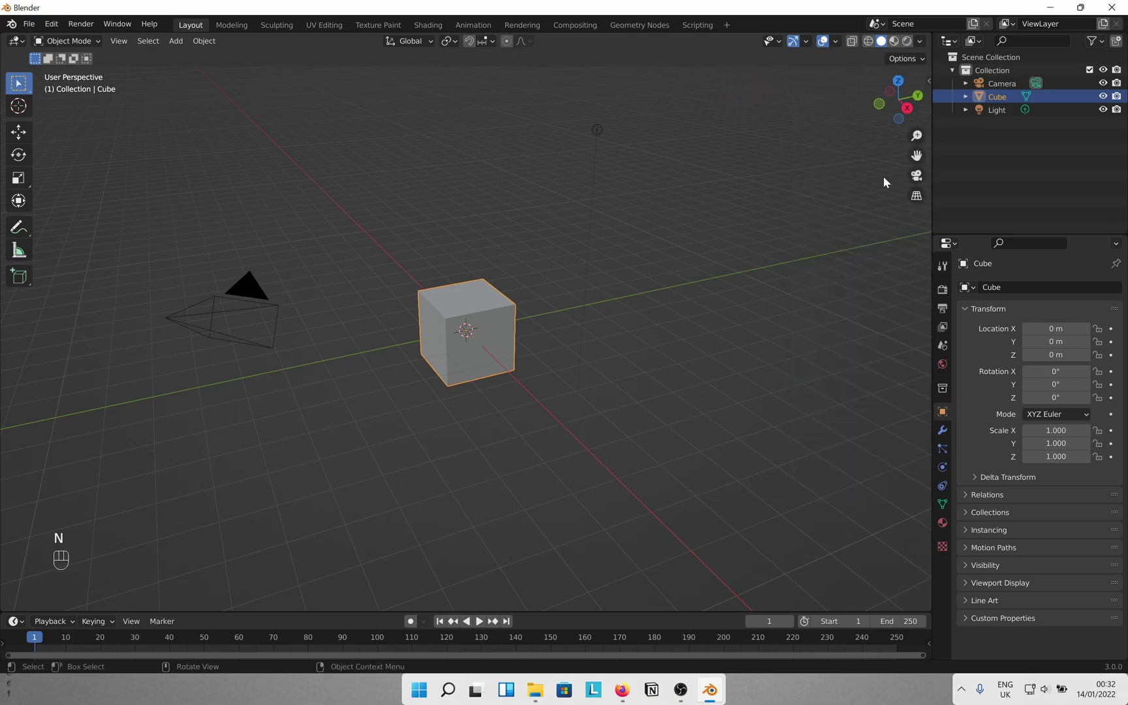
pyautogui.moveTo(634, 327); pyautogui.dragTo(614, 378, button='middle')
pyautogui.scroll(3, 490, 355)
pyautogui.moveTo(490, 355); pyautogui.dragTo(472, 323, button='middle')
pyautogui.scroll(-6, 473, 323)
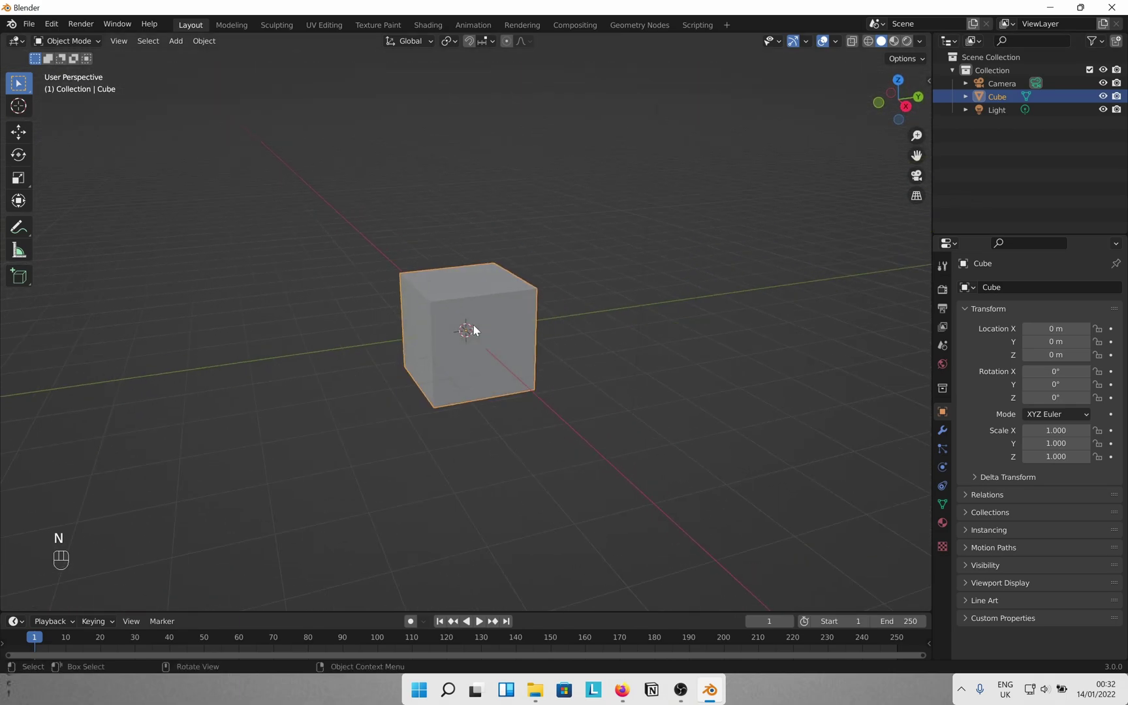
pyautogui.scroll(1, 527, 329)
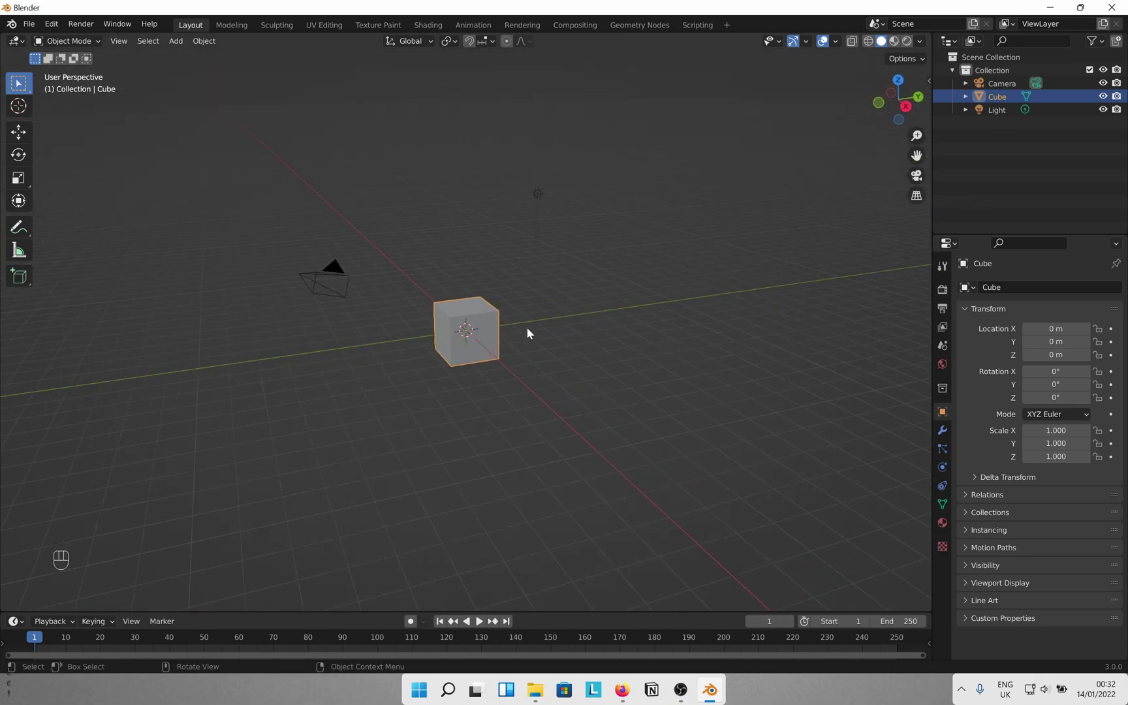
# - In front view, load the knife photo as a reference image from D:\3d Projects\Blender\Ongoing\Damascus Knife
pyautogui.click(881, 105)
pyautogui.scroll(5, 591, 300)
pyautogui.hotkey('shift', 'a')
pyautogui.moveTo(586, 304)
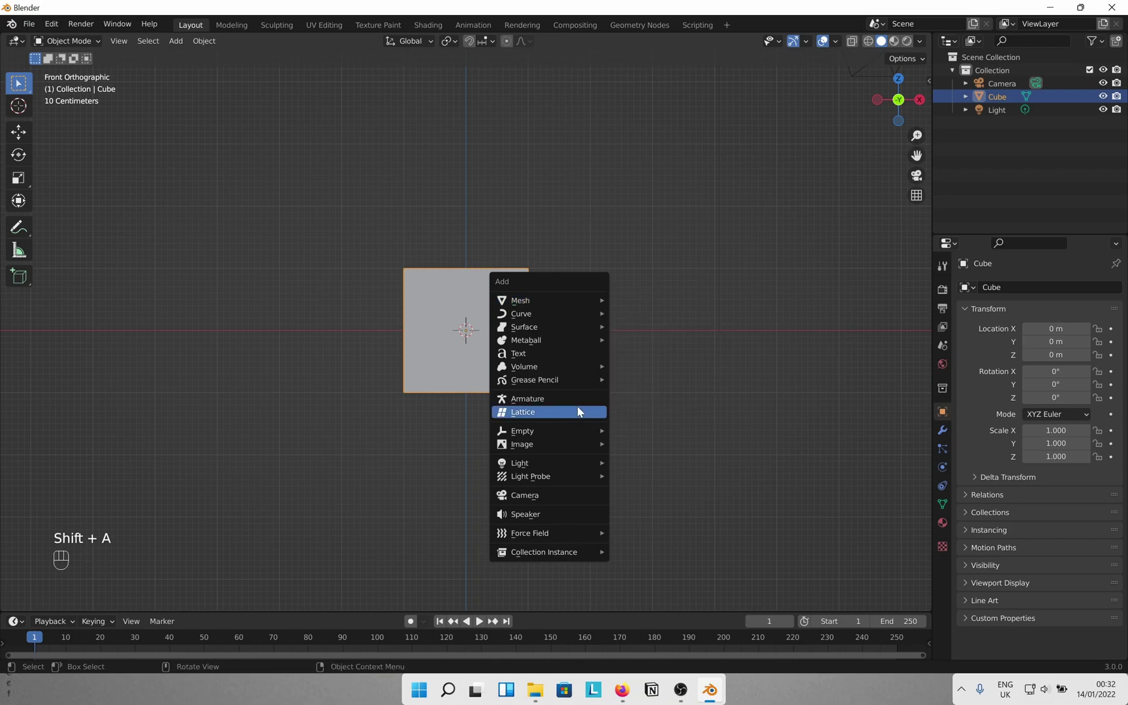
pyautogui.moveTo(565, 450)
pyautogui.click(655, 444)
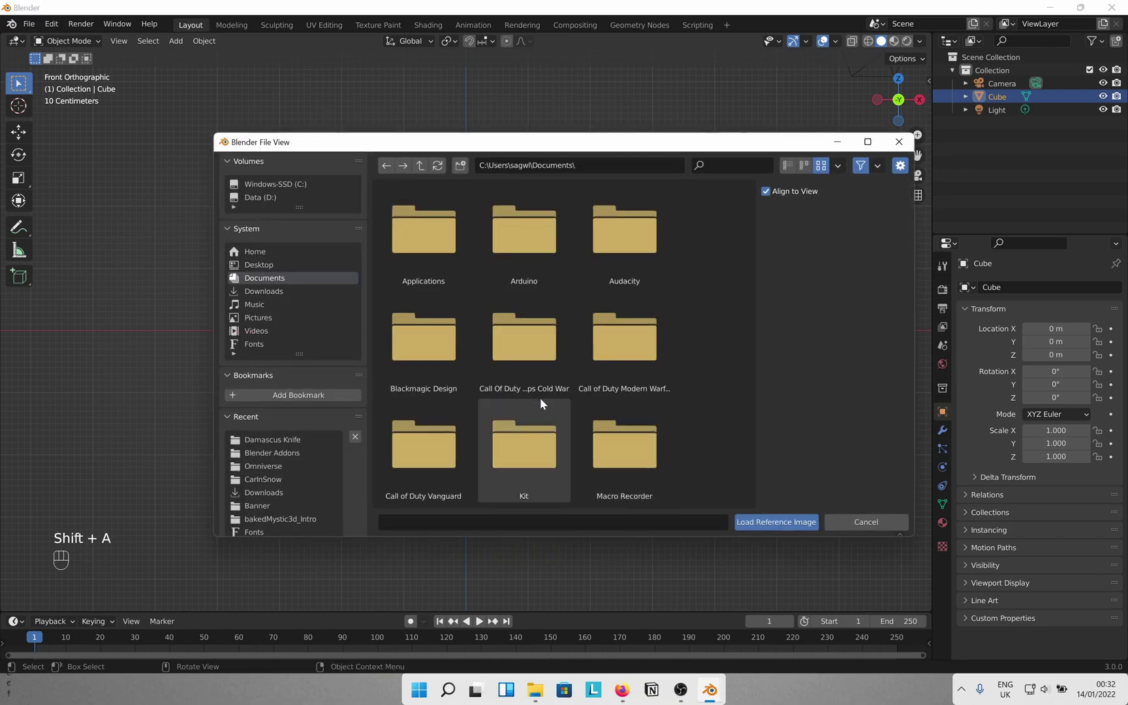
pyautogui.click(515, 166)
pyautogui.write('D:\\3d Projects\\Blender\\Ongoing\\Damascus Knife')
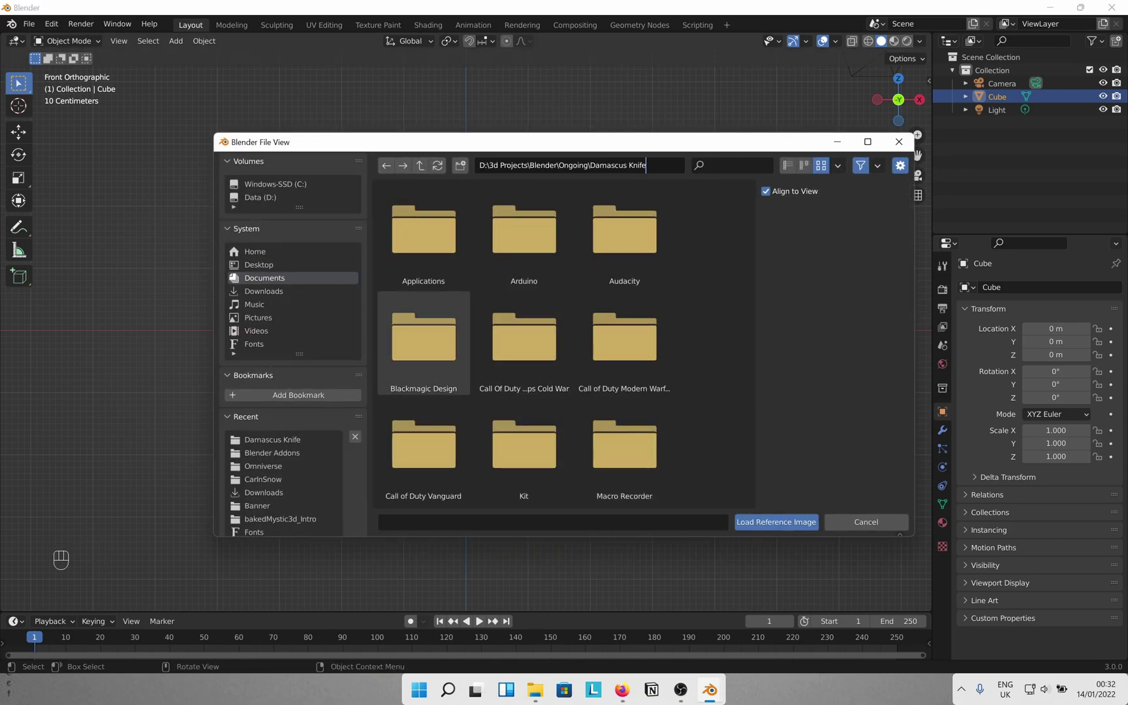
pyautogui.press('Return')
pyautogui.doubleClick(444, 229)
# - Show the scene in wireframe so the knife reference can be seen through the cube
pyautogui.scroll(4, 614, 309)
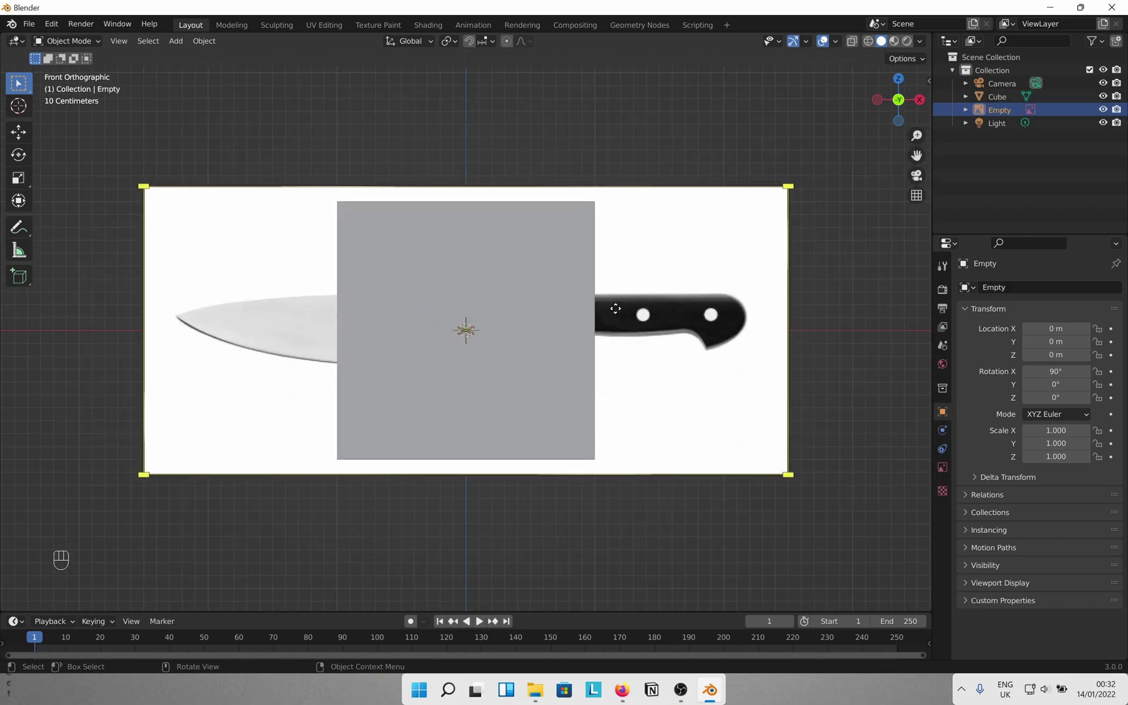
pyautogui.scroll(-3, 615, 310)
pyautogui.scroll(-1, 439, 322)
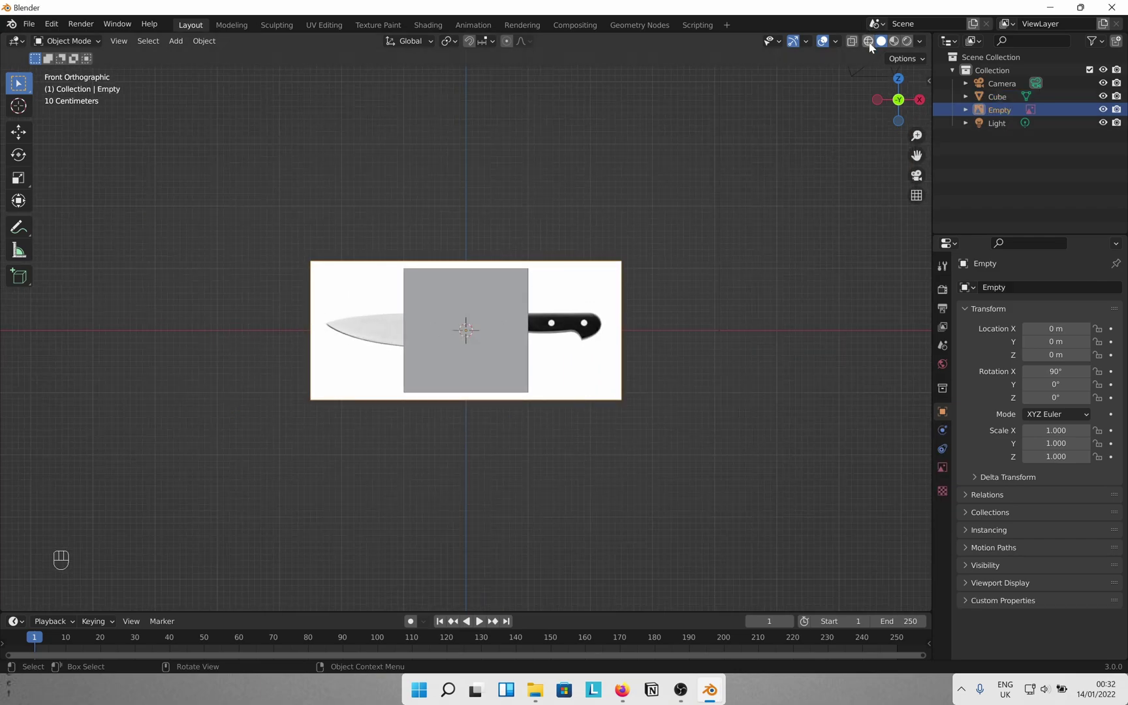
pyautogui.click(868, 40)
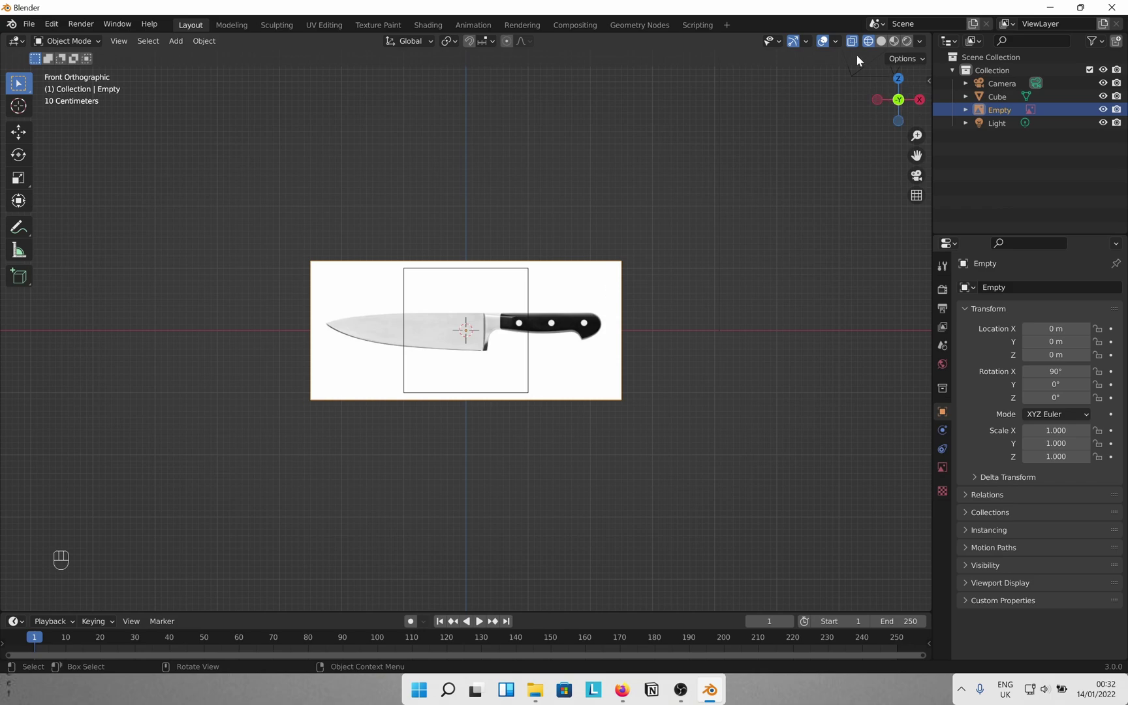
pyautogui.scroll(4, 496, 380)
# - Scale the cube to about 0.339 along Z and about 1.398 along X to match the blade's height and length
pyautogui.click(597, 416)
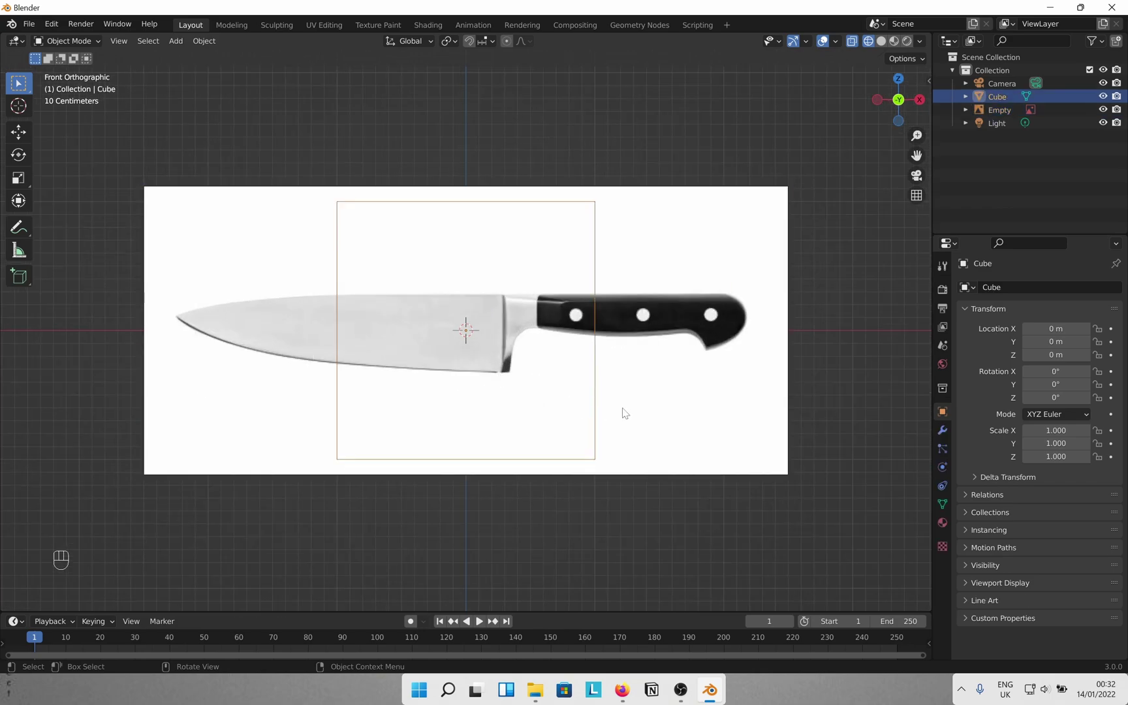
pyautogui.press('s')
pyautogui.press('z')
pyautogui.click(626, 370)
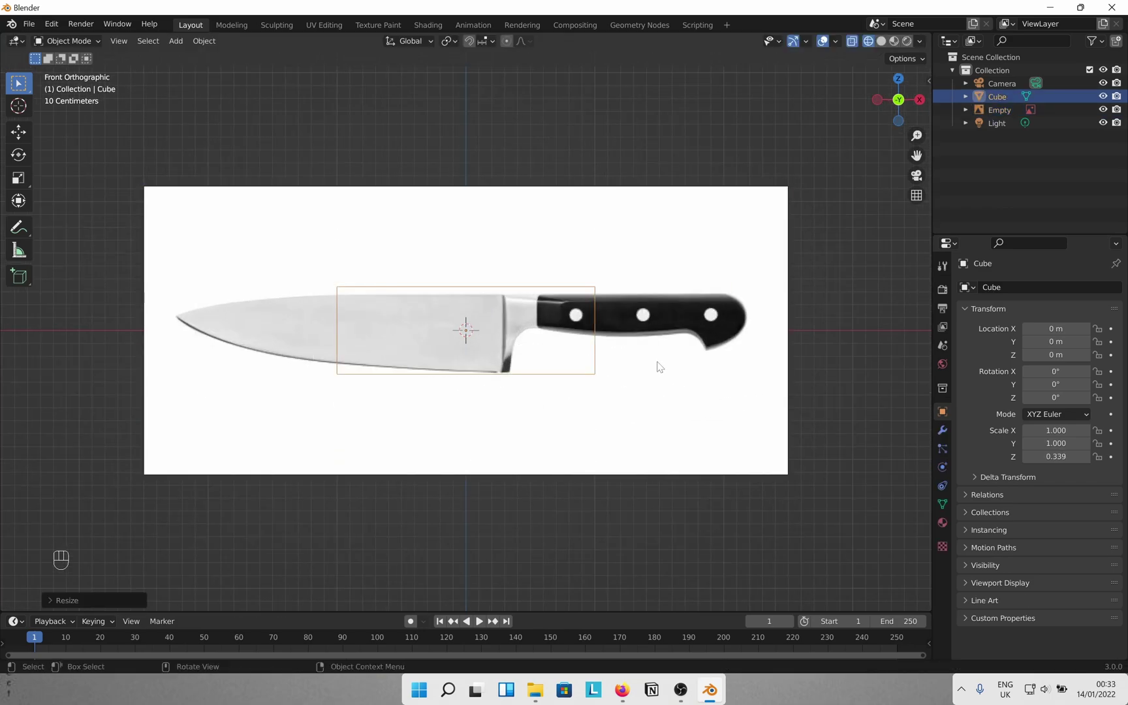
pyautogui.press('s')
pyautogui.press('x')
pyautogui.click(628, 372)
# - Move the cube over the blade, to about -0.841 m in X and -0.057 m in Z
pyautogui.press('g')
pyautogui.press('x')
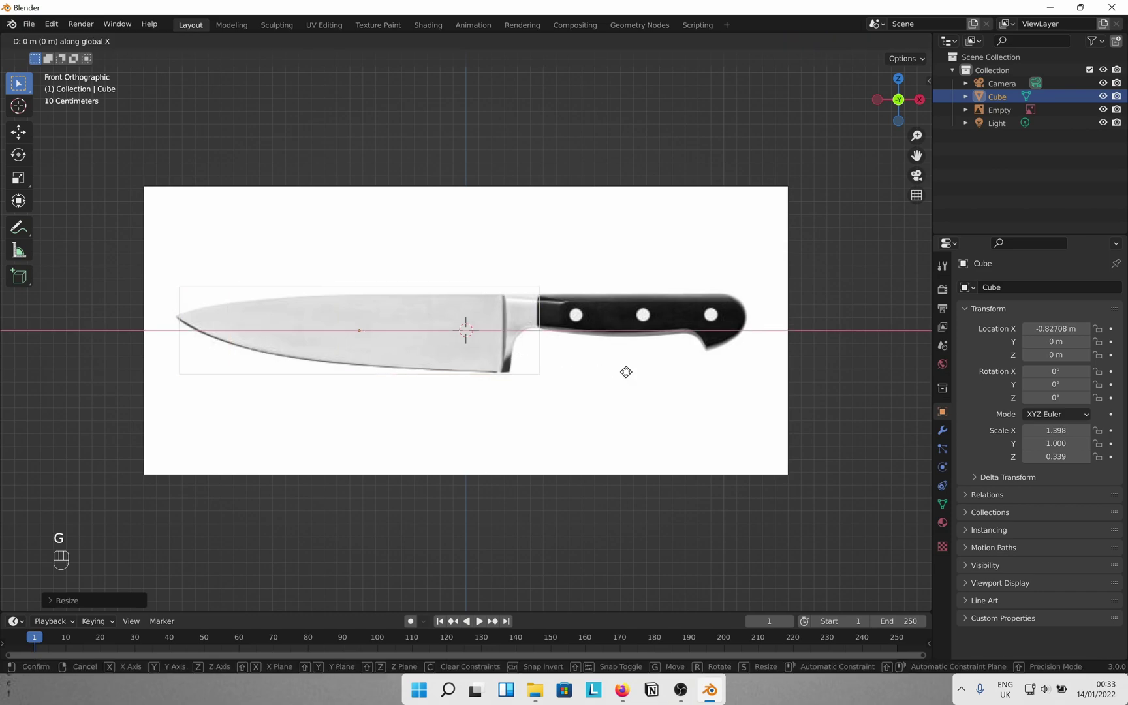
pyautogui.click(624, 373)
pyautogui.scroll(2, 607, 387)
pyautogui.press('g')
pyautogui.press('z')
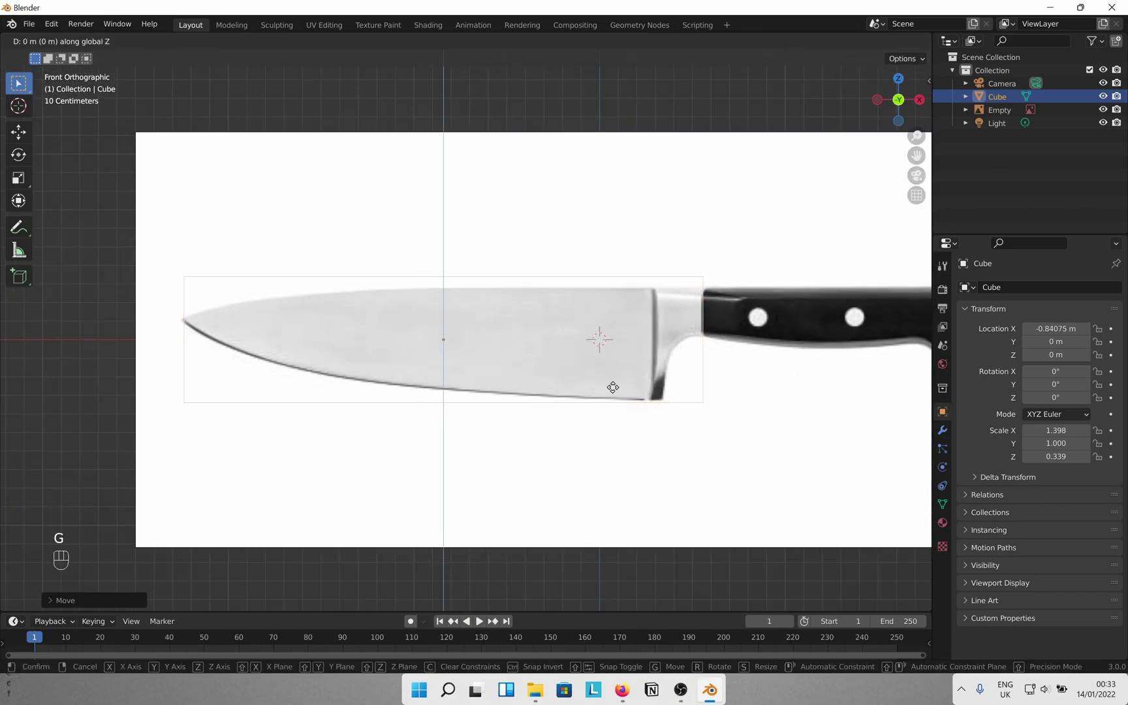
pyautogui.click(617, 403)
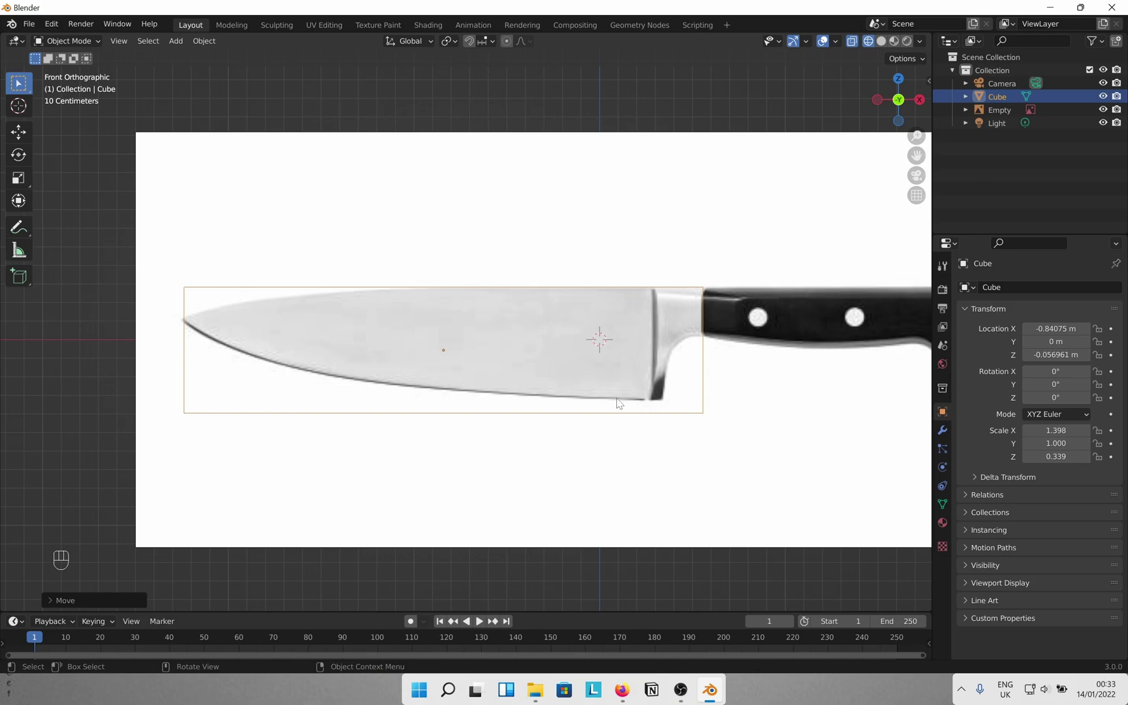
# - In right side view, thin the cube along Y to a scale of about 0.042
pyautogui.click(919, 100)
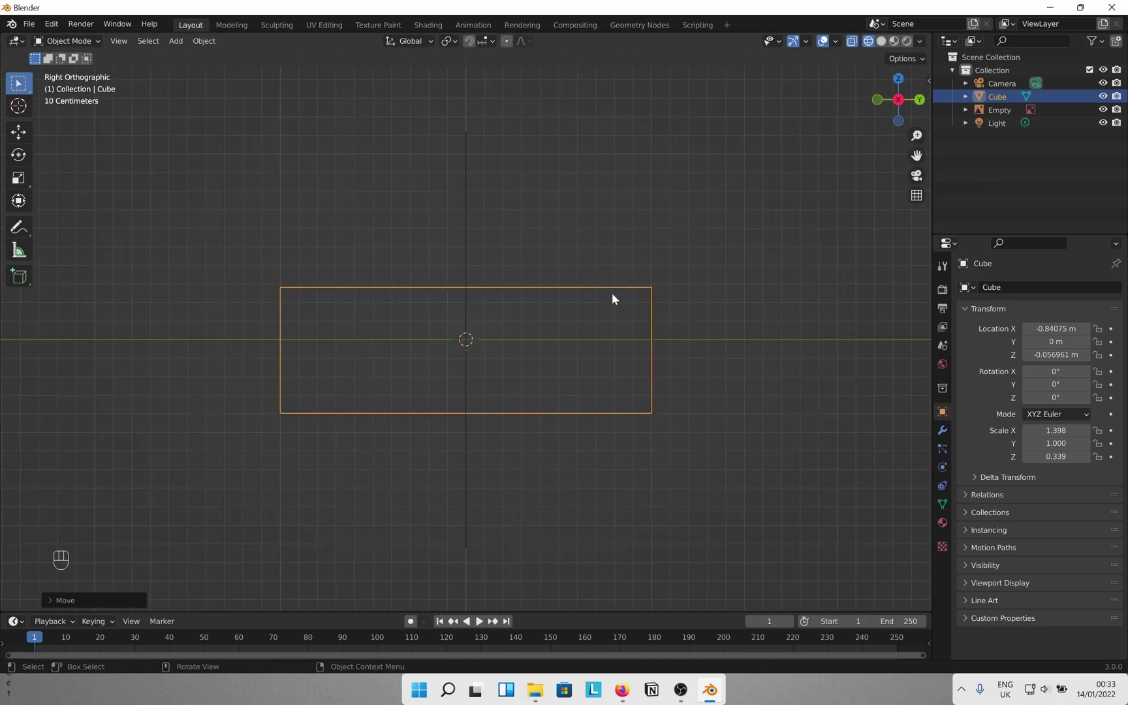
pyautogui.scroll(-2, 612, 293)
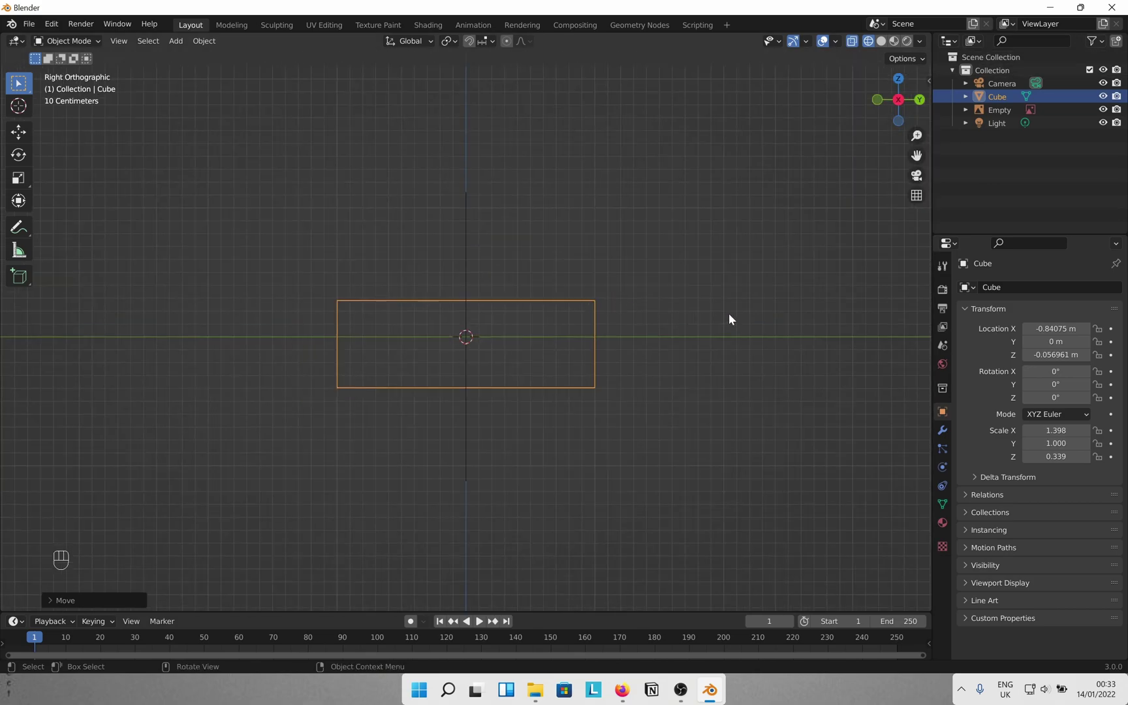
pyautogui.press('s')
pyautogui.press('y')
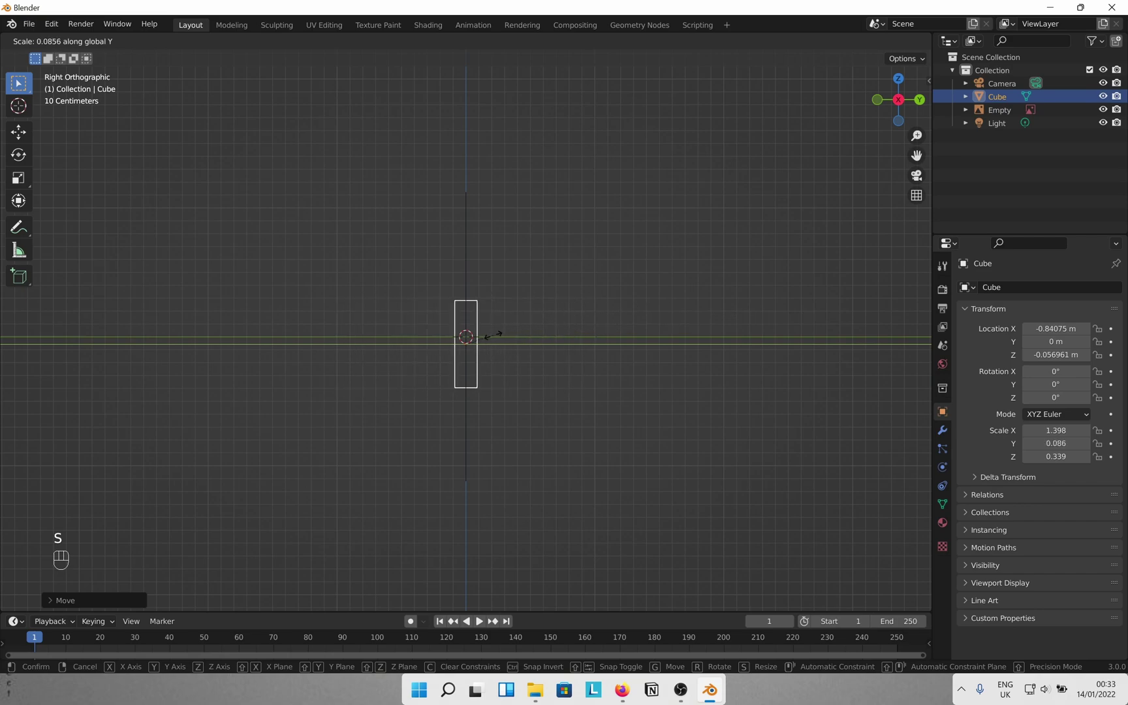
pyautogui.click(486, 339)
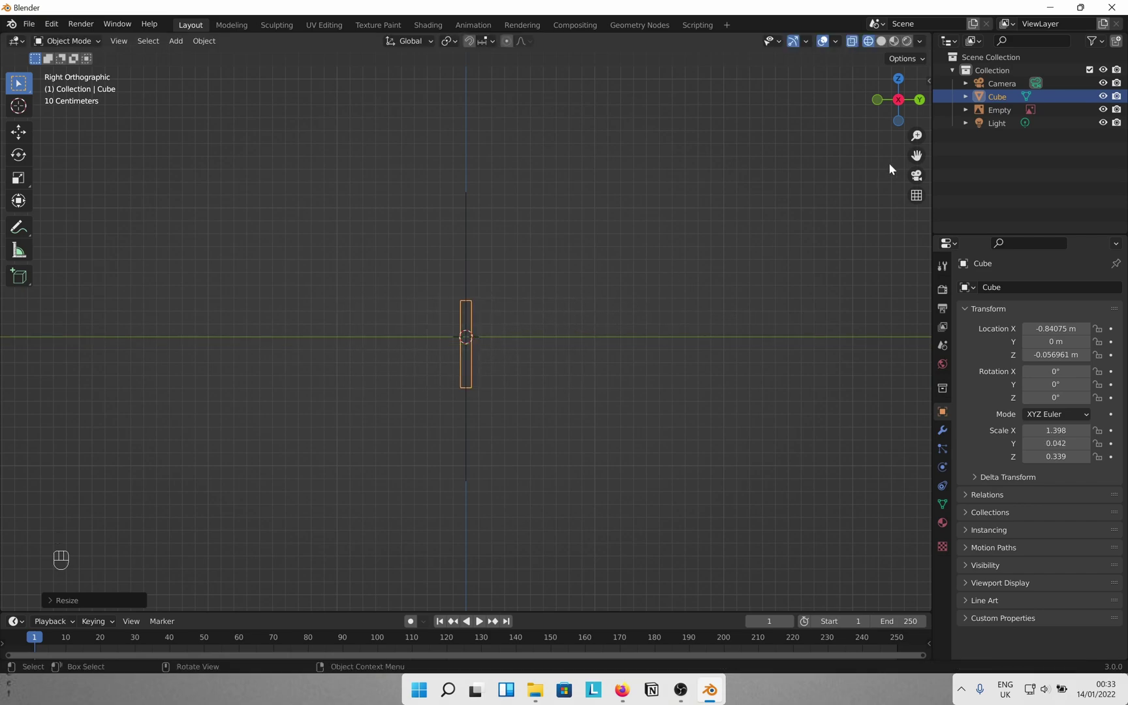
# - Return to front view and divide the cube's length in Edit Mode with 20 evenly spaced vertical loop cuts
pyautogui.click(876, 99)
pyautogui.scroll(4, 491, 398)
pyautogui.scroll(-3, 449, 427)
pyautogui.press('Tab')
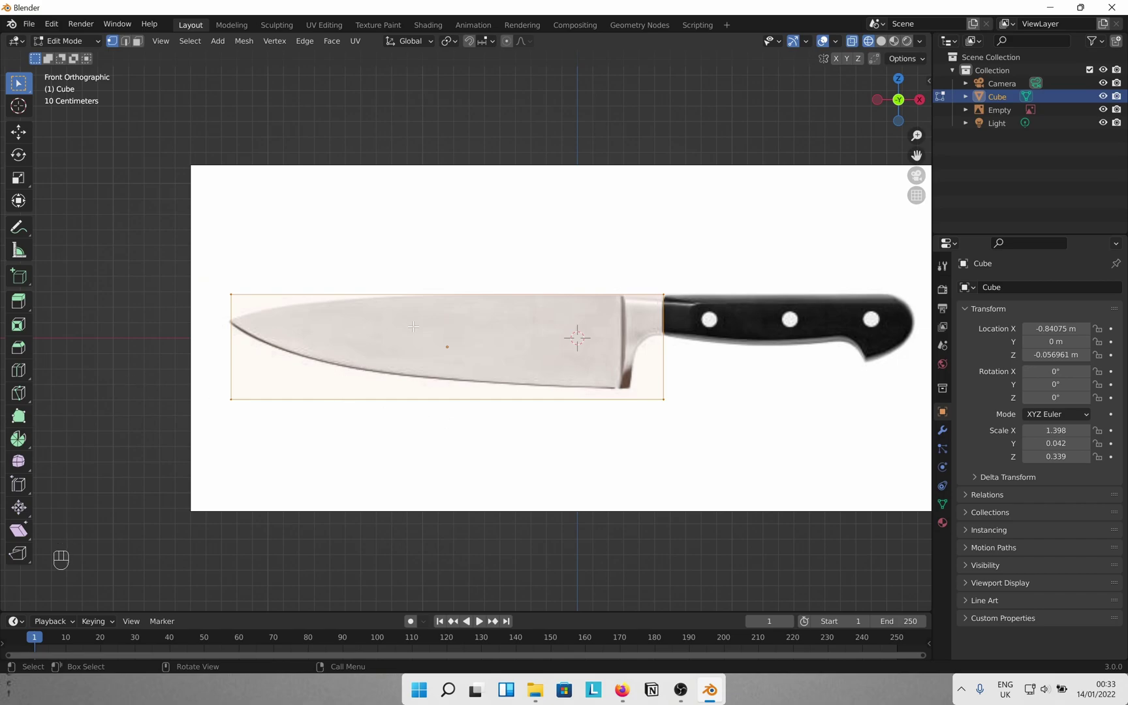
pyautogui.hotkey('ctrl', 'r')
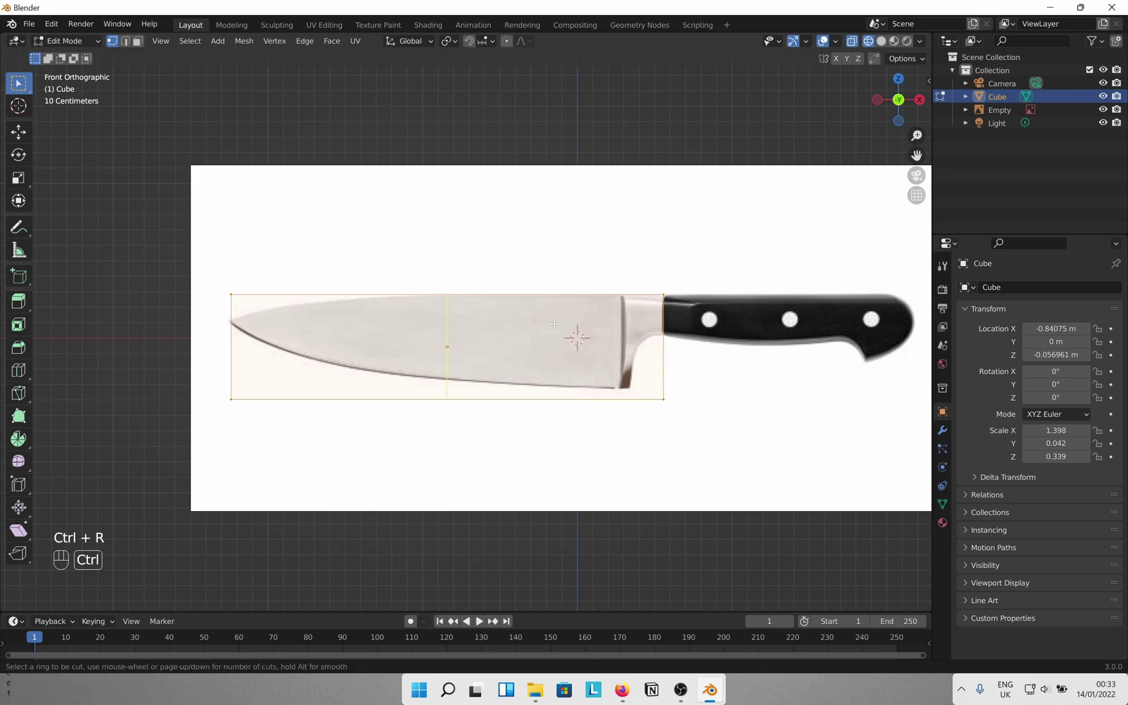
pyautogui.write('20')
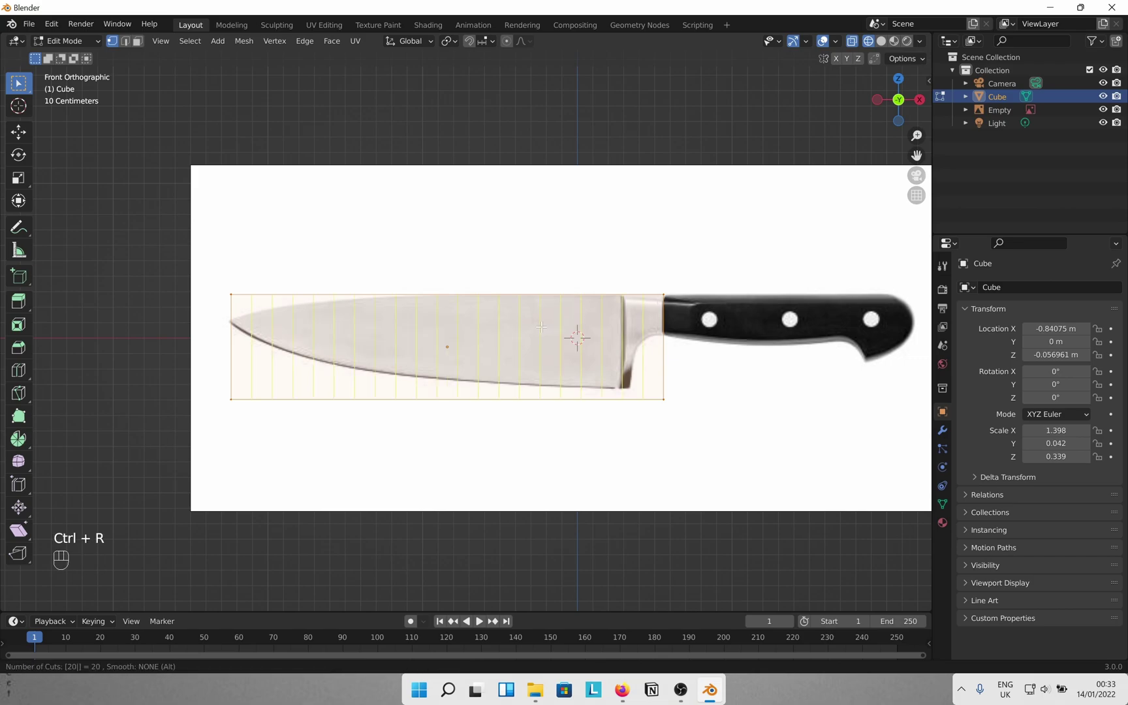
pyautogui.click(541, 326)
pyautogui.click(540, 326)
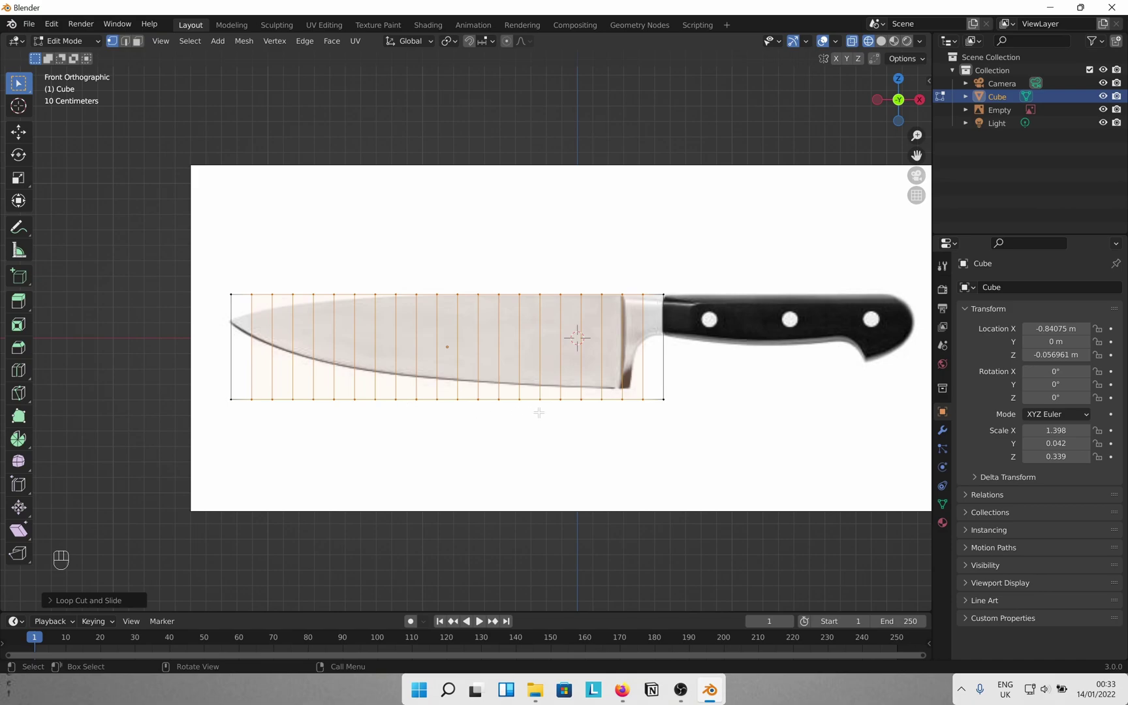
# - Raise the lower vertices of the tip and the first four loop cuts along Z onto the blade's curved cutting edge
pyautogui.scroll(3, 538, 413)
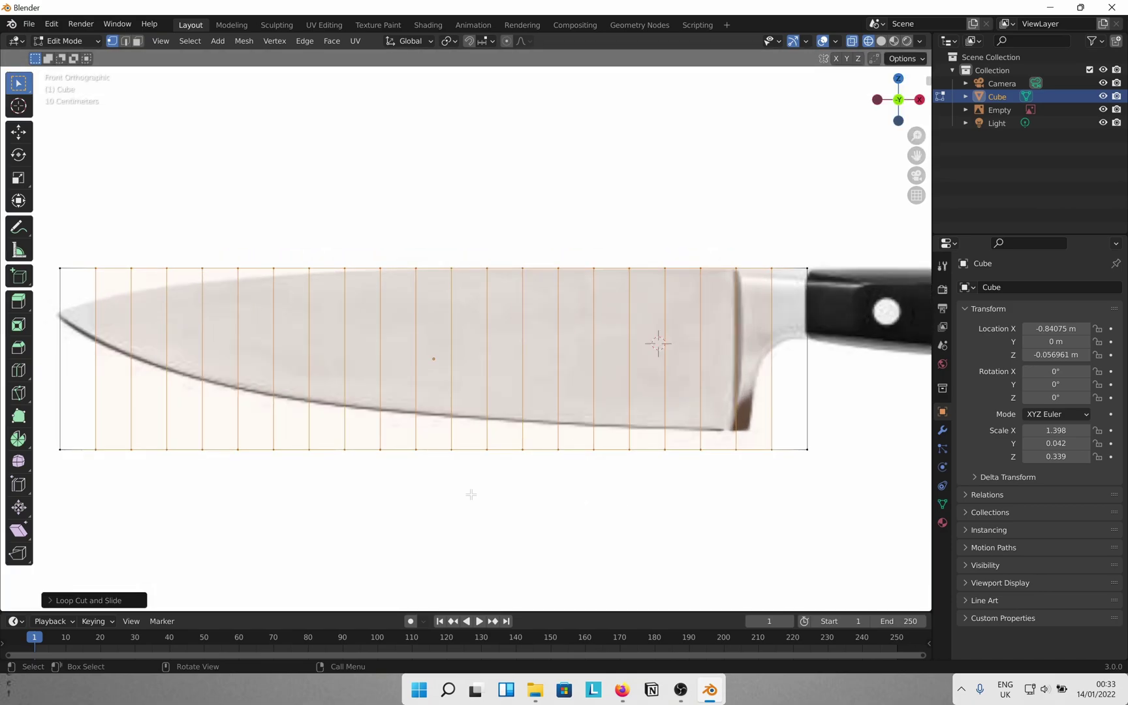
pyautogui.scroll(-1, 427, 494)
pyautogui.click(135, 463)
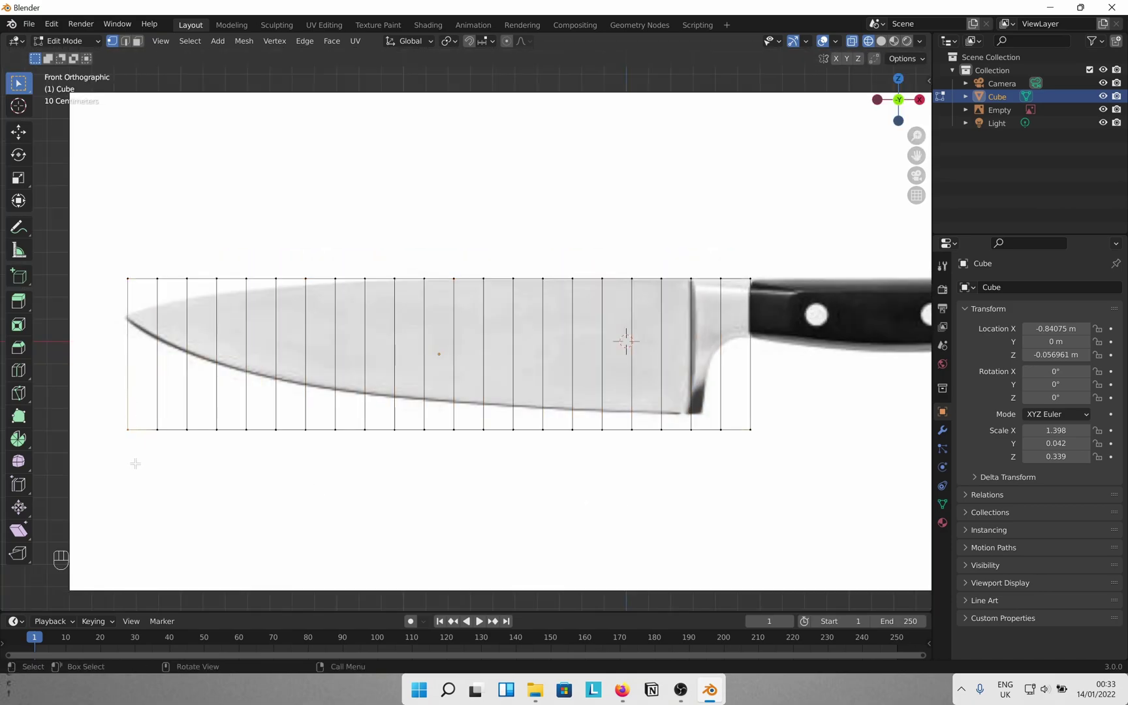
pyautogui.press('g')
pyautogui.press('z')
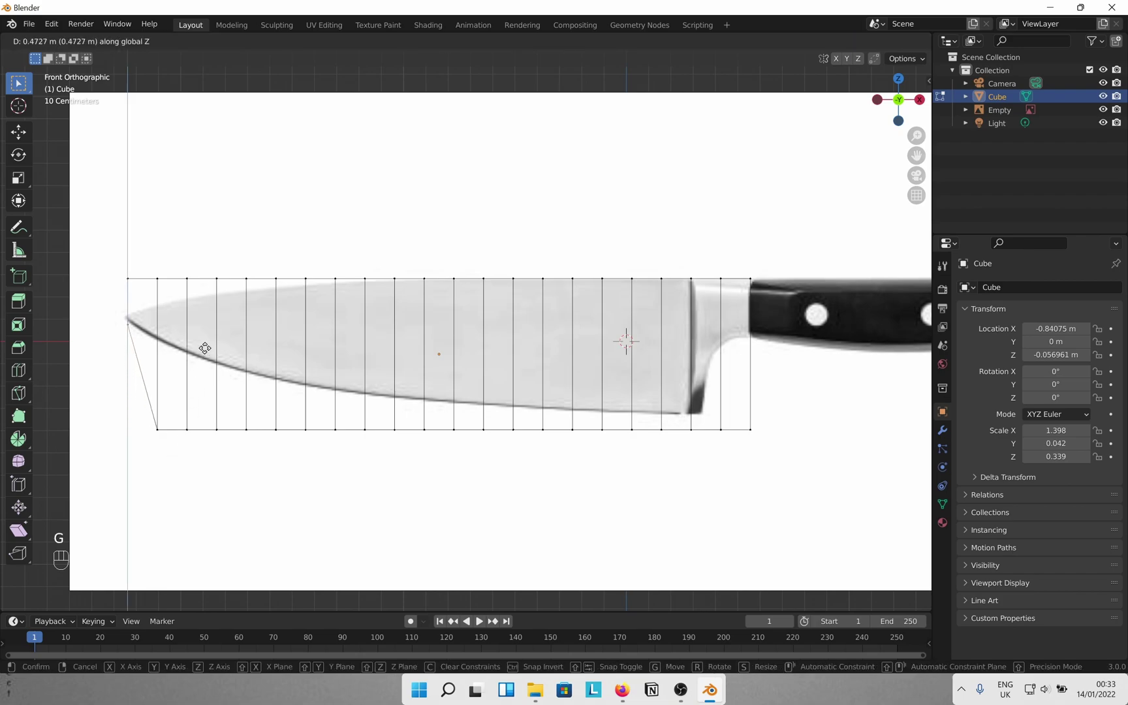
pyautogui.click(205, 347)
pyautogui.moveTo(136, 394); pyautogui.dragTo(176, 467)
pyautogui.press('g')
pyautogui.press('z')
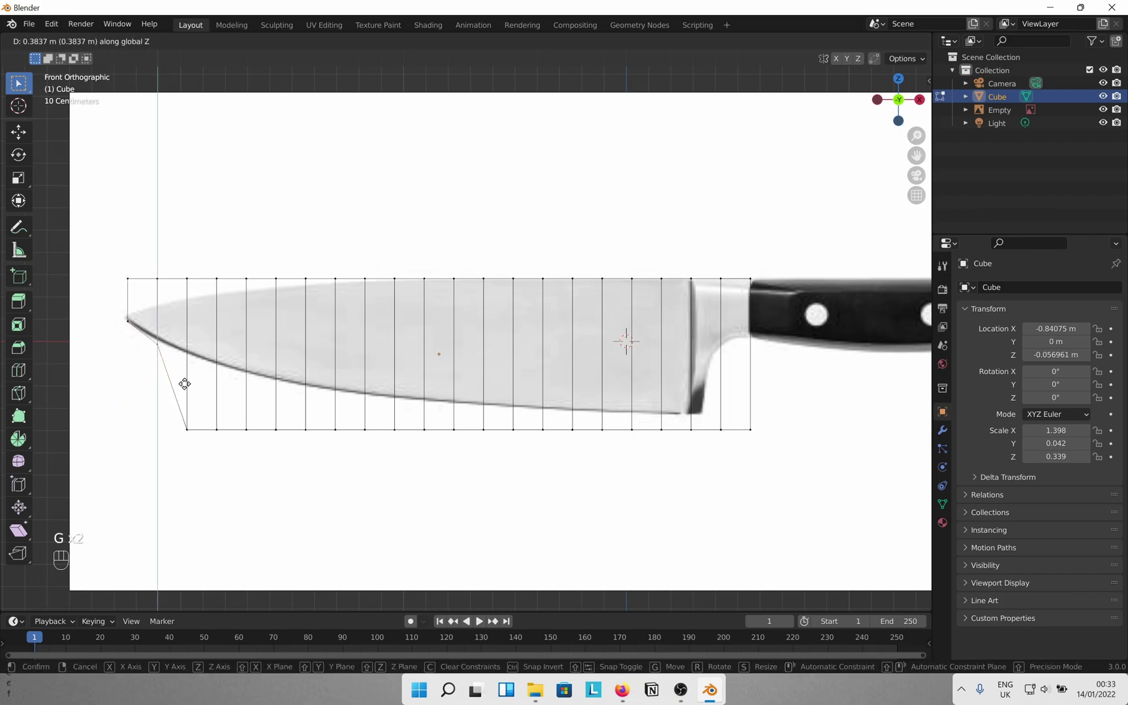
pyautogui.click(185, 379)
pyautogui.click(186, 429)
pyautogui.press('g')
pyautogui.press('z')
pyautogui.click(211, 386)
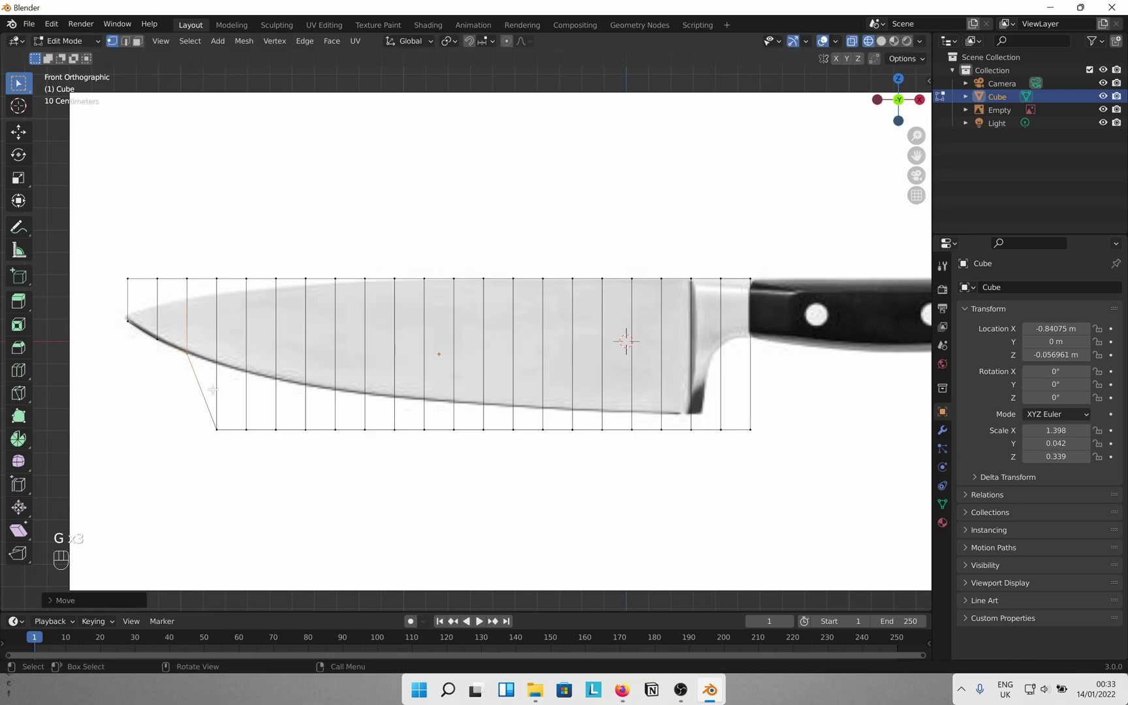
pyautogui.click(216, 428)
pyautogui.press('g')
pyautogui.click(247, 394)
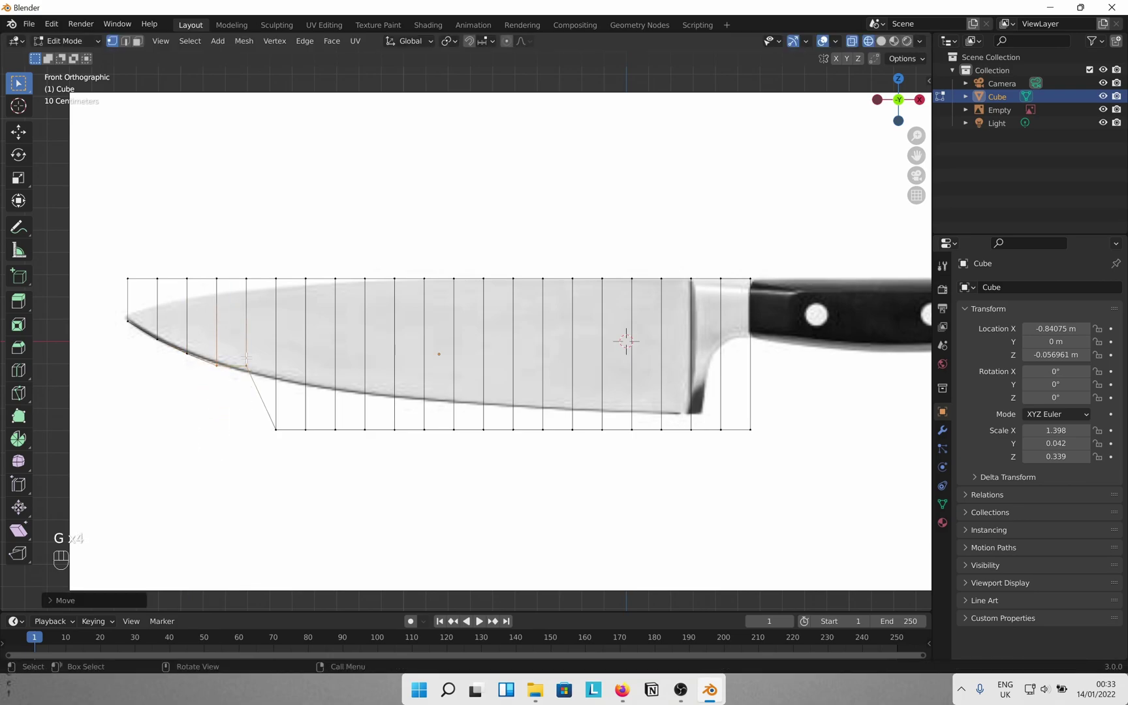
pyautogui.press('g')
pyautogui.press('z')
pyautogui.press('Escape')
pyautogui.moveTo(238, 357); pyautogui.dragTo(260, 391)
pyautogui.press('g')
pyautogui.press('z')
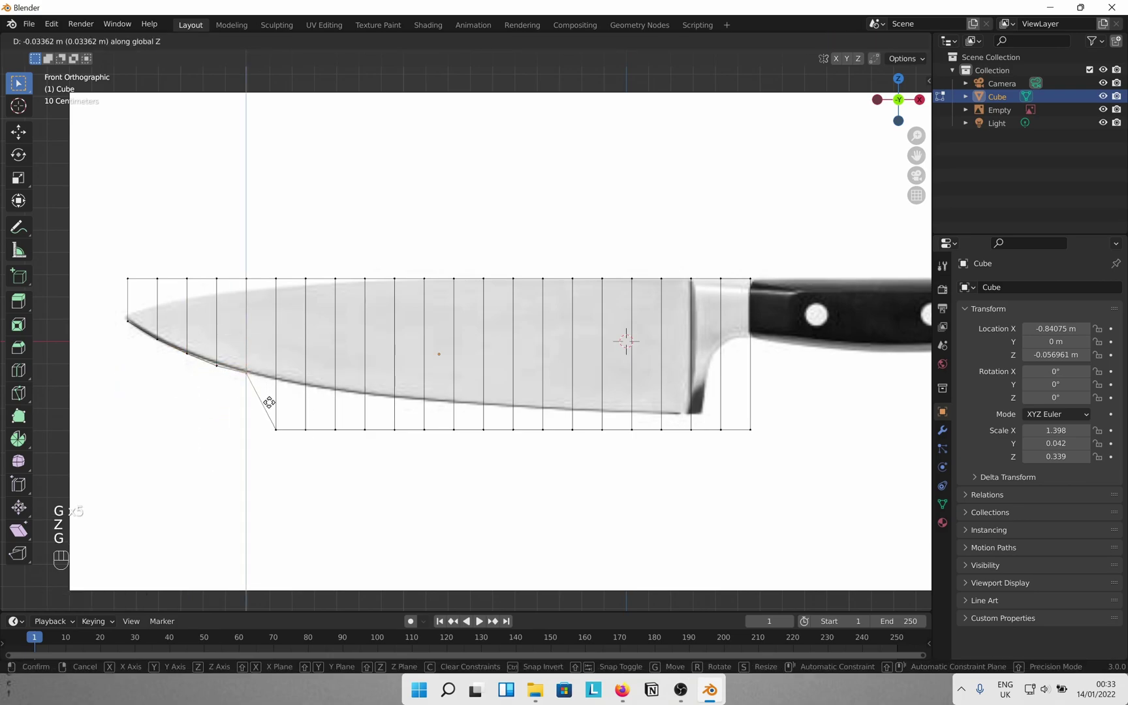
pyautogui.click(269, 403)
# - Raise the lower vertices of the fifth through ninth loop cuts along Z to follow the cutting edge
pyautogui.moveTo(212, 358); pyautogui.dragTo(354, 461)
pyautogui.press('g')
pyautogui.press('z')
pyautogui.click(238, 388)
pyautogui.press('g')
pyautogui.press('z')
pyautogui.click(296, 405)
pyautogui.press('g')
pyautogui.press('z')
pyautogui.click(296, 404)
pyautogui.press('g')
pyautogui.press('z')
pyautogui.click(321, 410)
pyautogui.press('g')
pyautogui.press('z')
pyautogui.click(366, 422)
pyautogui.press('g')
pyautogui.press('z')
pyautogui.moveTo(356, 418); pyautogui.dragTo(420, 461)
pyautogui.click(383, 416)
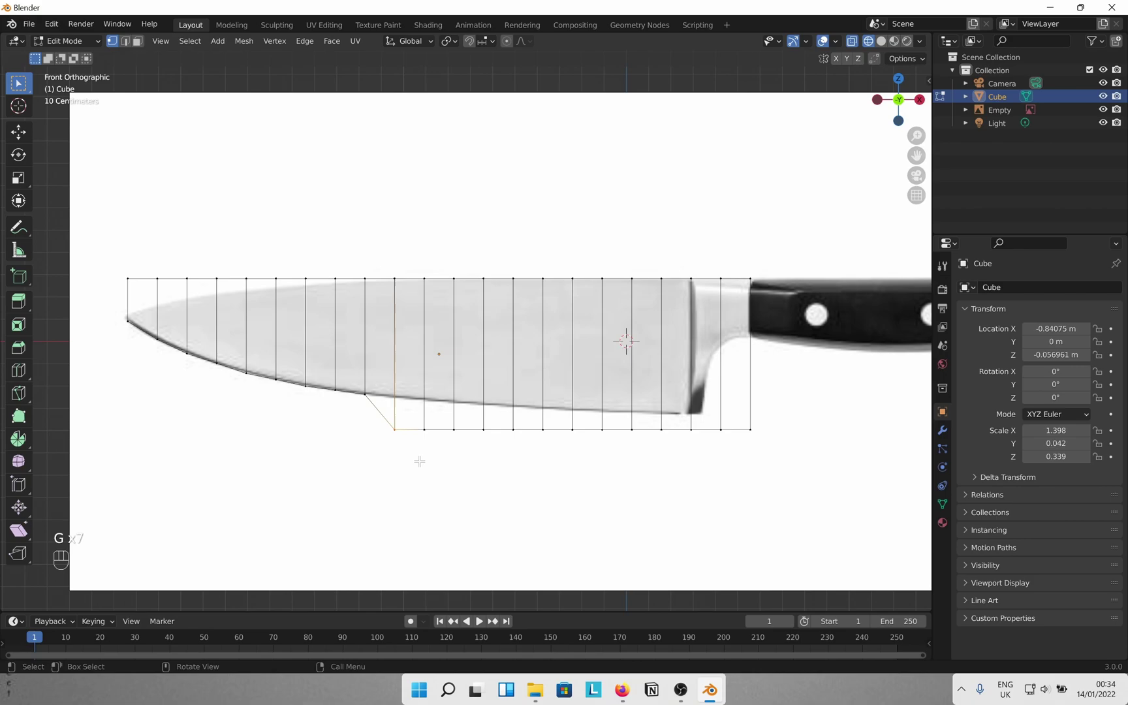
pyautogui.press('g')
pyautogui.press('z')
pyautogui.click(420, 429)
# - Raise the lower vertices of the tenth through nineteenth loop cuts along Z to fit the cutting edge up to the heel
pyautogui.moveTo(412, 418); pyautogui.dragTo(652, 448)
pyautogui.click(460, 415)
pyautogui.click(460, 413)
pyautogui.press('g')
pyautogui.press('z')
pyautogui.click(467, 418)
pyautogui.press('g')
pyautogui.press('z')
pyautogui.click(498, 417)
pyautogui.click(570, 446)
pyautogui.press('g')
pyautogui.press('z')
pyautogui.click(591, 425)
pyautogui.press('g')
pyautogui.press('z')
pyautogui.click(627, 428)
pyautogui.click(691, 428)
pyautogui.press('g')
pyautogui.press('z')
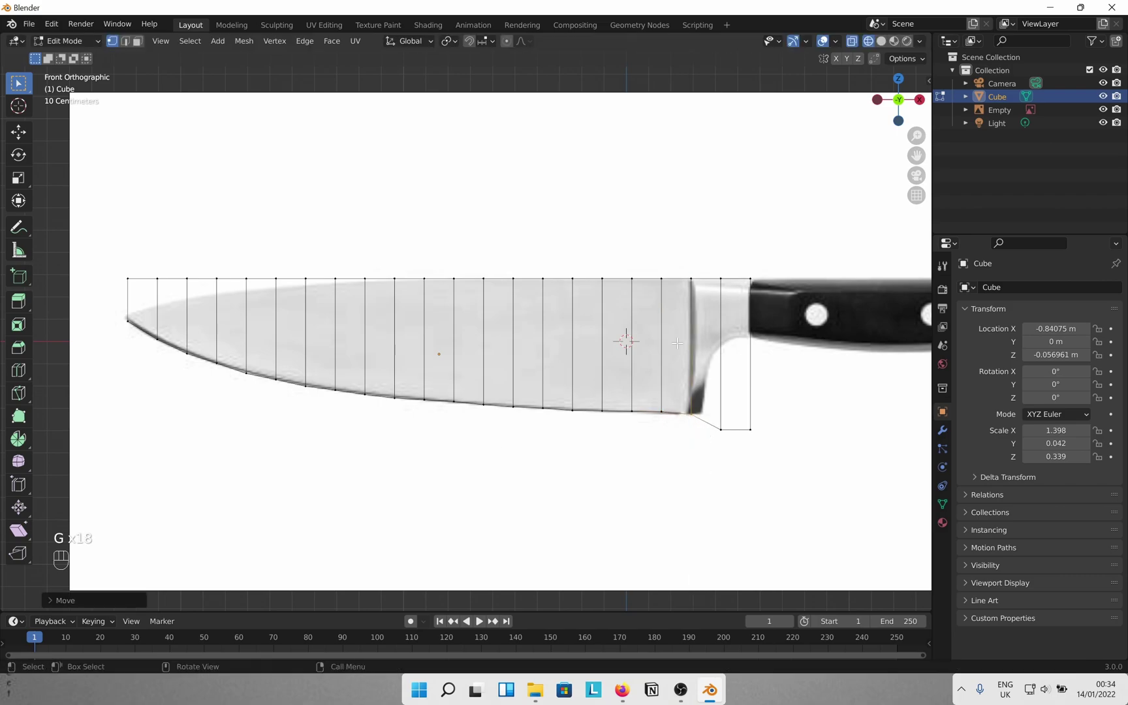
pyautogui.click(665, 415)
# - Add two vertical loop cuts just behind the heel and raise the first one's lower vertices onto the heel's corner
pyautogui.hotkey('ctrl', 'r')
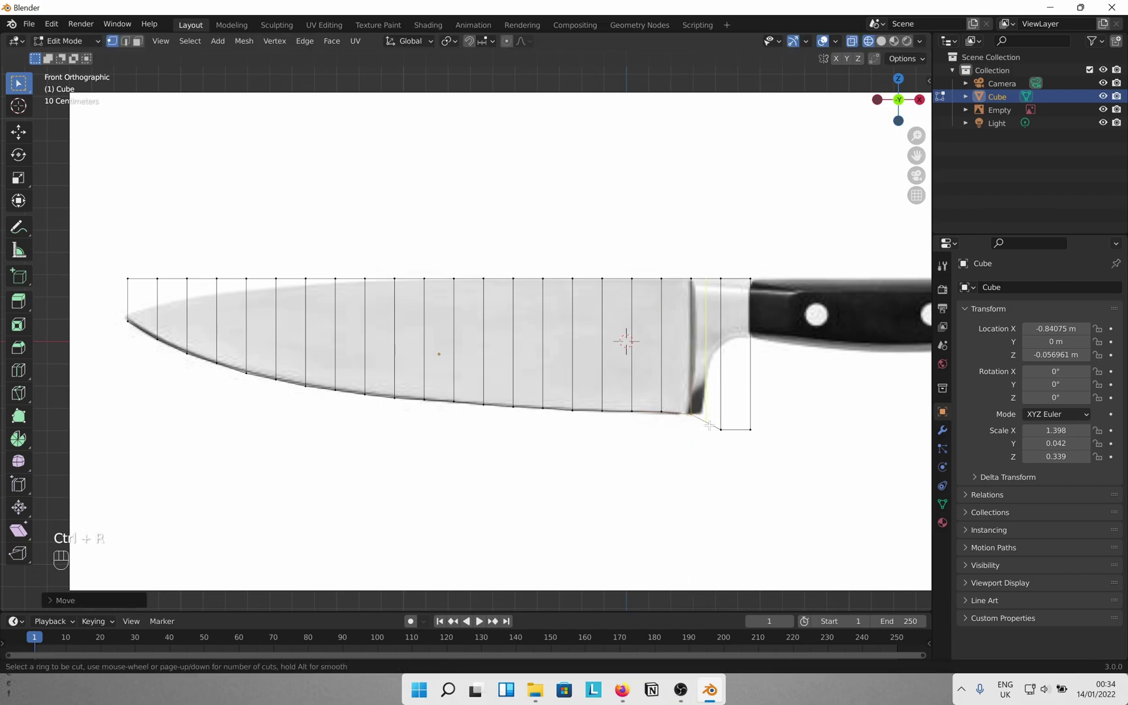
pyautogui.click(708, 425)
pyautogui.click(706, 438)
pyautogui.press('g')
pyautogui.press('z')
pyautogui.click(710, 441)
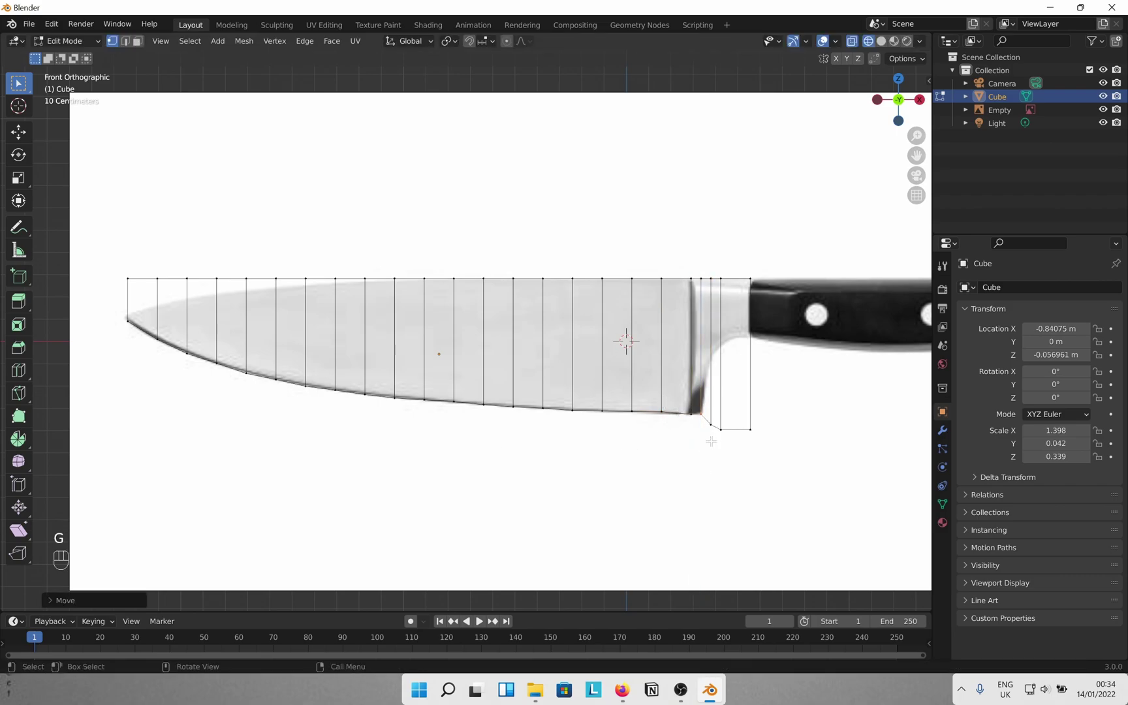
# - Raise the lower vertices of the remaining bolster loops and the handle end along Z to follow the bolster's inward curve
pyautogui.click(712, 437)
pyautogui.press('g')
pyautogui.press('z')
pyautogui.click(720, 378)
pyautogui.click(733, 449)
pyautogui.press('g')
pyautogui.press('z')
pyautogui.click(740, 373)
pyautogui.press('g')
pyautogui.press('z')
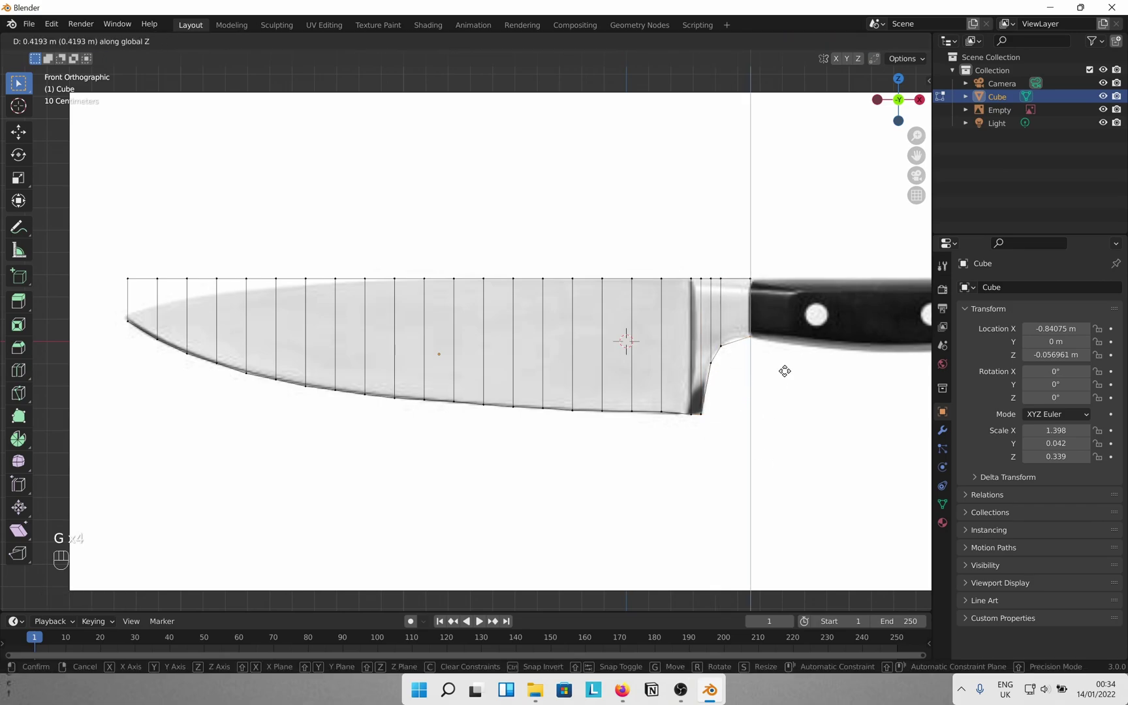
pyautogui.click(784, 370)
# - Lower the upper vertices of the tip and the first three loop cuts along Z onto the blade's spine
pyautogui.click(126, 277)
pyautogui.press('g')
pyautogui.press('z')
pyautogui.click(147, 334)
pyautogui.click(157, 279)
pyautogui.press('g')
pyautogui.press('z')
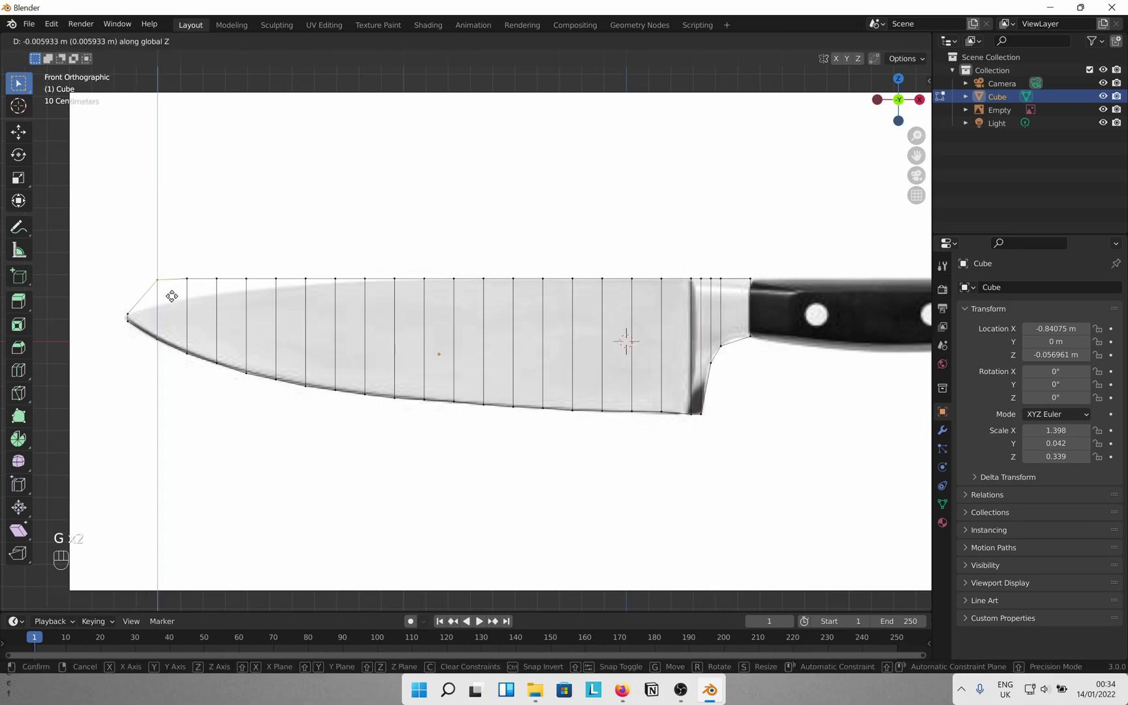
pyautogui.click(171, 316)
pyautogui.click(186, 279)
pyautogui.press('g')
pyautogui.press('z')
pyautogui.click(199, 301)
pyautogui.click(216, 279)
pyautogui.press('z')
pyautogui.click(236, 301)
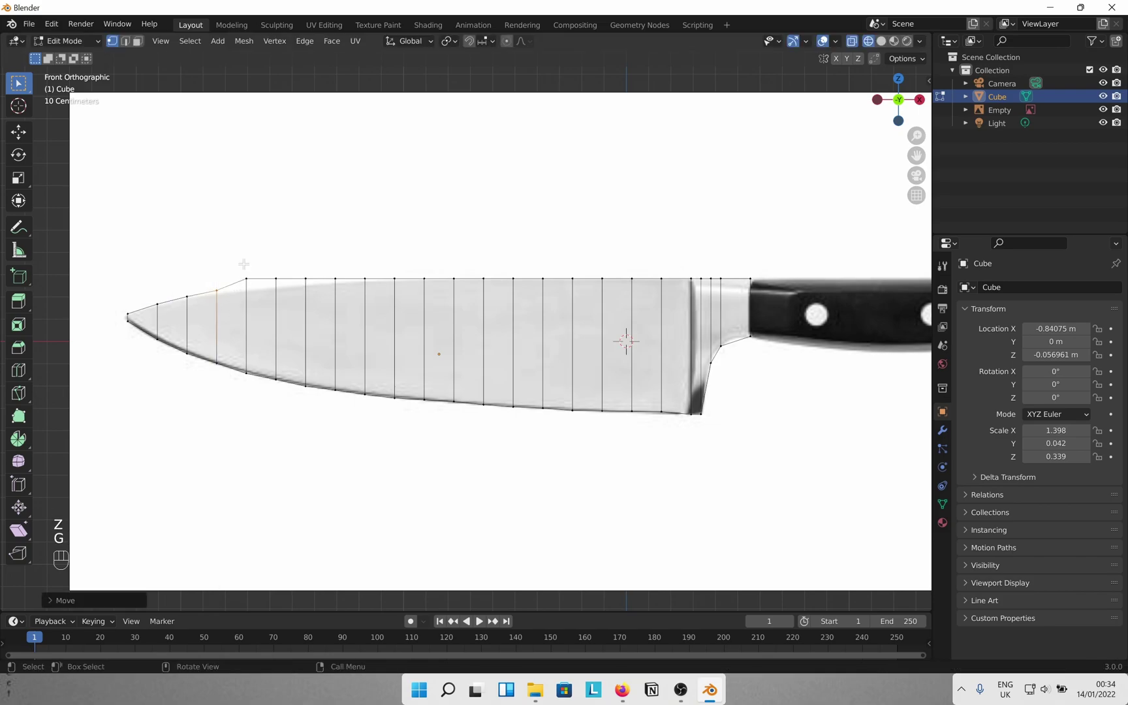
# - Lower the upper vertices of the fourth through seventh loop cuts along Z to follow the spine
pyautogui.click(246, 277)
pyautogui.press('g')
pyautogui.press('z')
pyautogui.click(263, 286)
pyautogui.click(276, 279)
pyautogui.press('g')
pyautogui.press('z')
pyautogui.click(302, 298)
pyautogui.click(321, 289)
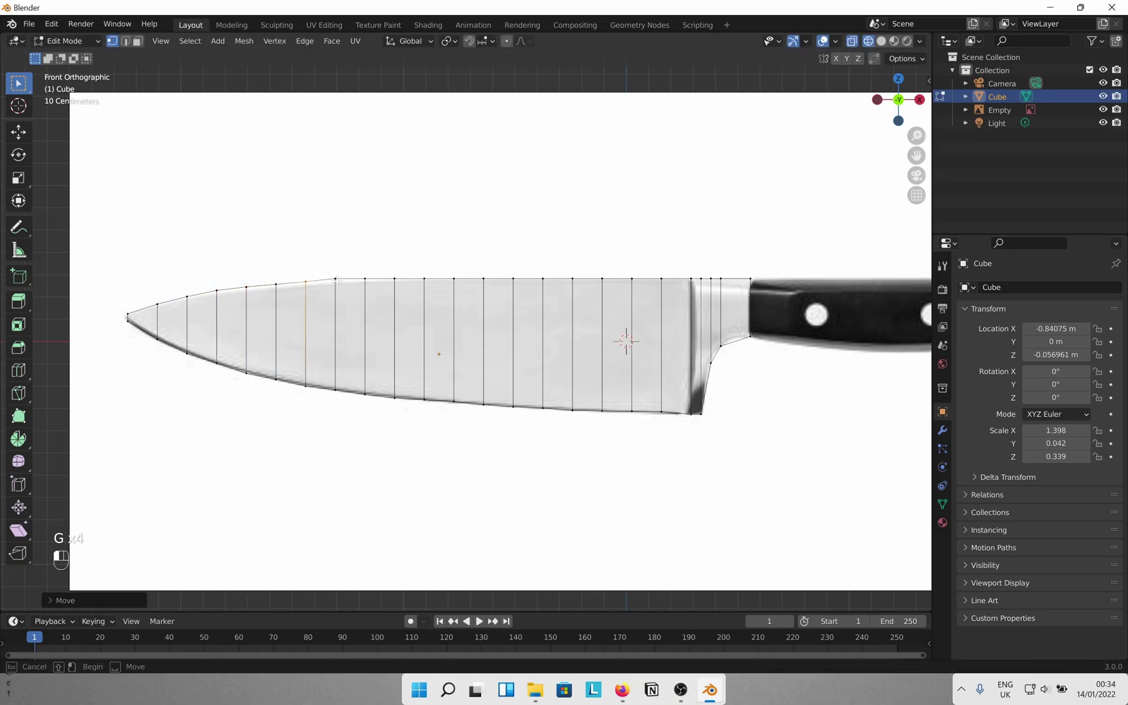
pyautogui.click(336, 286)
pyautogui.press('g')
pyautogui.press('z')
pyautogui.click(343, 289)
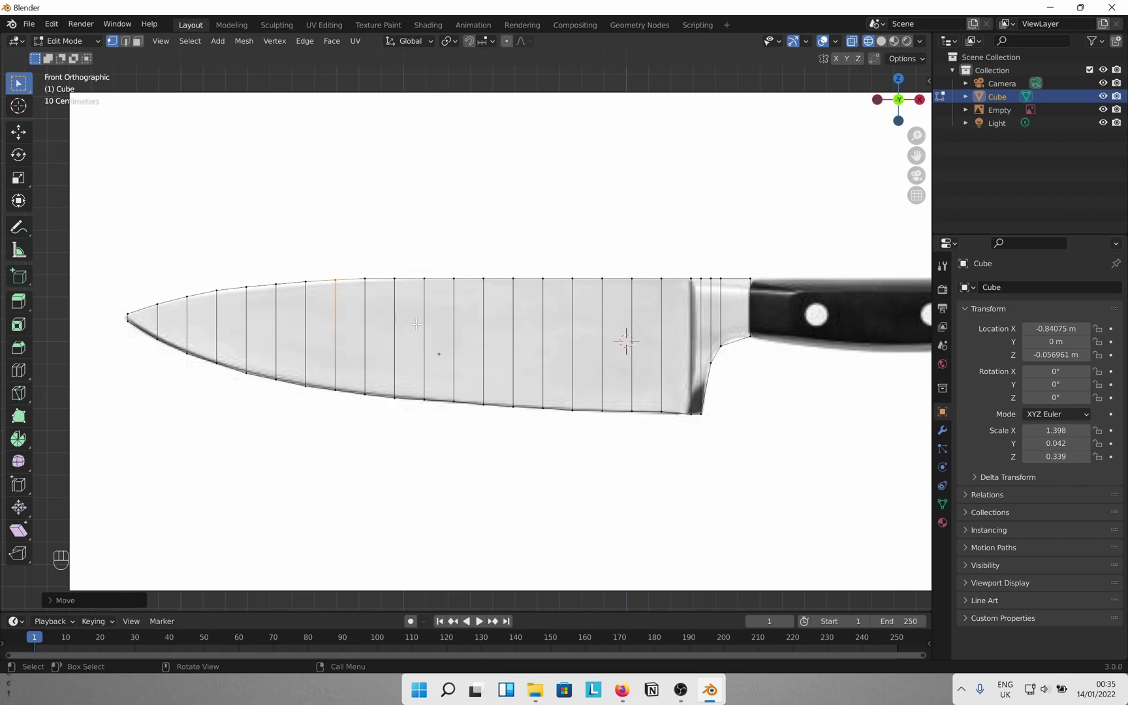
# - Add a lengthwise loop cut through the middle of the blade, with a supporting loop close above and close below it
pyautogui.hotkey('ctrl', 'r')
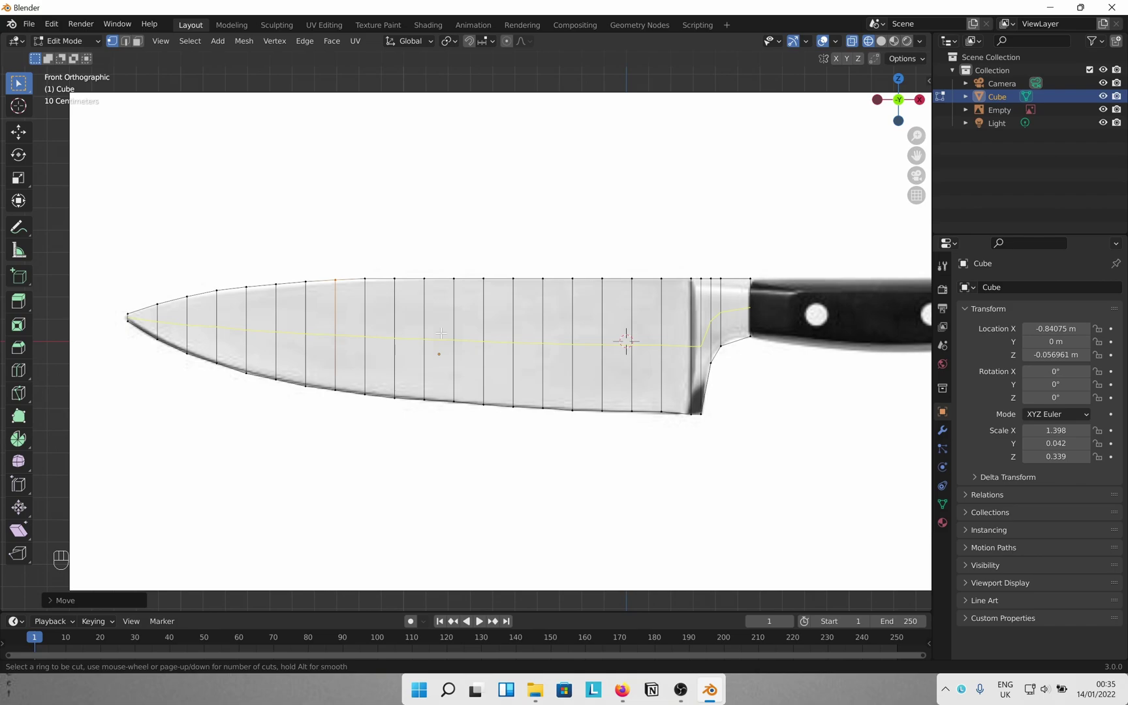
pyautogui.click(441, 333)
pyautogui.rightClick(460, 489)
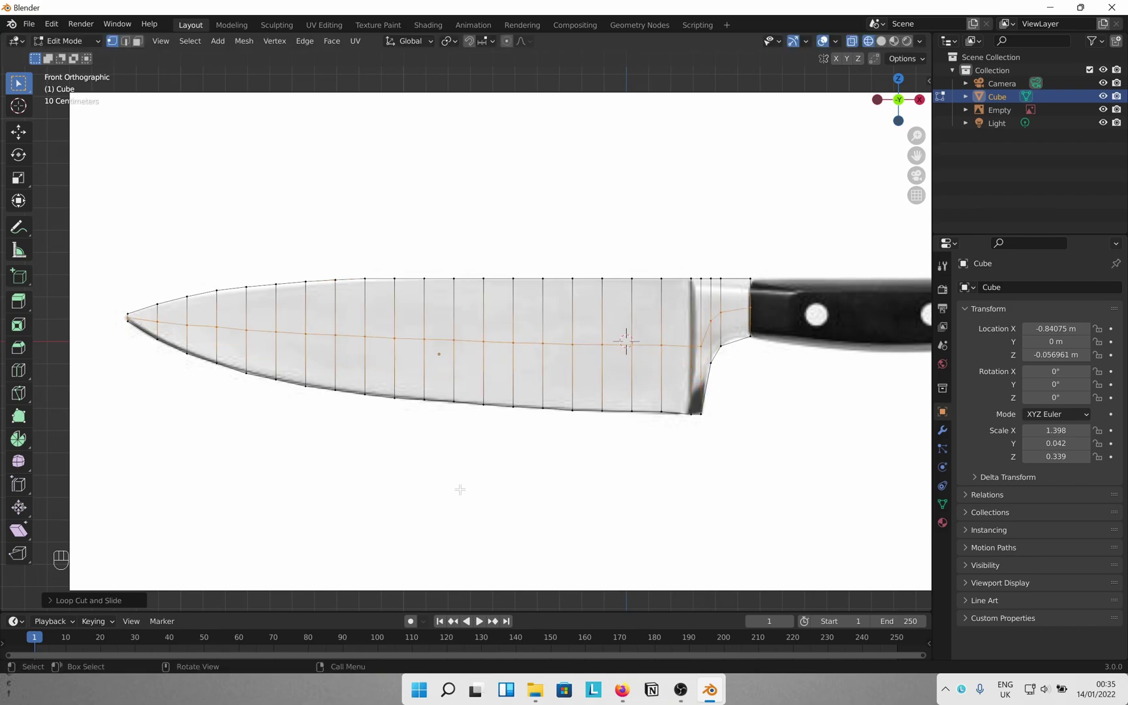
pyautogui.hotkey('ctrl', 'r')
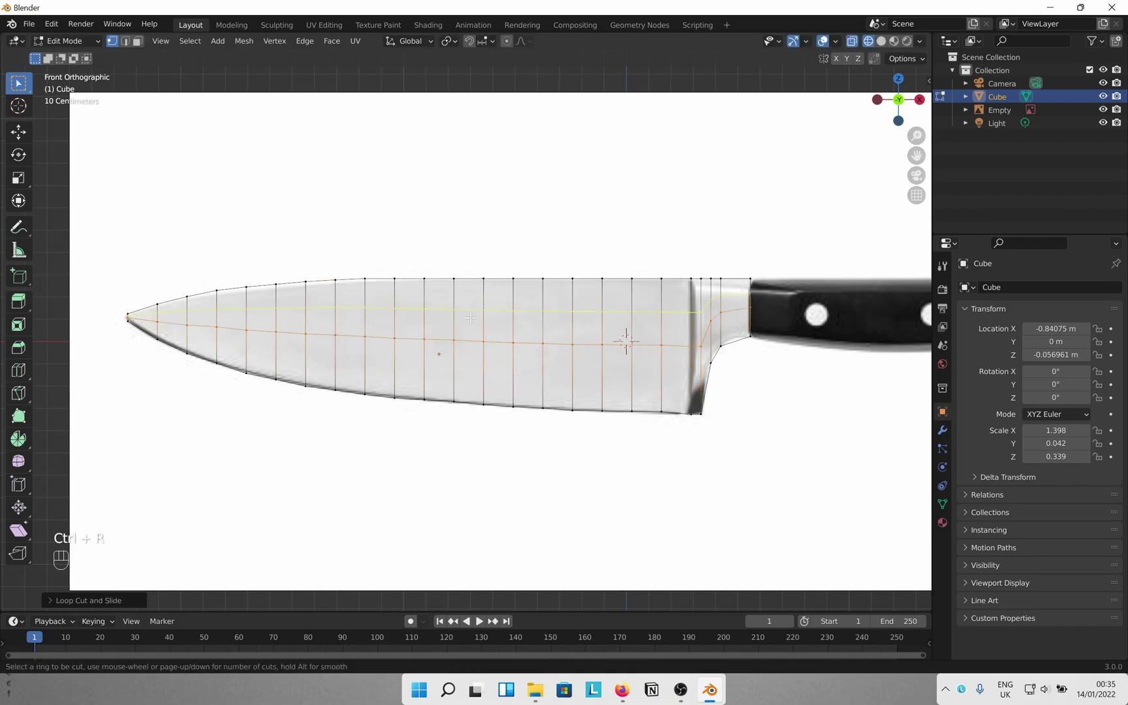
pyautogui.click(470, 318)
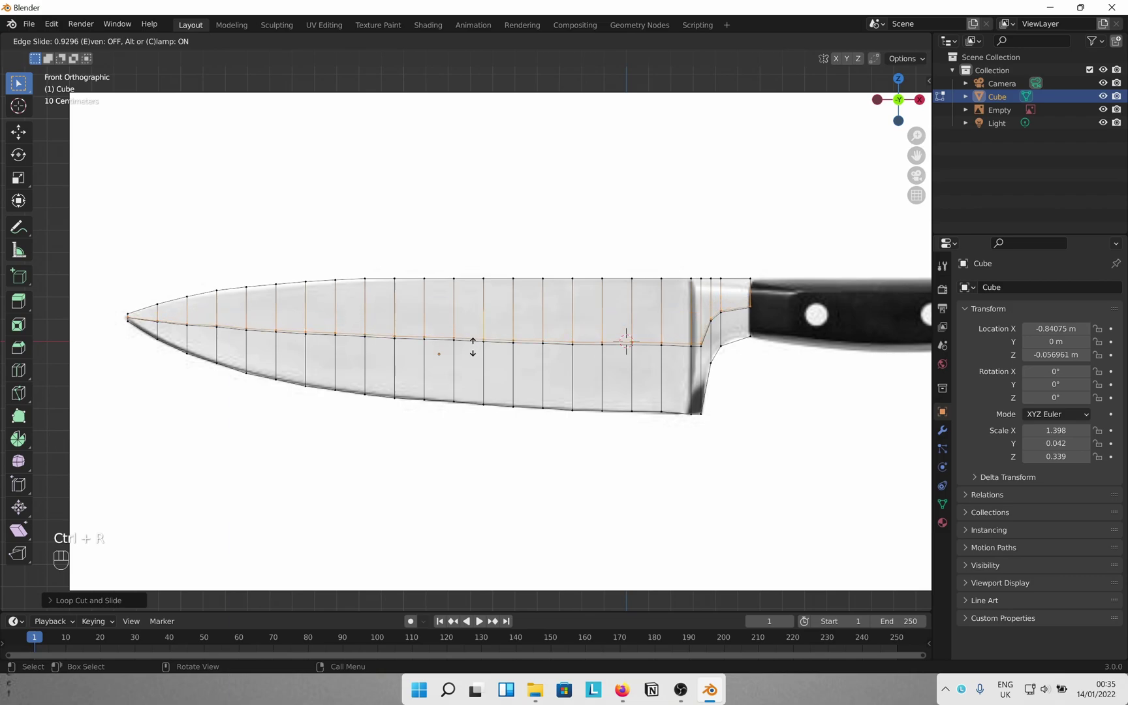
pyautogui.click(474, 344)
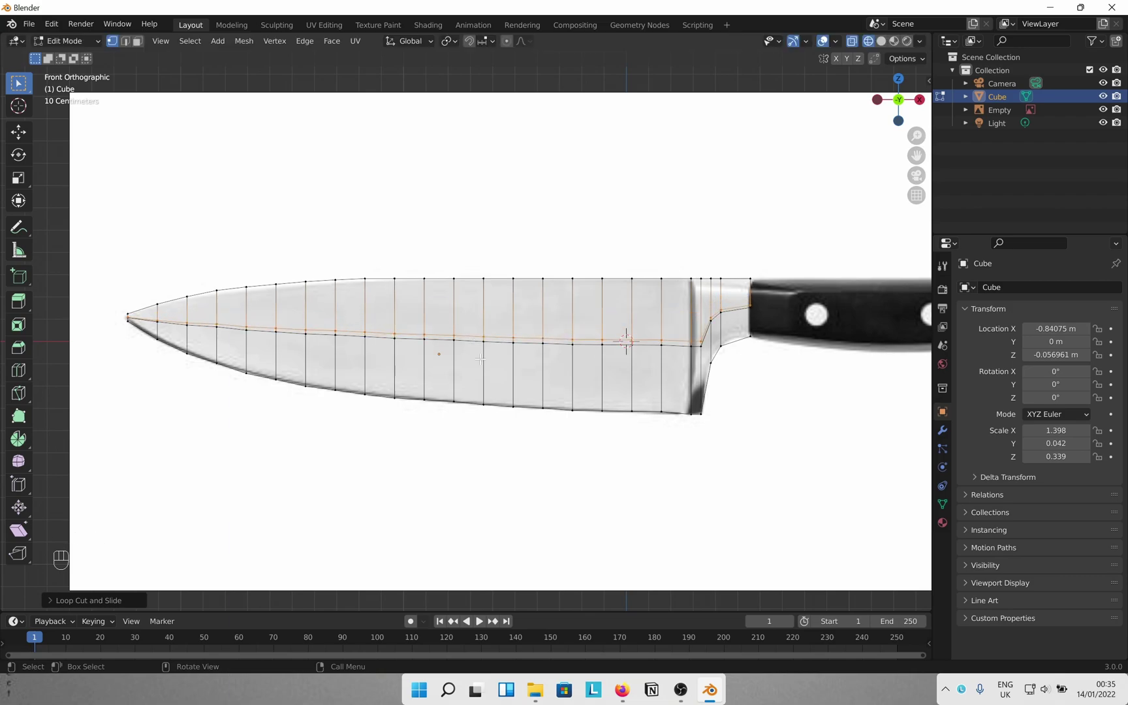
pyautogui.hotkey('ctrl', 'r')
pyautogui.click(491, 356)
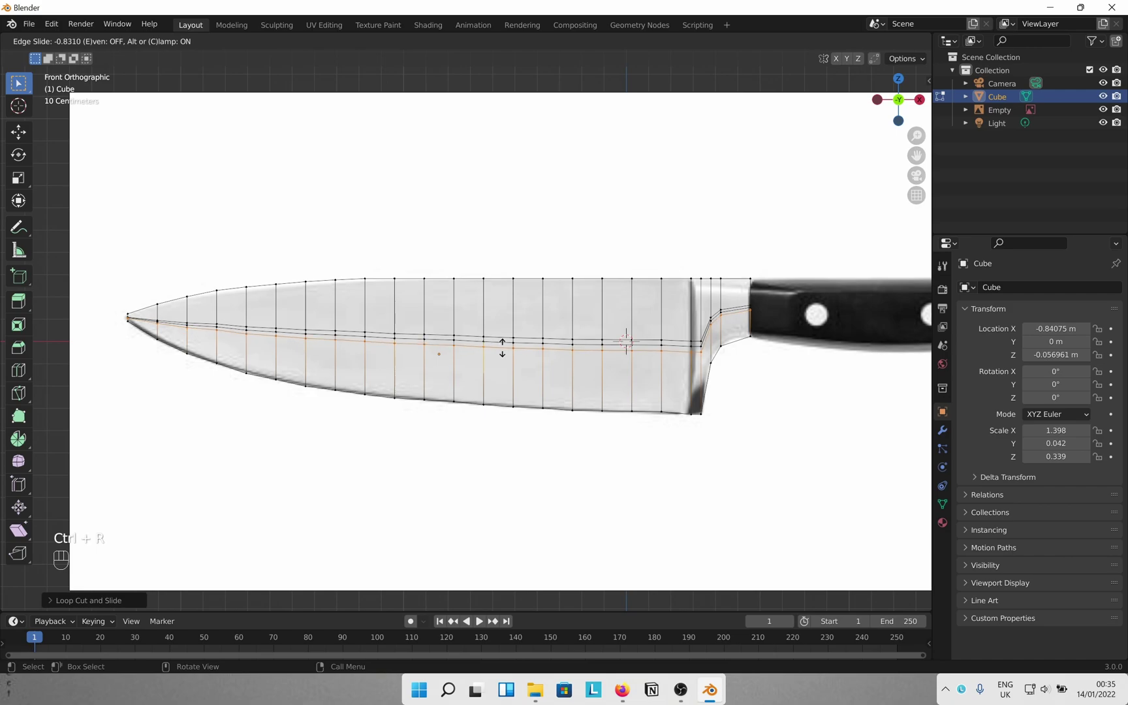
pyautogui.click(502, 346)
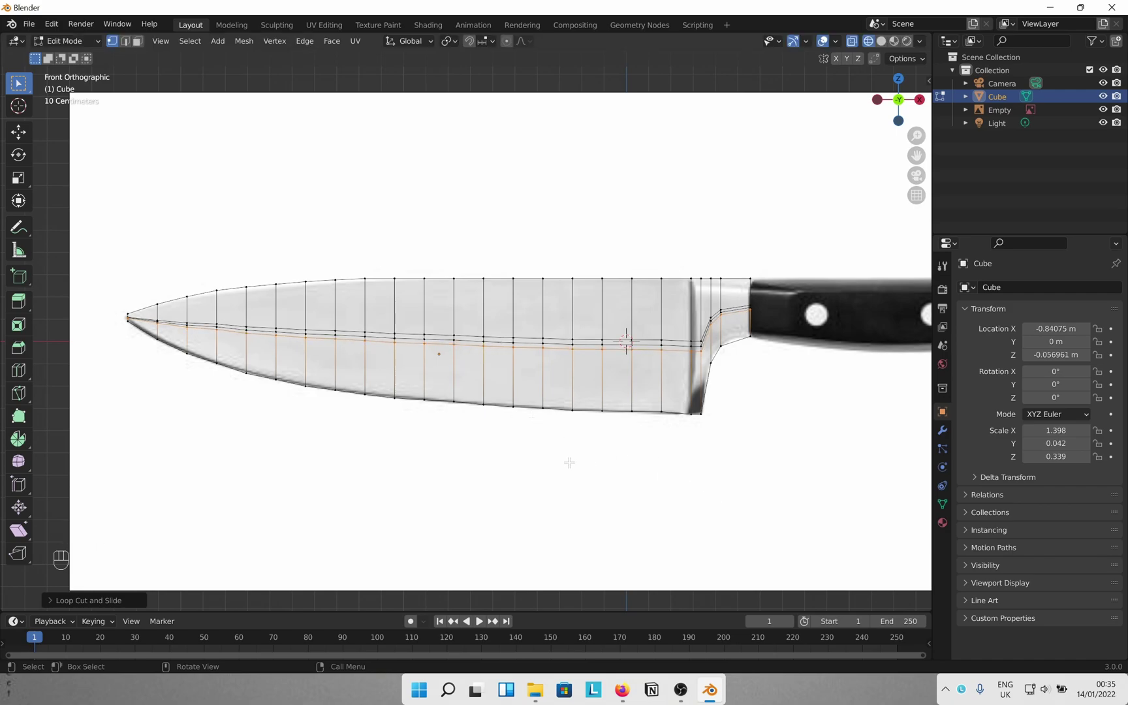
# - Merge all the vertices of the blade's tip at their center
pyautogui.moveTo(109, 296); pyautogui.dragTo(139, 339)
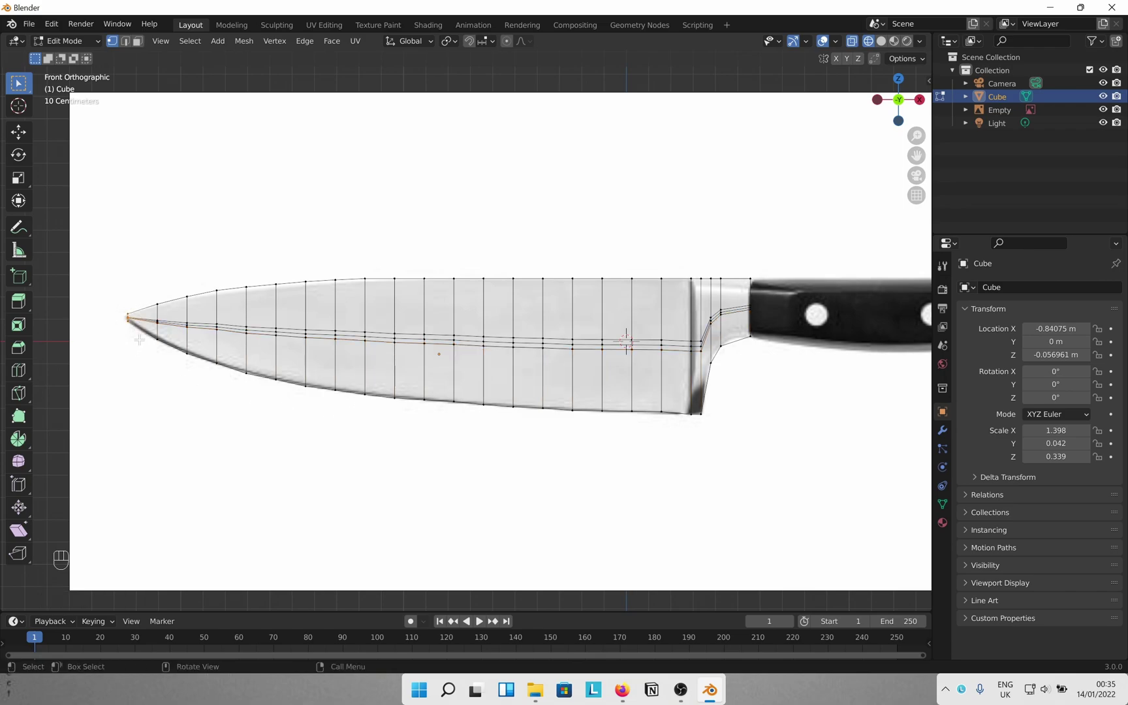
pyautogui.press('m')
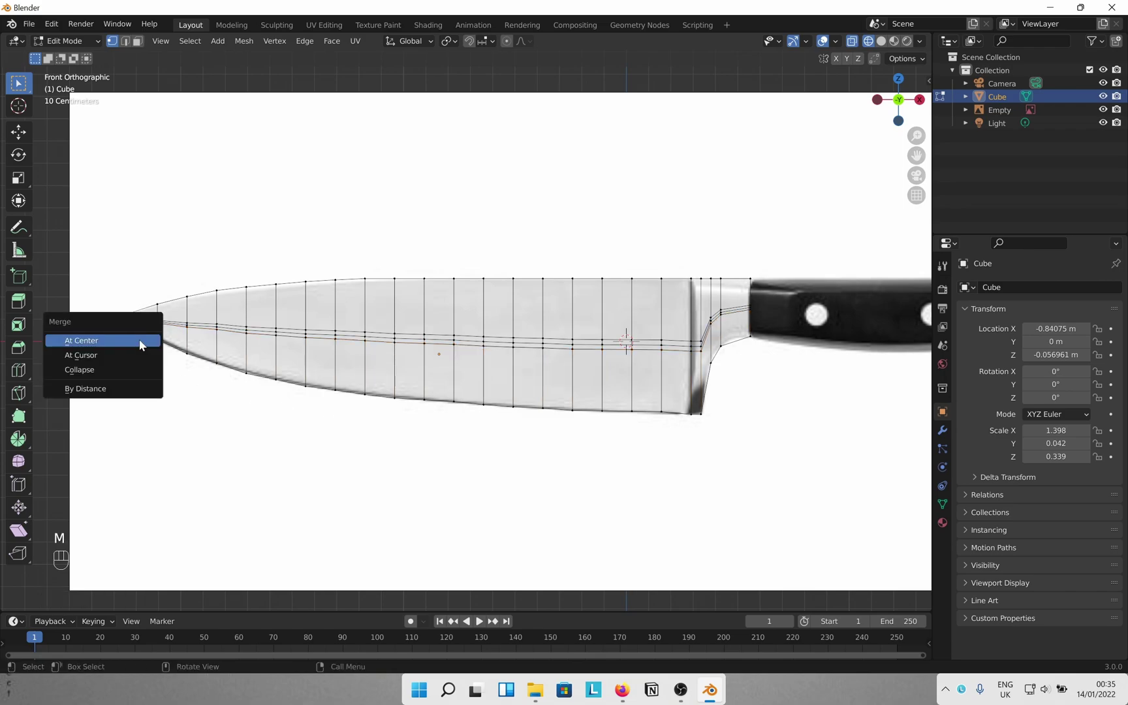
pyautogui.click(140, 342)
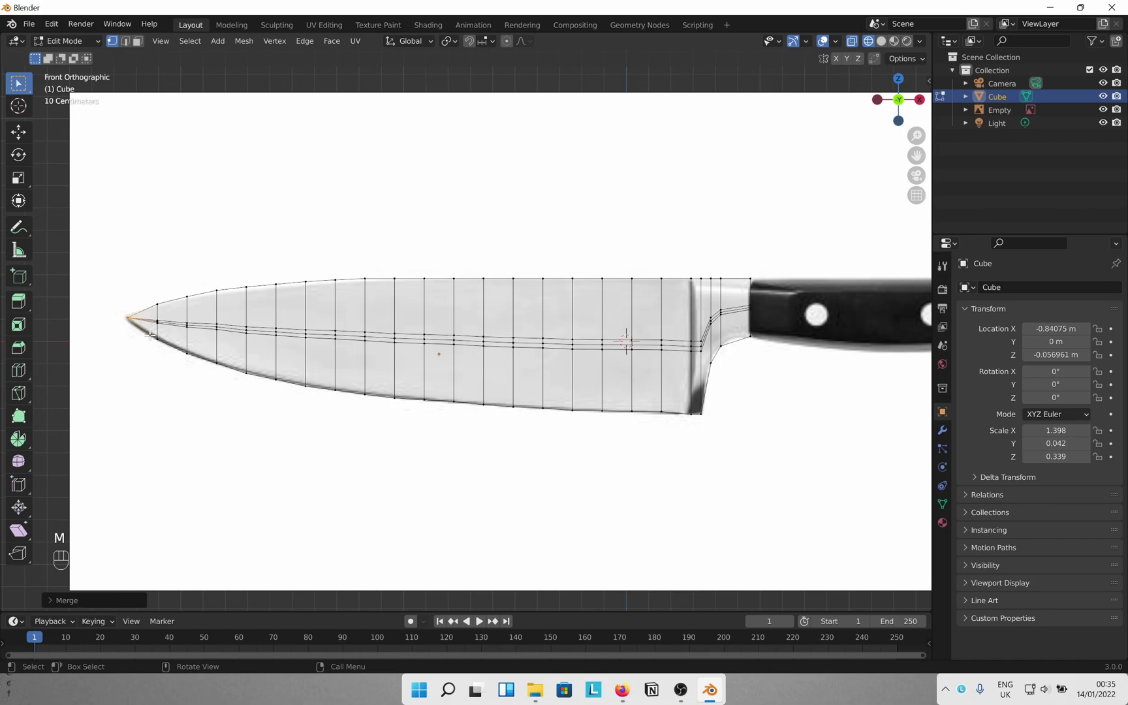
# - Merge each pair of lower vertices at center along the cutting edge, from the first through the tenth loop cut
pyautogui.moveTo(149, 335); pyautogui.dragTo(343, 408)
pyautogui.press('m')
pyautogui.click(169, 358)
pyautogui.press('m')
pyautogui.click(204, 375)
pyautogui.press('m')
pyautogui.click(226, 374)
pyautogui.press('m')
pyautogui.click(289, 401)
pyautogui.press('m')
pyautogui.click(315, 405)
pyautogui.press('m')
pyautogui.click(344, 407)
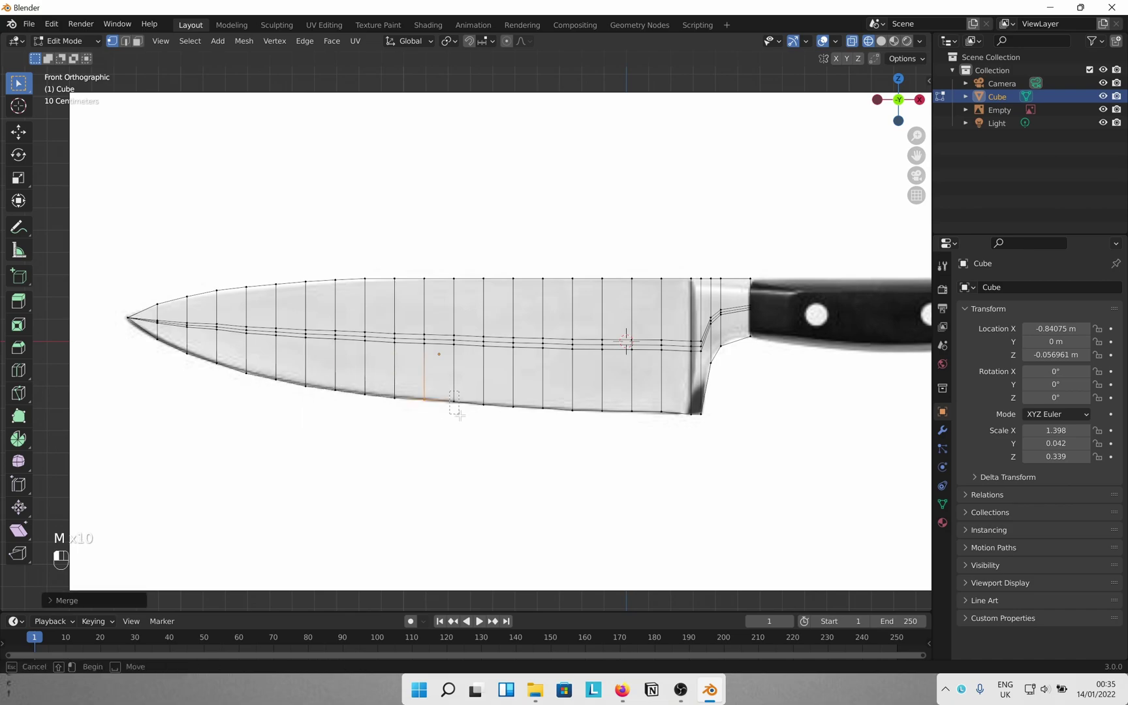
# - Merge the remaining pairs of cutting-edge vertices at center, from the eleventh through the eighteenth loop cut near the heel
pyautogui.moveTo(459, 415); pyautogui.dragTo(461, 416)
pyautogui.press('m')
pyautogui.click(554, 431)
pyautogui.press('m')
pyautogui.moveTo(624, 390); pyautogui.dragTo(665, 427)
pyautogui.click(639, 435)
pyautogui.press('m')
pyautogui.click(665, 435)
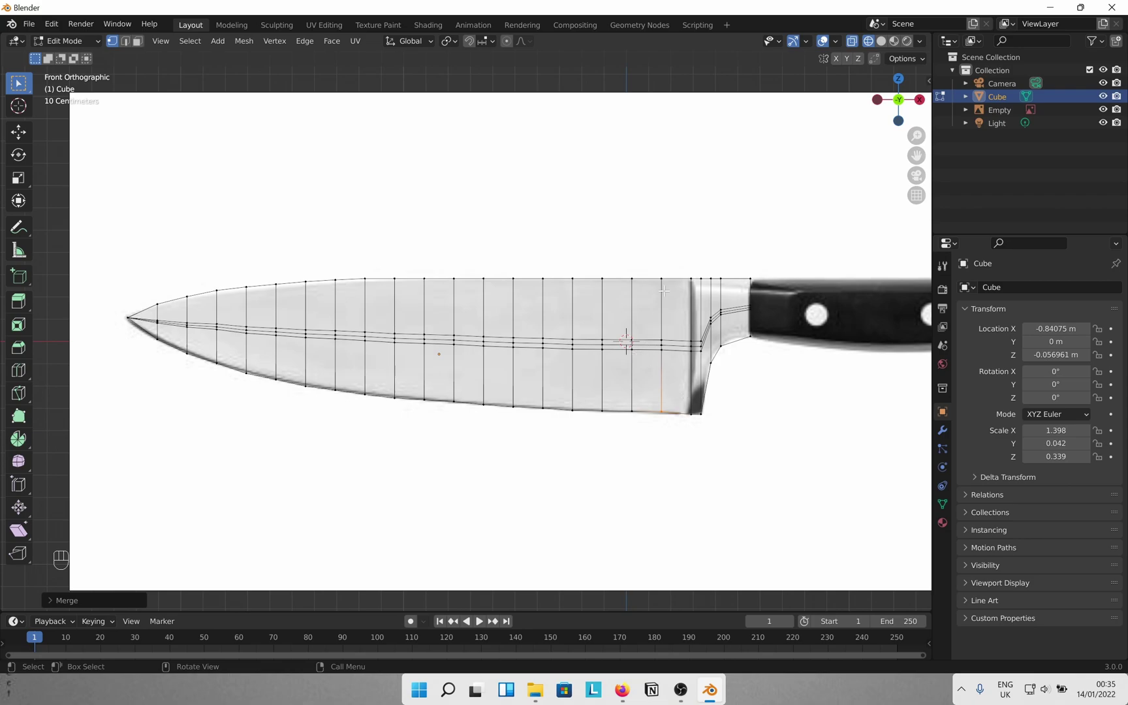
# - Add two vertical loop cuts, one on either side of the line where the blade meets the bolster
pyautogui.hotkey('ctrl', 'r')
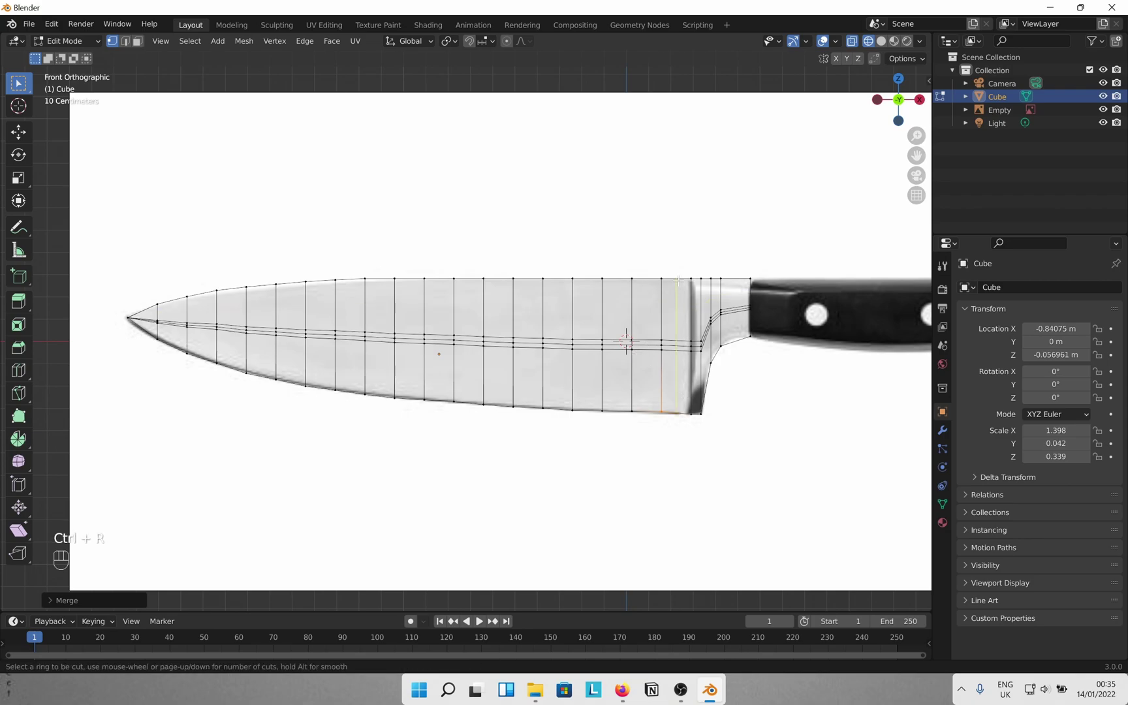
pyautogui.click(679, 280)
pyautogui.click(689, 281)
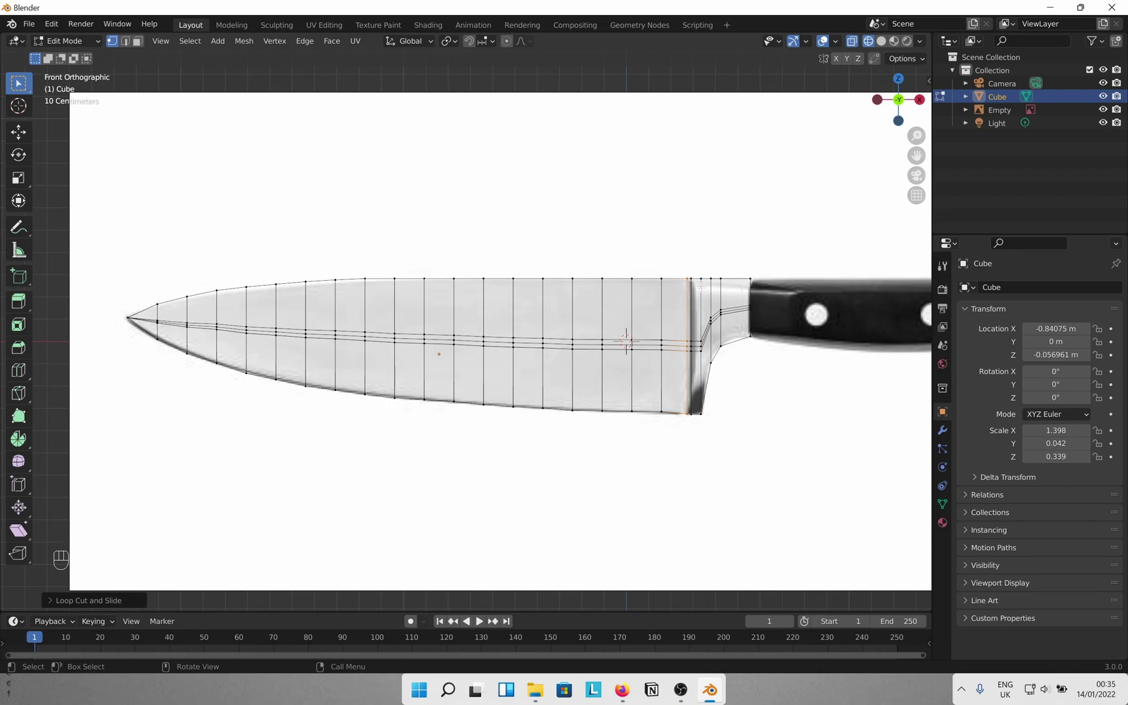
pyautogui.hotkey('ctrl', 'r')
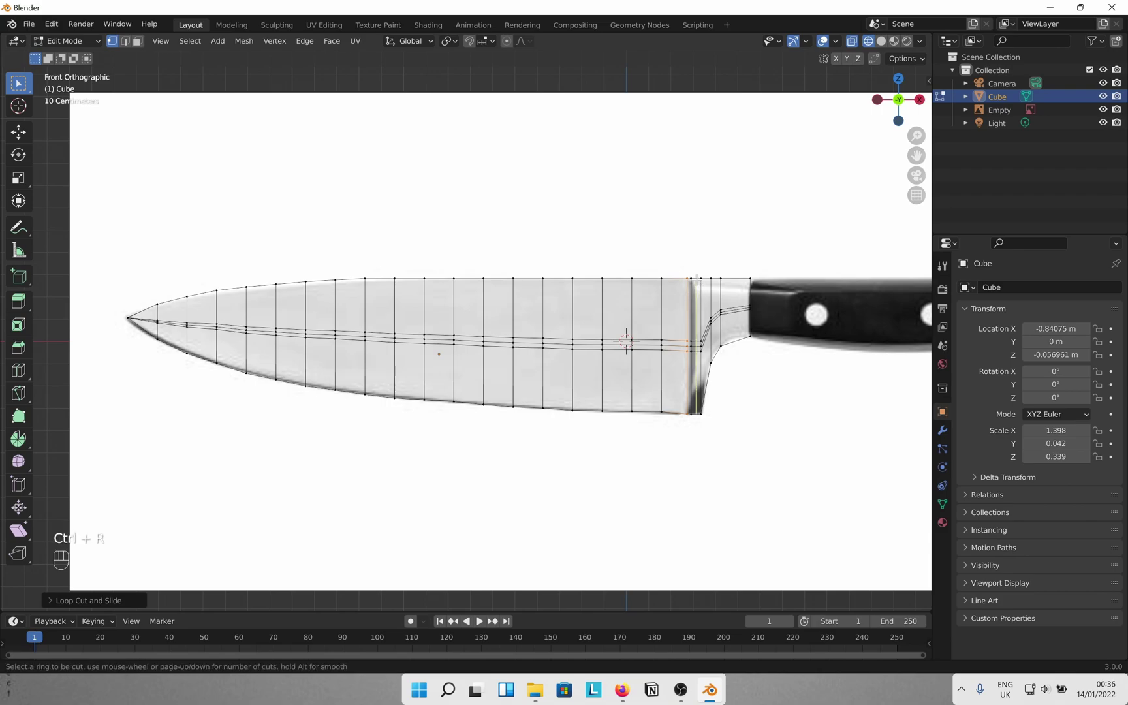
pyautogui.click(695, 280)
pyautogui.click(694, 281)
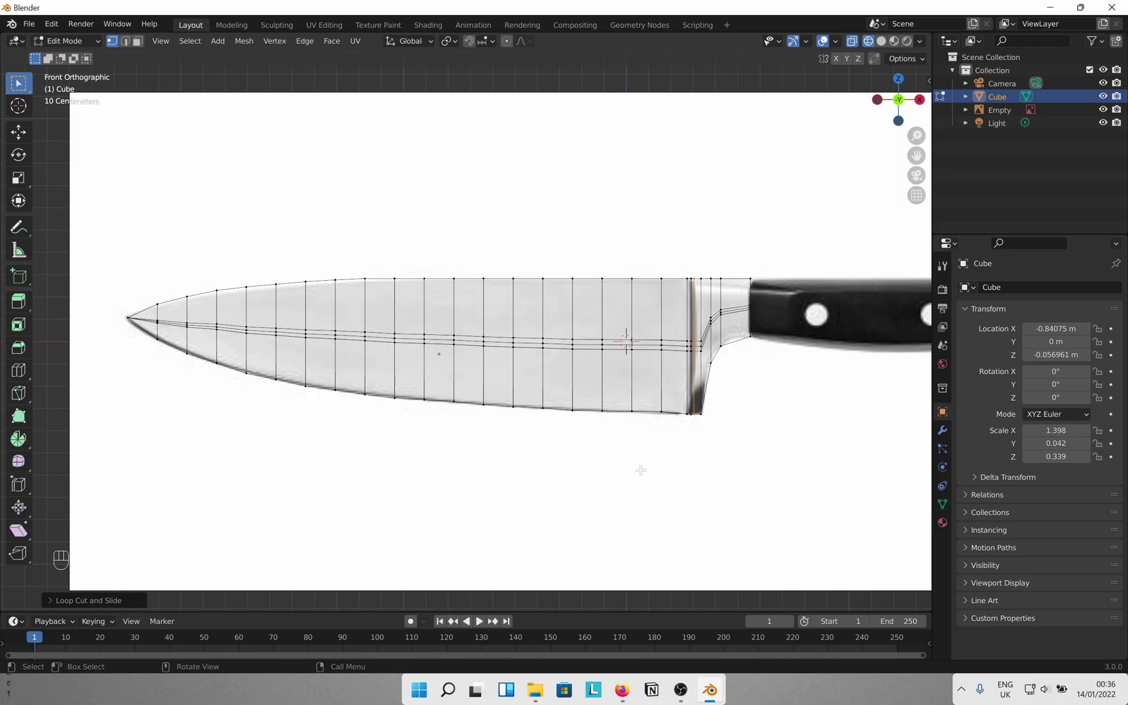
# - Select the whole blade mesh and merge its vertices by distance
pyautogui.moveTo(650, 457); pyautogui.dragTo(436, 425, button='middle')
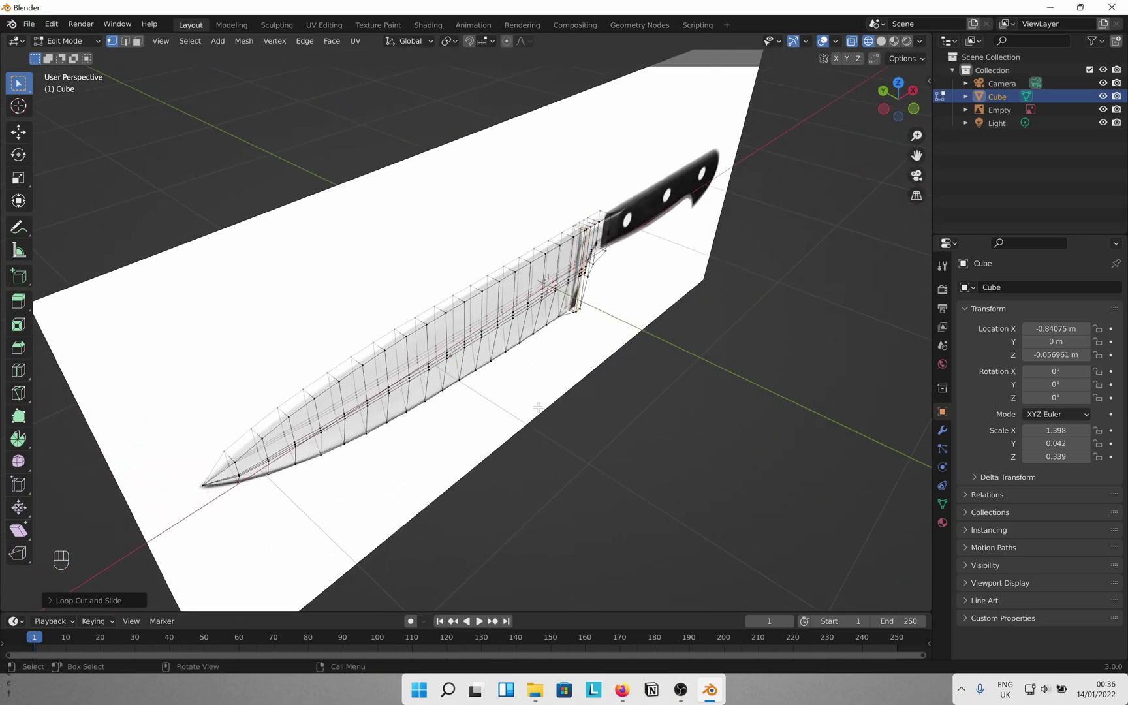
pyautogui.press('a')
pyautogui.press('a')
pyautogui.click(914, 112)
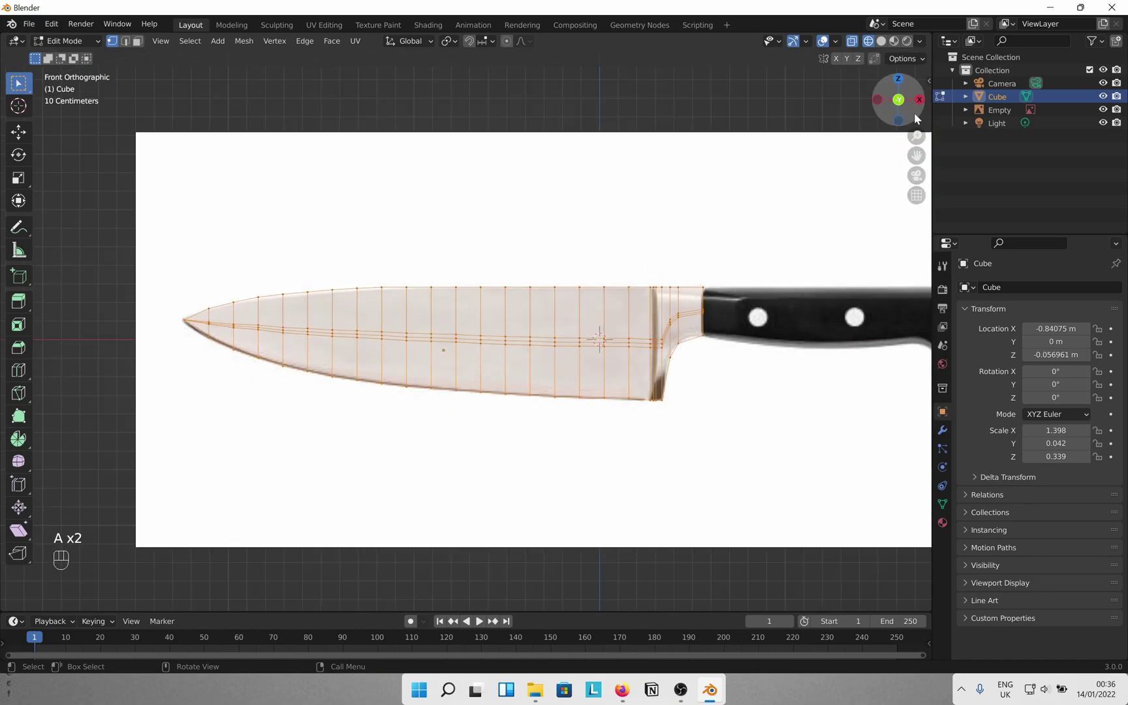
pyautogui.press('a')
pyautogui.press('m')
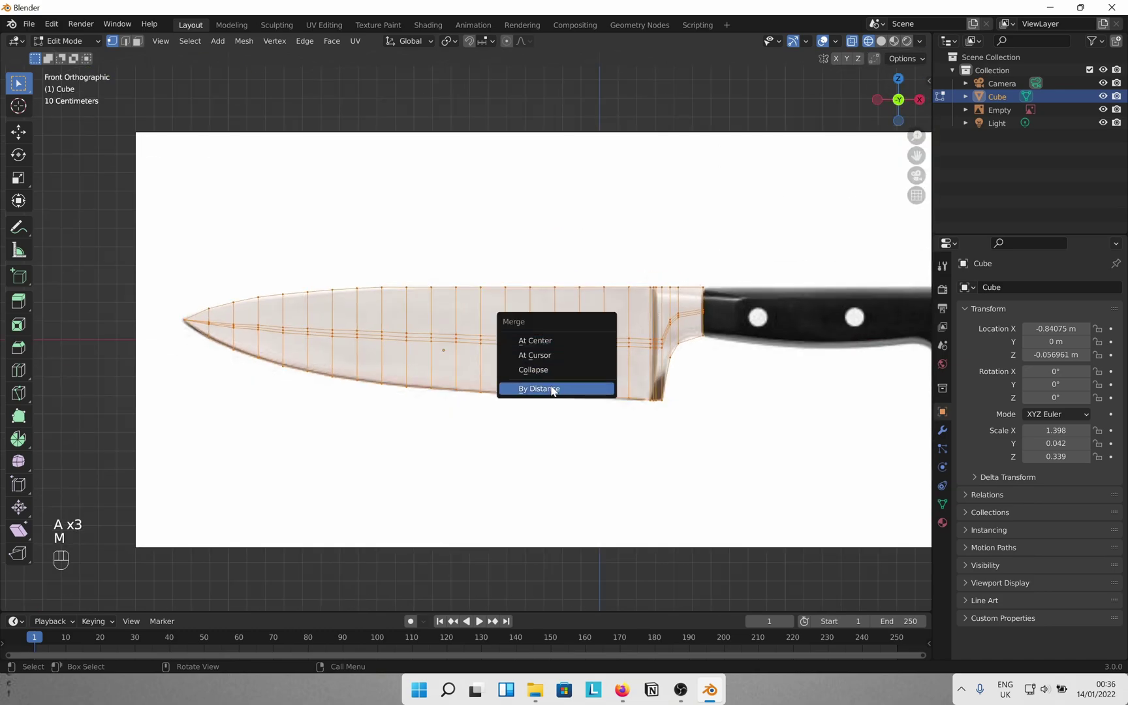
pyautogui.click(550, 388)
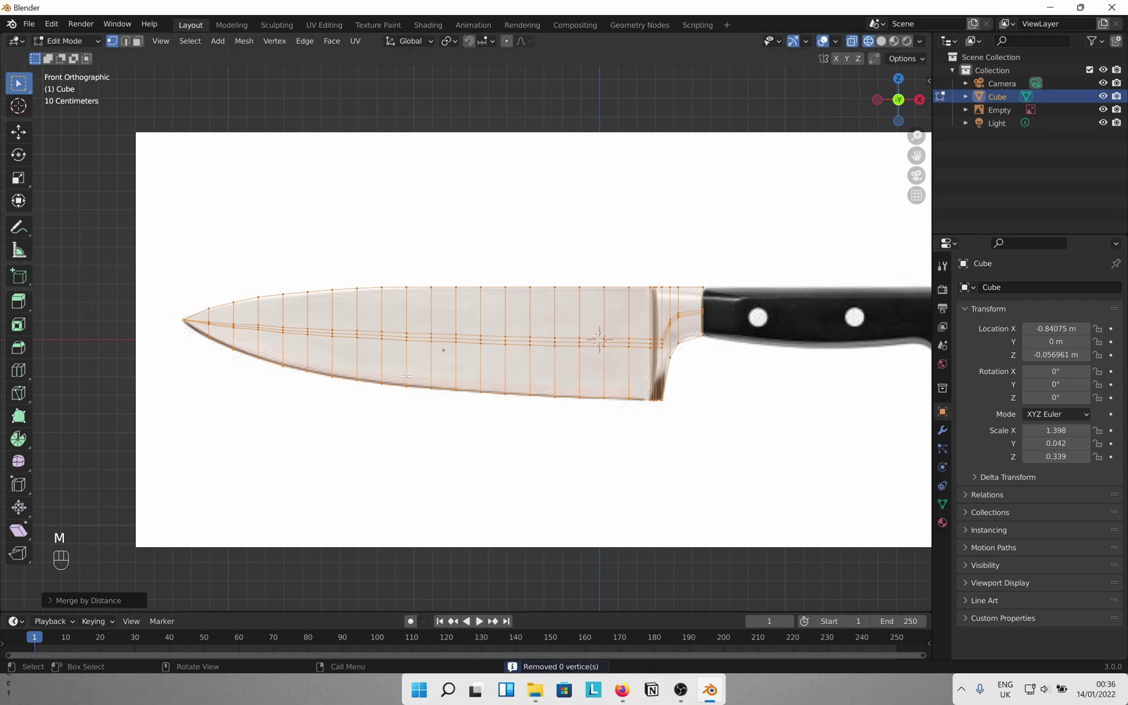
pyautogui.press('a')
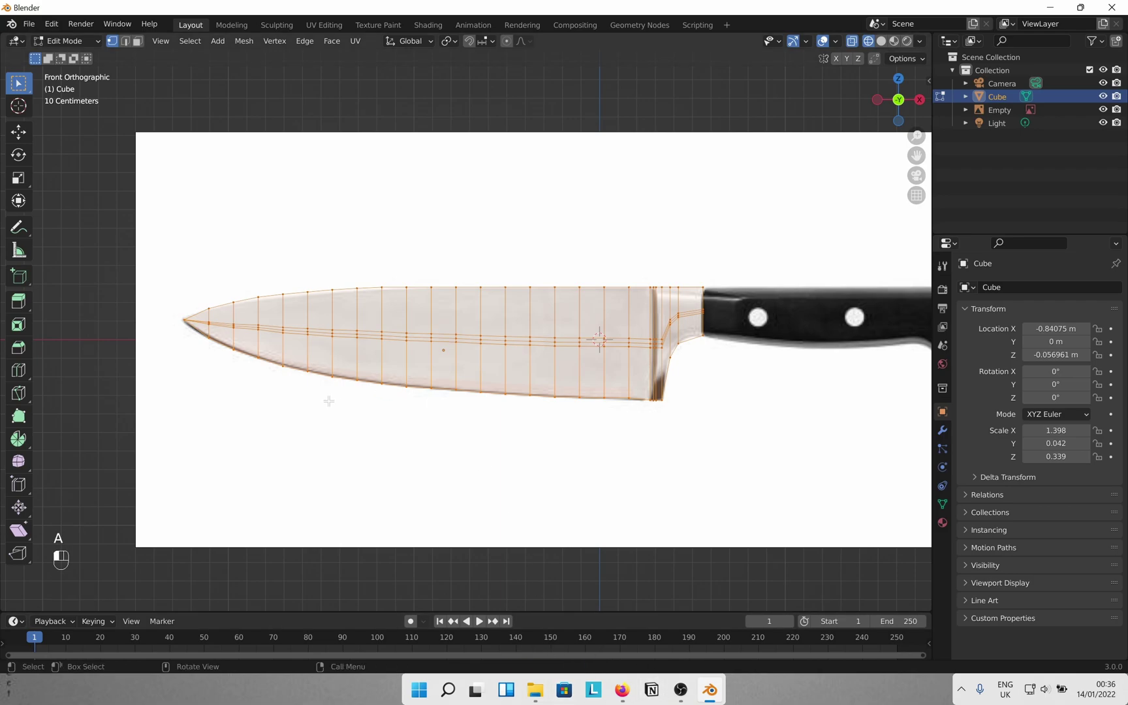
# - In edge selection mode, select the edge loops around the blade's outline and the vertical loop at the bolster
pyautogui.click(328, 401)
pyautogui.press('2')
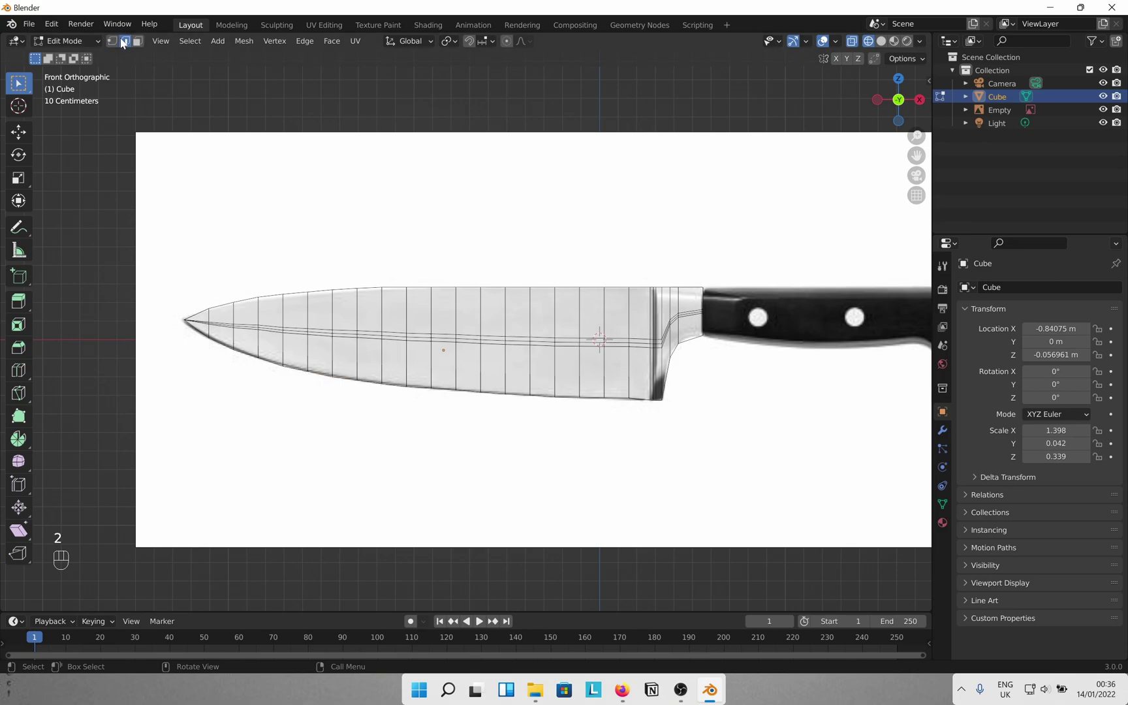
pyautogui.moveTo(337, 256); pyautogui.dragTo(396, 325, button='middle')
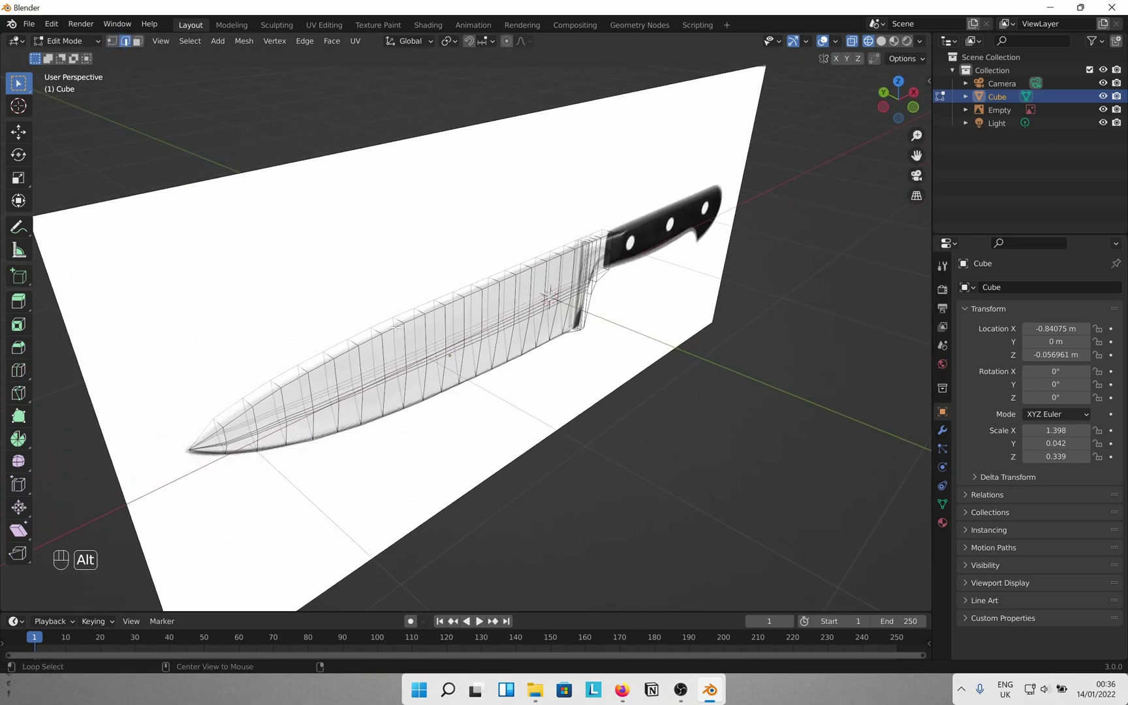
pyautogui.keyDown('alt'); pyautogui.click(395, 328); pyautogui.keyUp('alt')
pyautogui.scroll(2, 395, 328)
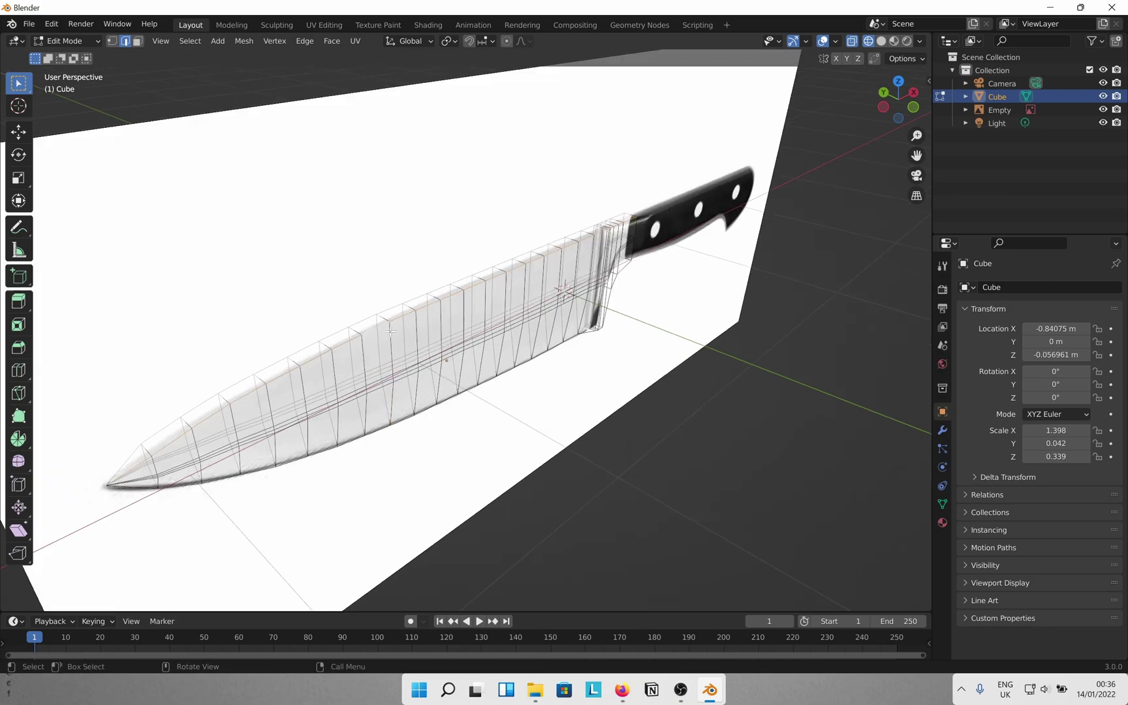
pyautogui.moveTo(370, 336); pyautogui.dragTo(479, 404, button='middle')
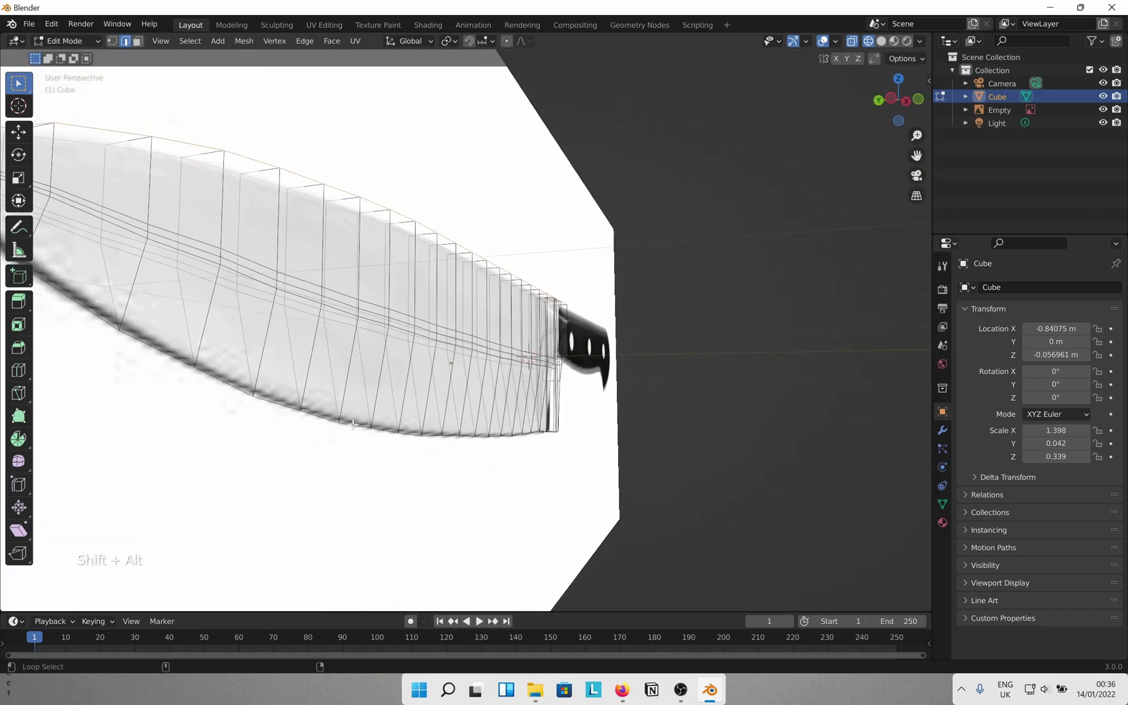
pyautogui.moveTo(353, 424); pyautogui.dragTo(511, 360, button='middle')
pyautogui.scroll(-8, 511, 359)
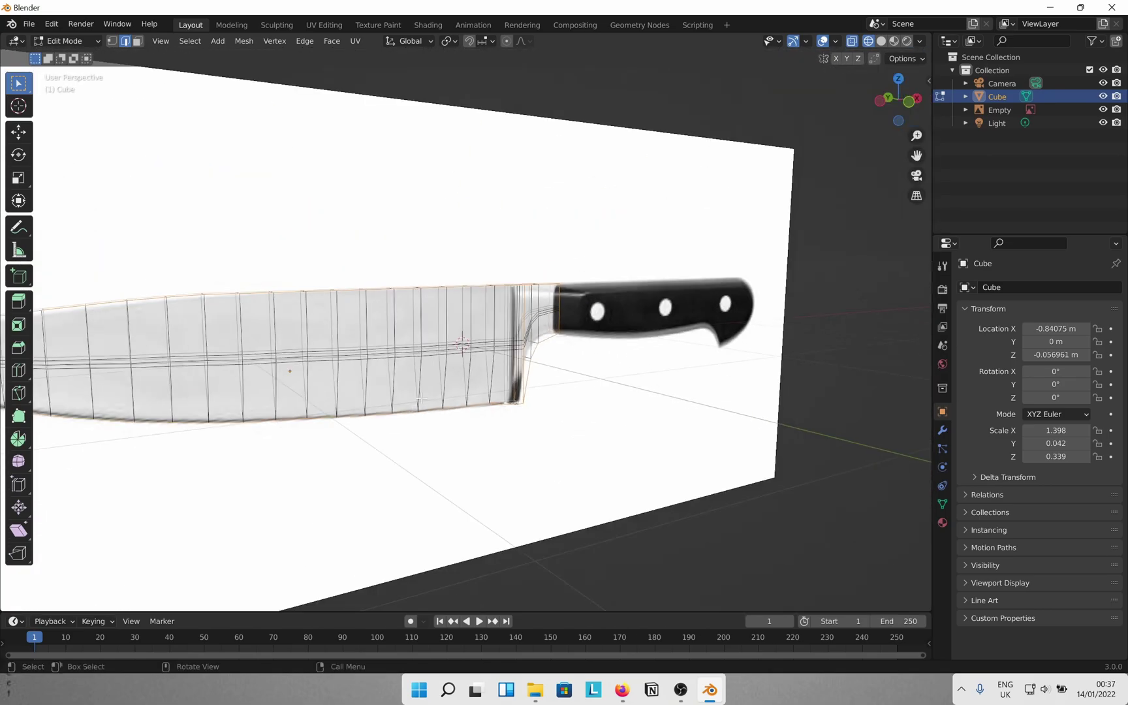
# - Bevel the selected edge loops with a width of 0.0249 m, 10 segments and Clamp Overlap enabled
pyautogui.click(19, 347)
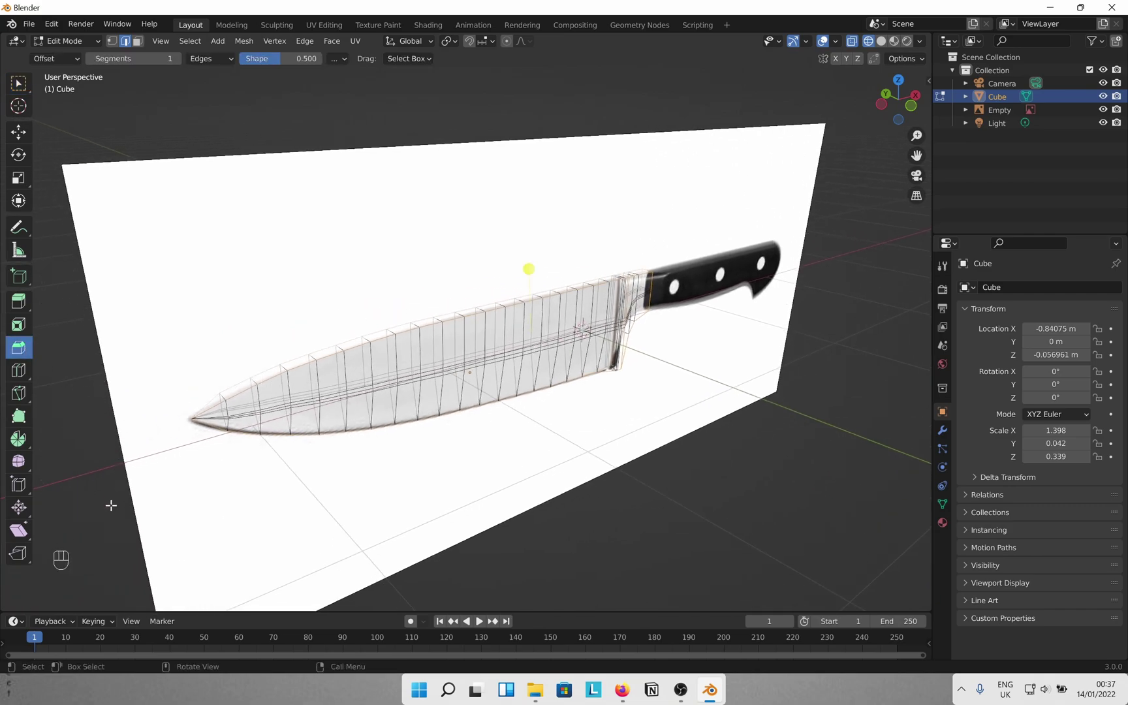
pyautogui.moveTo(529, 265); pyautogui.dragTo(528, 260)
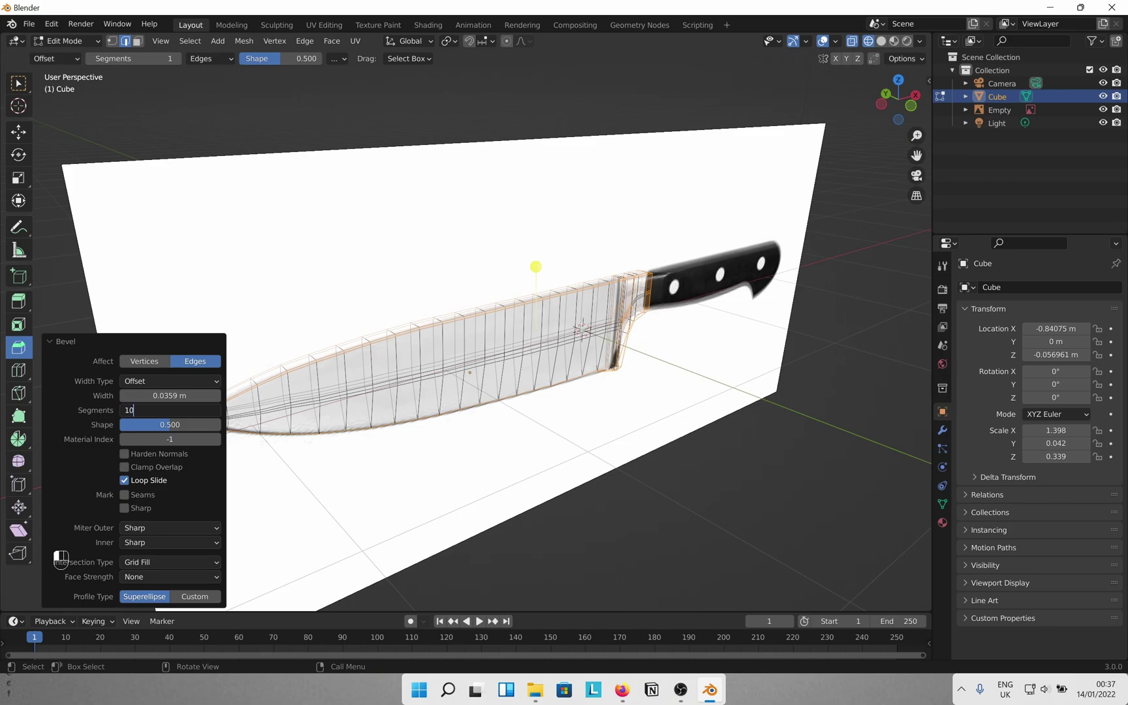
pyautogui.press('Return')
pyautogui.scroll(6, 382, 409)
pyautogui.moveTo(513, 362); pyautogui.dragTo(538, 368, button='middle')
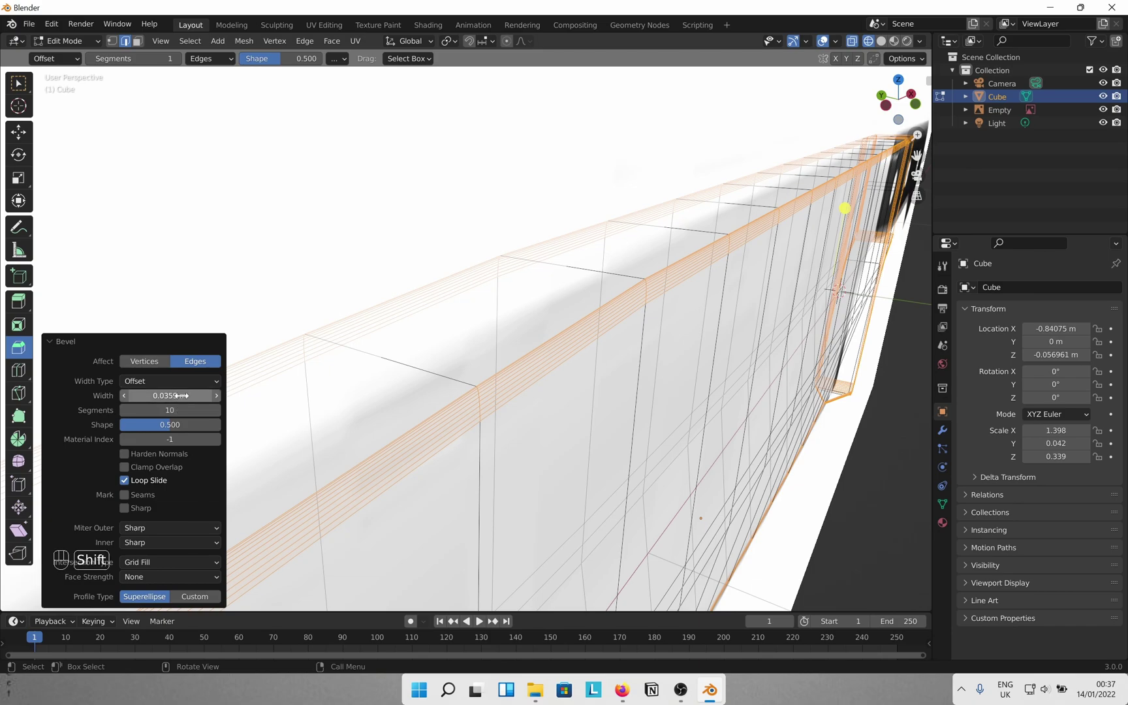
pyautogui.moveTo(181, 396)
pyautogui.keyDown('shift'); pyautogui.mouseDown()
pyautogui.moveTo(218, 395)
pyautogui.moveTo(173, 395)
pyautogui.mouseUp(); pyautogui.keyUp('shift')
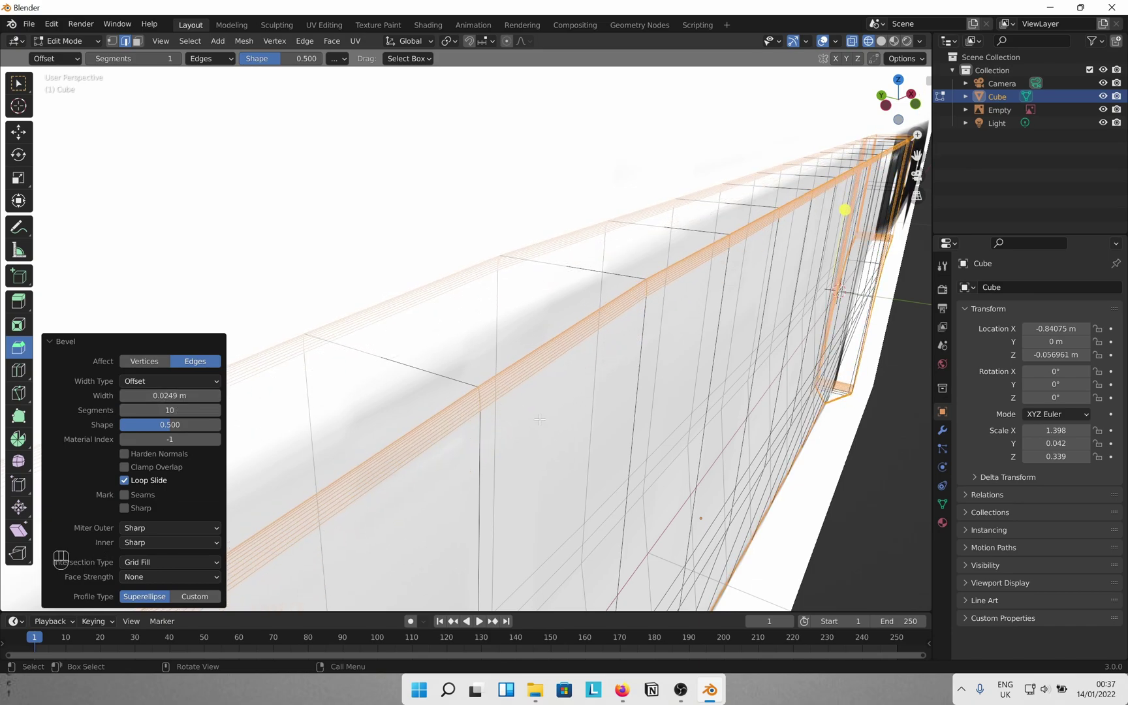
pyautogui.keyDown('alt'); pyautogui.moveTo(540, 420); pyautogui.dragTo(542, 405, button='middle'); pyautogui.keyUp('alt')
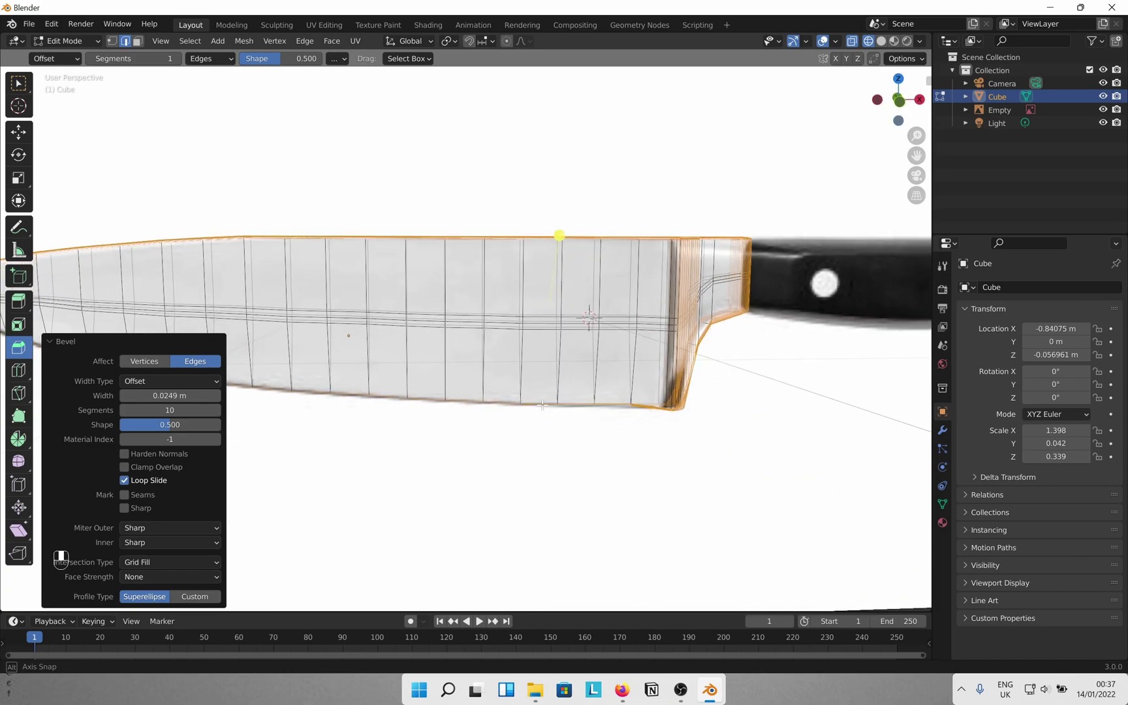
pyautogui.moveTo(455, 478); pyautogui.dragTo(533, 434, button='middle')
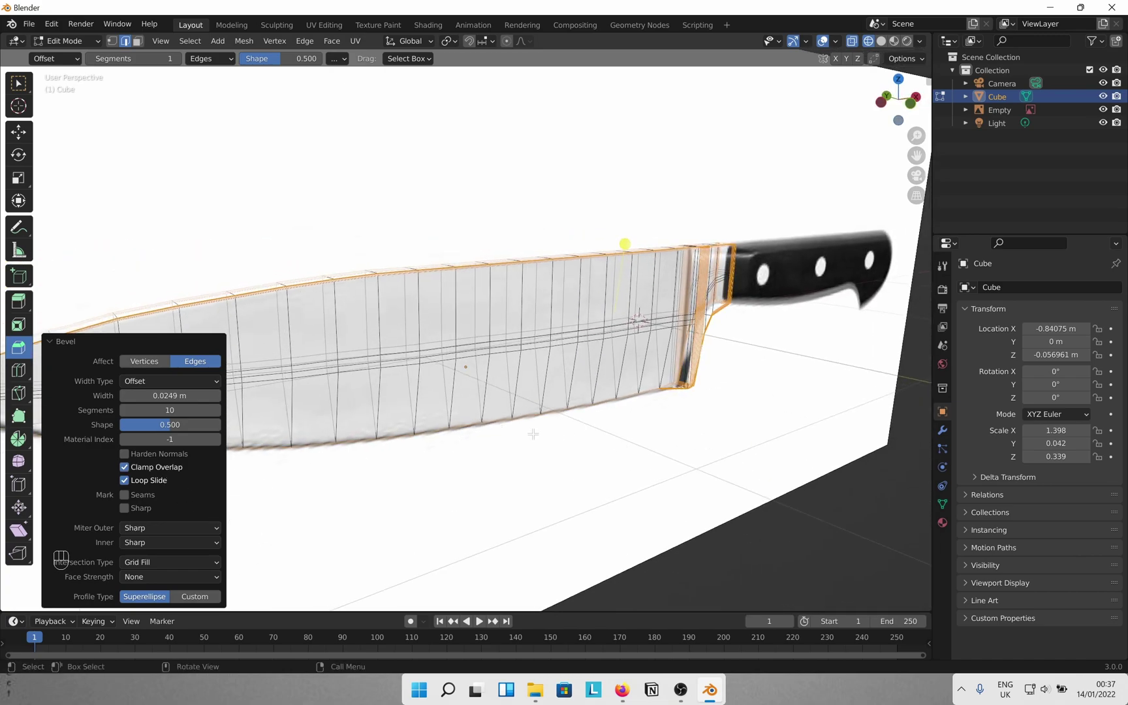
pyautogui.scroll(-3, 492, 417)
pyautogui.click(481, 464)
pyautogui.moveTo(481, 464); pyautogui.dragTo(614, 375, button='middle')
# - Turn off X-ray, use solid viewport shading and return the blade to Object Mode
pyautogui.click(851, 42)
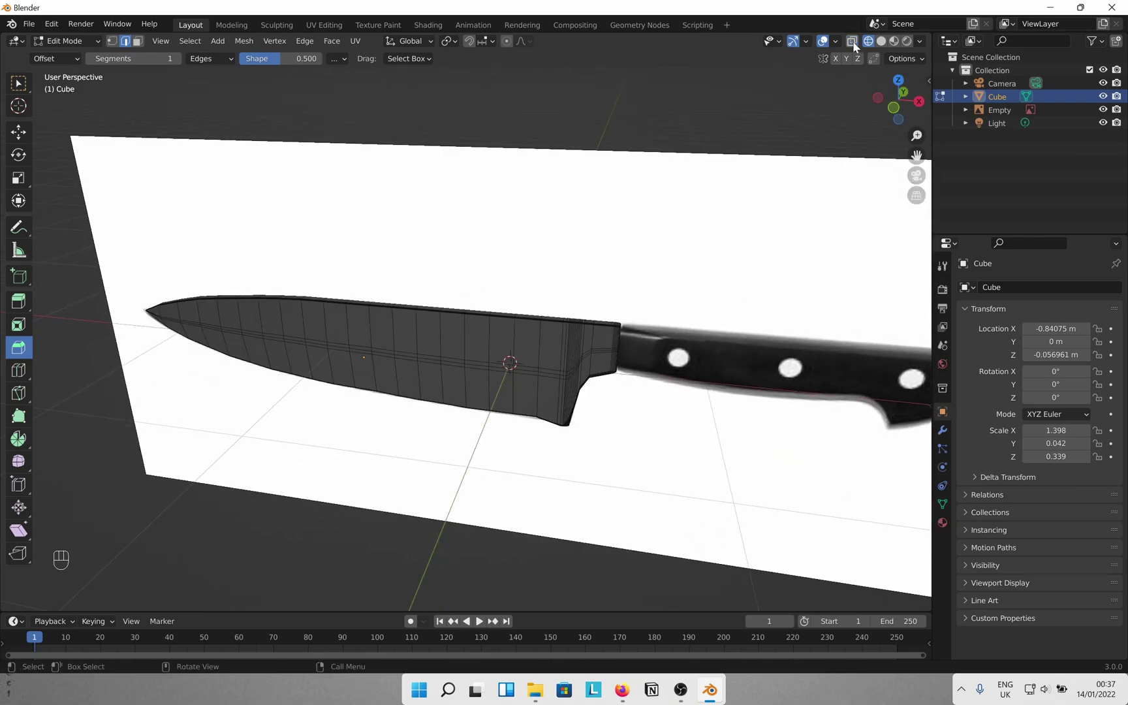
pyautogui.click(881, 42)
pyautogui.moveTo(652, 440); pyautogui.dragTo(686, 391, button='middle')
pyautogui.press('Tab')
pyautogui.moveTo(624, 363); pyautogui.dragTo(576, 346, button='middle')
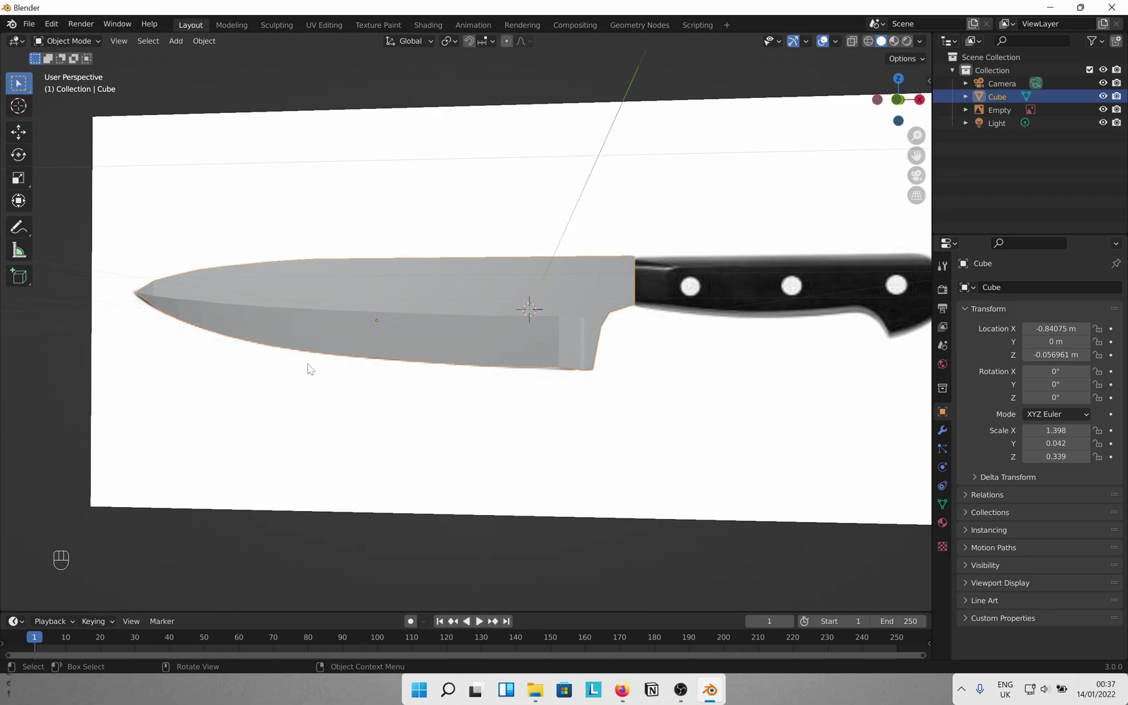
pyautogui.moveTo(310, 369); pyautogui.dragTo(342, 366, button='middle')
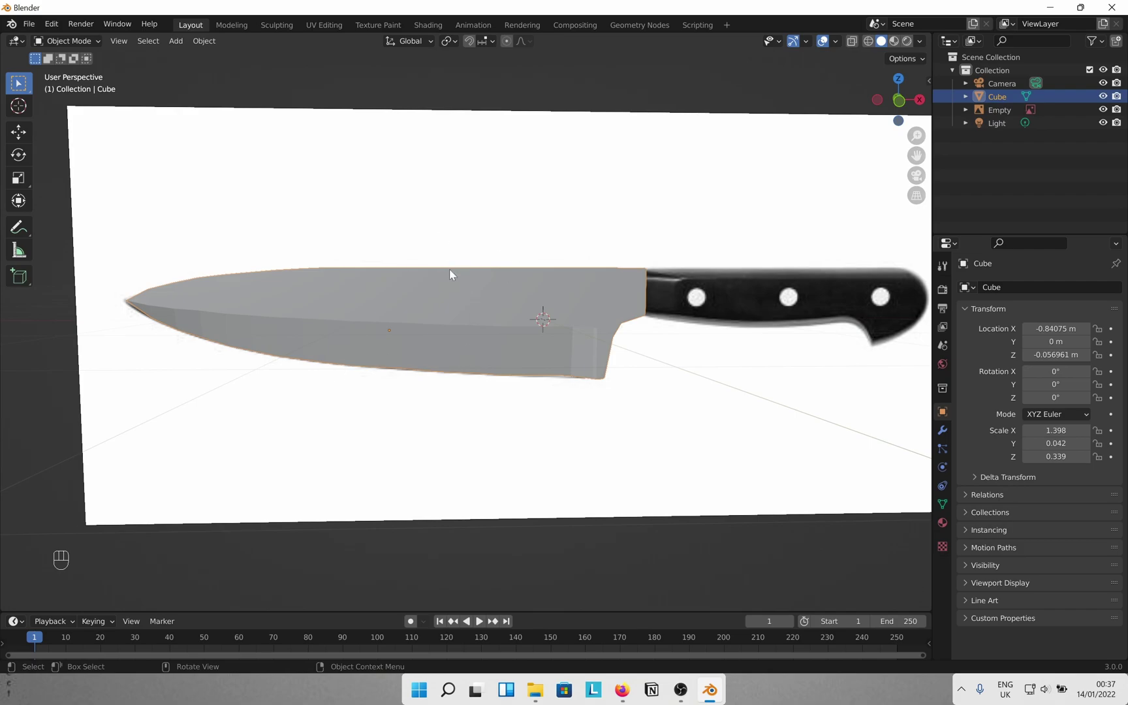
# - Apply smooth shading to the blade
pyautogui.rightClick(451, 307)
pyautogui.click(486, 303)
pyautogui.rightClick(486, 302)
pyautogui.click(486, 303)
pyautogui.moveTo(423, 300)
pyautogui.mouseDown(button='middle')
pyautogui.moveTo(490, 302)
pyautogui.moveTo(393, 306)
pyautogui.moveTo(510, 333)
pyautogui.moveTo(516, 286)
pyautogui.moveTo(471, 272)
pyautogui.moveTo(506, 202)
pyautogui.moveTo(480, 209)
pyautogui.moveTo(523, 291)
pyautogui.moveTo(699, 326)
pyautogui.moveTo(666, 347)
pyautogui.moveTo(646, 324)
pyautogui.moveTo(647, 364)
pyautogui.mouseUp(button='middle')
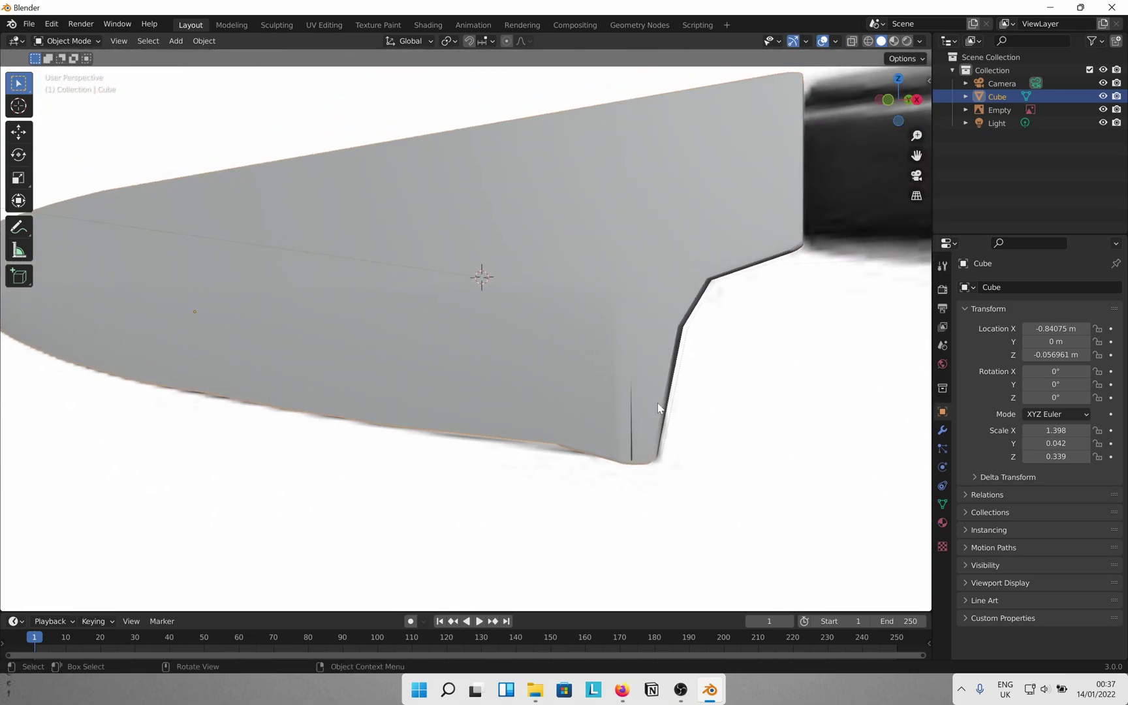
# - Reopen the blade mesh in Edit Mode and select the vertical edge at the dark crease near the heel
pyautogui.click(628, 358)
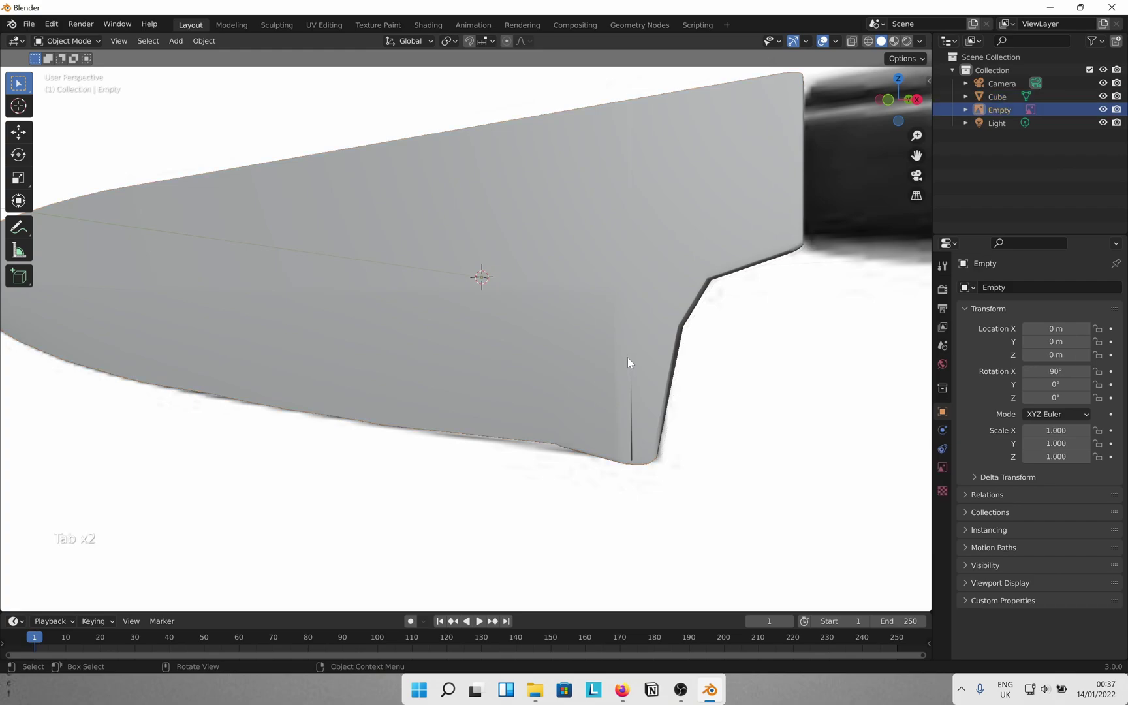
pyautogui.click(627, 357)
pyautogui.press('Tab')
pyautogui.moveTo(627, 359); pyautogui.dragTo(451, 339, button='middle')
pyautogui.click(454, 339)
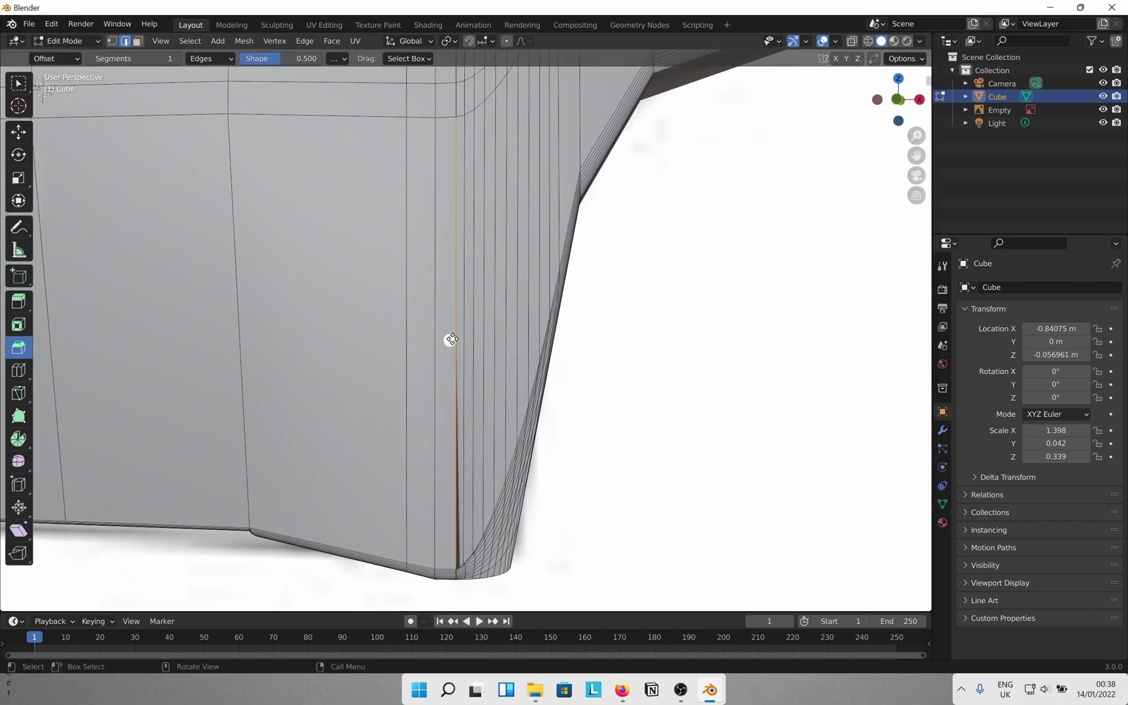
# - Undo the smooth shading and the bevel, back to the selected outline edge loops
pyautogui.hotkey('ctrl', 'z')
pyautogui.hotkey('ctrl', 'z')
pyautogui.hotkey('ctrl', 'z')
pyautogui.hotkey('ctrl', 'z')
pyautogui.hotkey('ctrl', 'z')
pyautogui.hotkey('ctrl', 'z')
pyautogui.hotkey('ctrl', 'z')
pyautogui.hotkey('ctrl', 'z')
pyautogui.hotkey('ctrl', 'z')
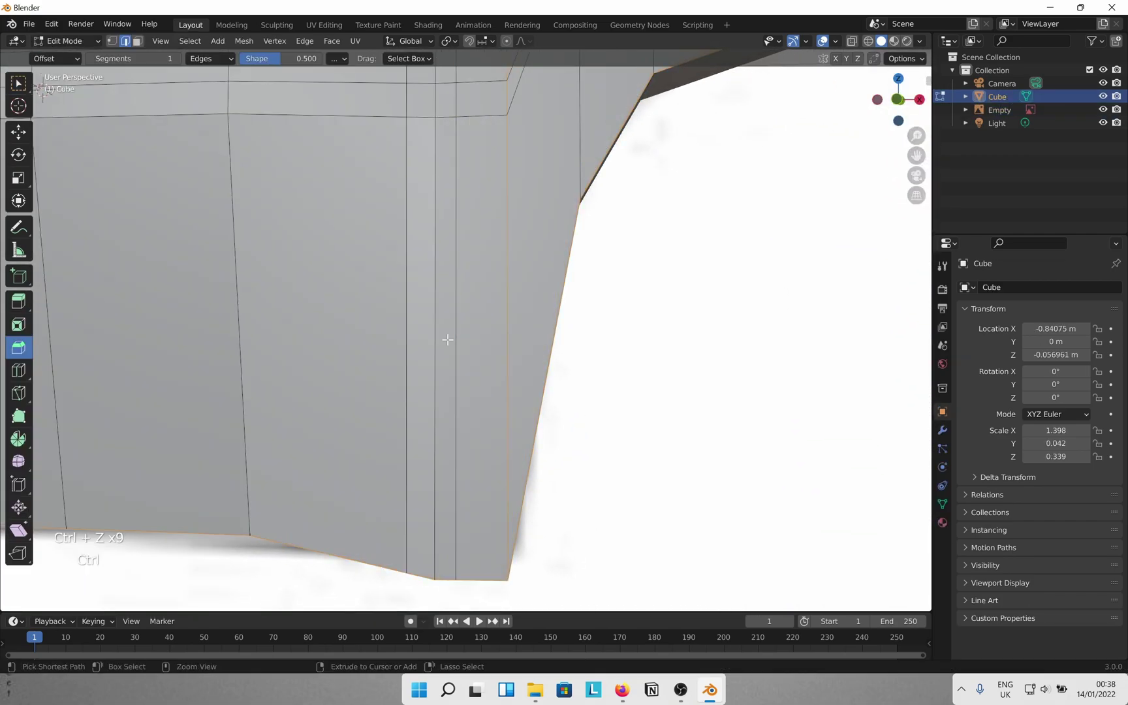
# - Add the vertical loop near the heel to the selection and bevel it all 0.00493 m wide with 20 segments and Clamp Overlap
pyautogui.moveTo(448, 339); pyautogui.dragTo(462, 284, button='middle')
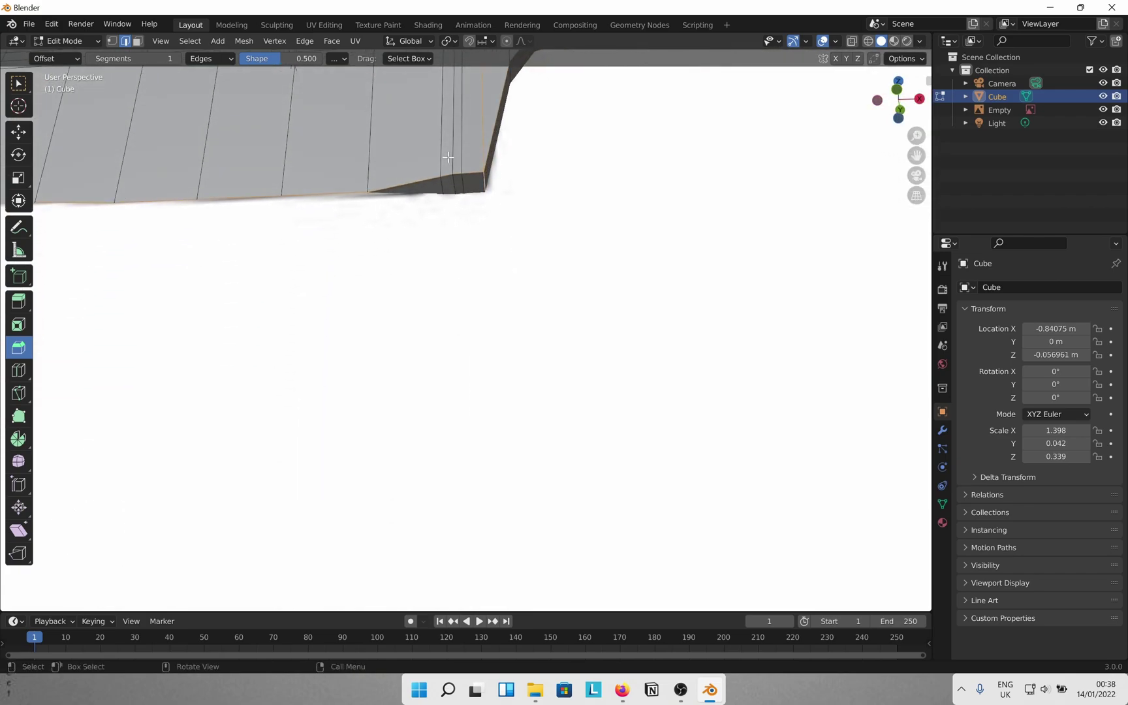
pyautogui.press('alt')
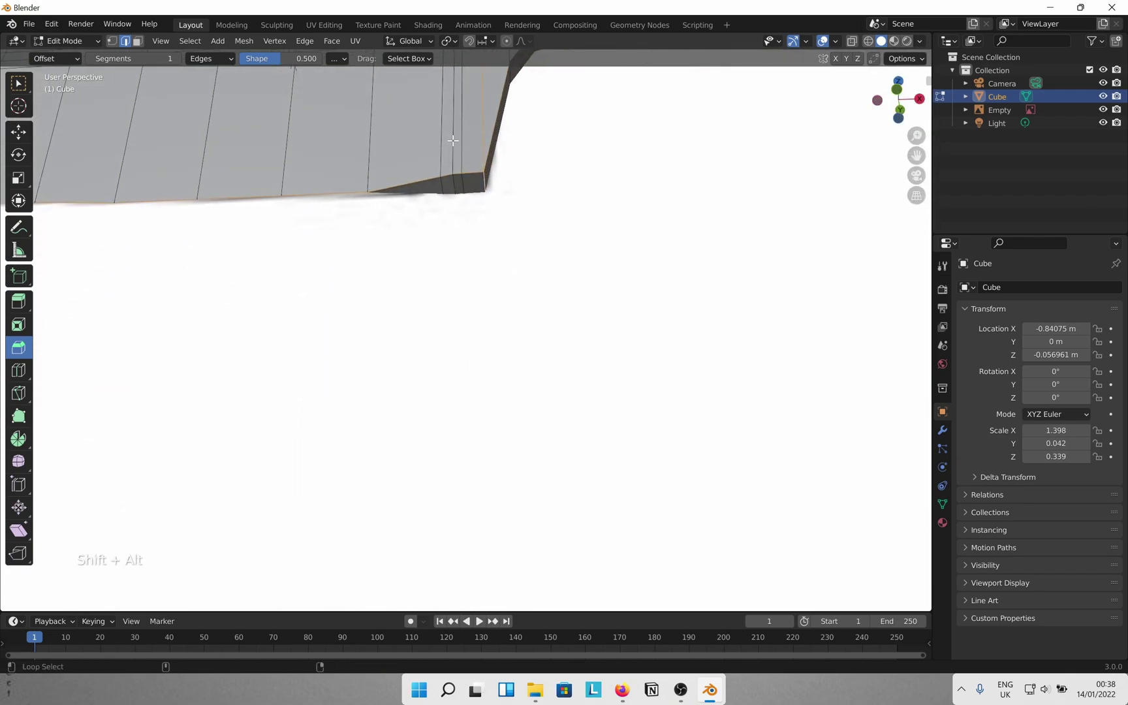
pyautogui.moveTo(453, 140); pyautogui.dragTo(516, 228, button='middle')
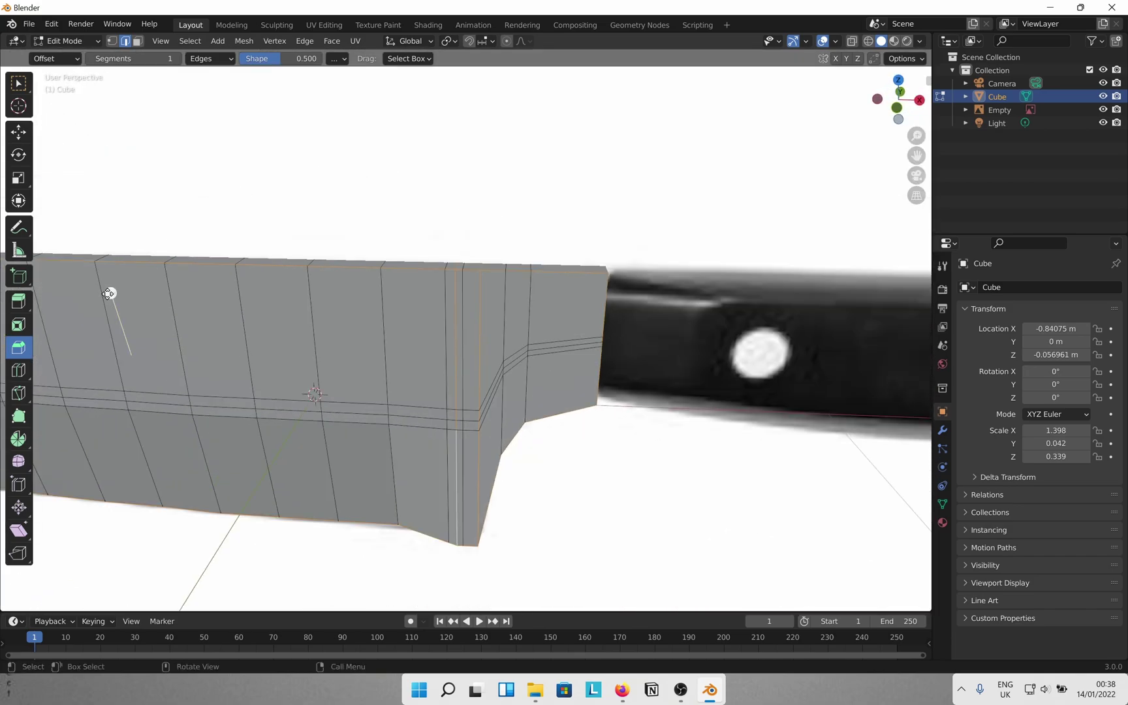
pyautogui.moveTo(108, 294); pyautogui.dragTo(107, 292)
pyautogui.click(134, 410)
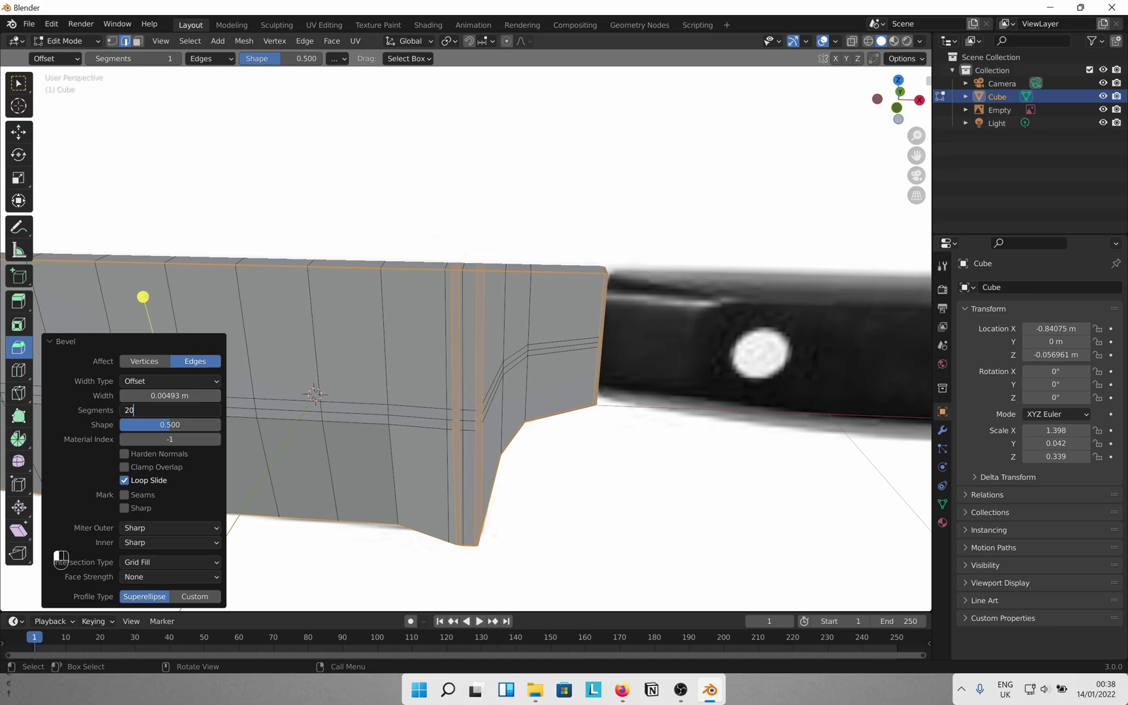
pyautogui.press('Return')
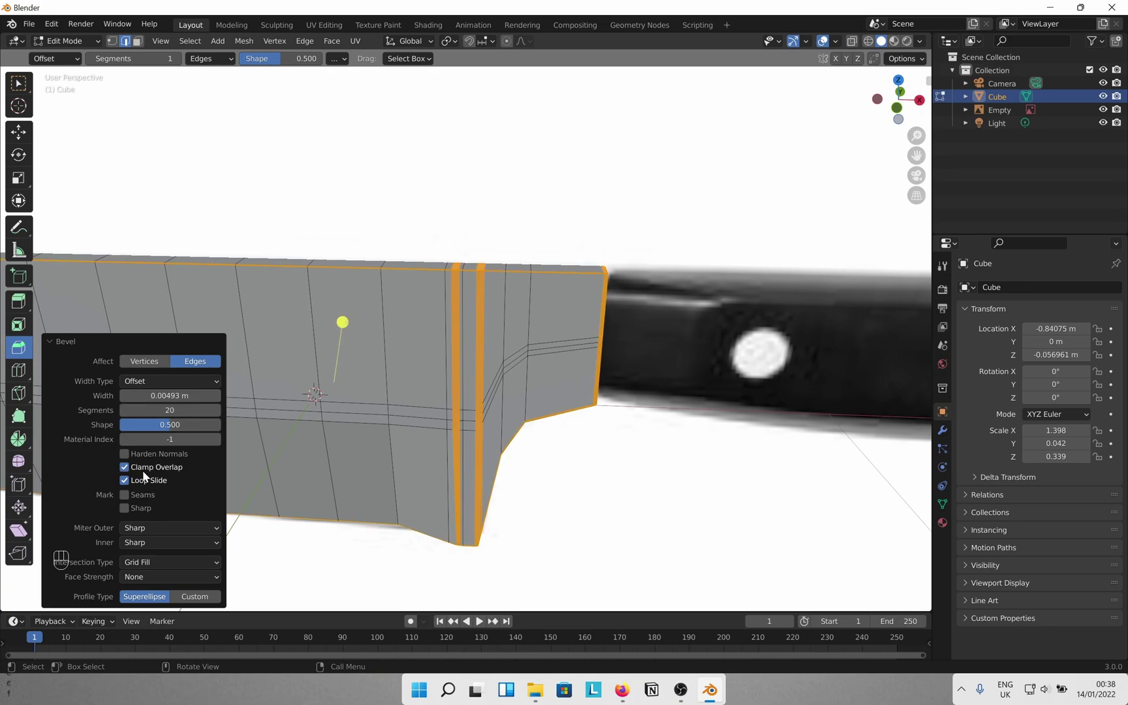
pyautogui.moveTo(281, 494); pyautogui.dragTo(394, 480, button='middle')
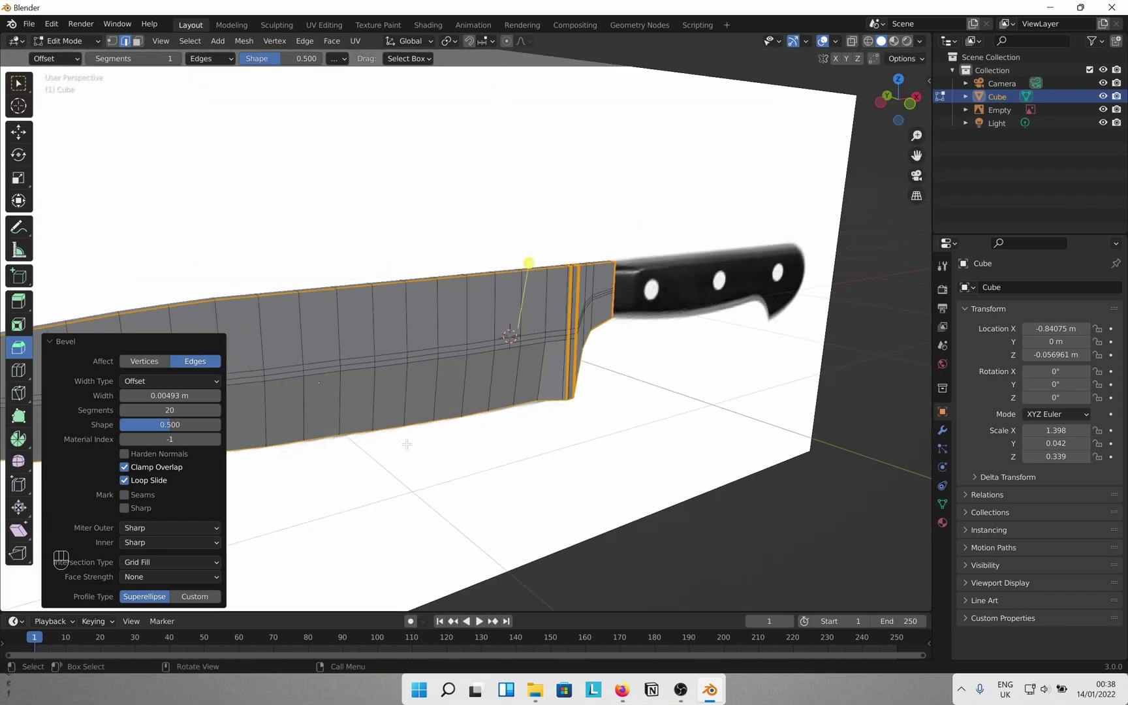
# - Examine the beveled heel and bolster from several angles in Object Mode
pyautogui.moveTo(414, 428); pyautogui.dragTo(455, 359, button='middle')
pyautogui.press('Tab')
pyautogui.scroll(5, 456, 359)
pyautogui.keyDown('shift'); pyautogui.moveTo(567, 252); pyautogui.dragTo(567, 411, button='middle'); pyautogui.keyUp('shift')
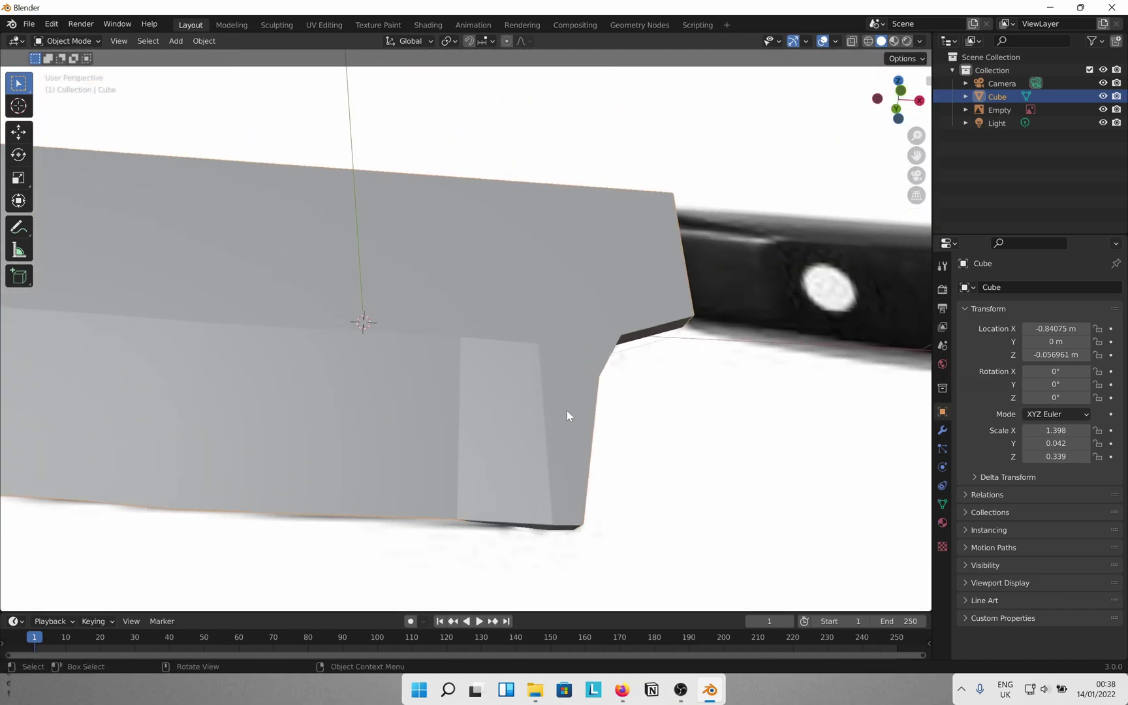
pyautogui.scroll(-3, 566, 411)
pyautogui.moveTo(537, 347); pyautogui.dragTo(514, 406, button='middle')
pyautogui.scroll(7, 474, 440)
pyautogui.moveTo(475, 440); pyautogui.dragTo(485, 405, button='middle')
pyautogui.scroll(-3, 482, 406)
pyautogui.moveTo(382, 412); pyautogui.dragTo(428, 402, button='middle')
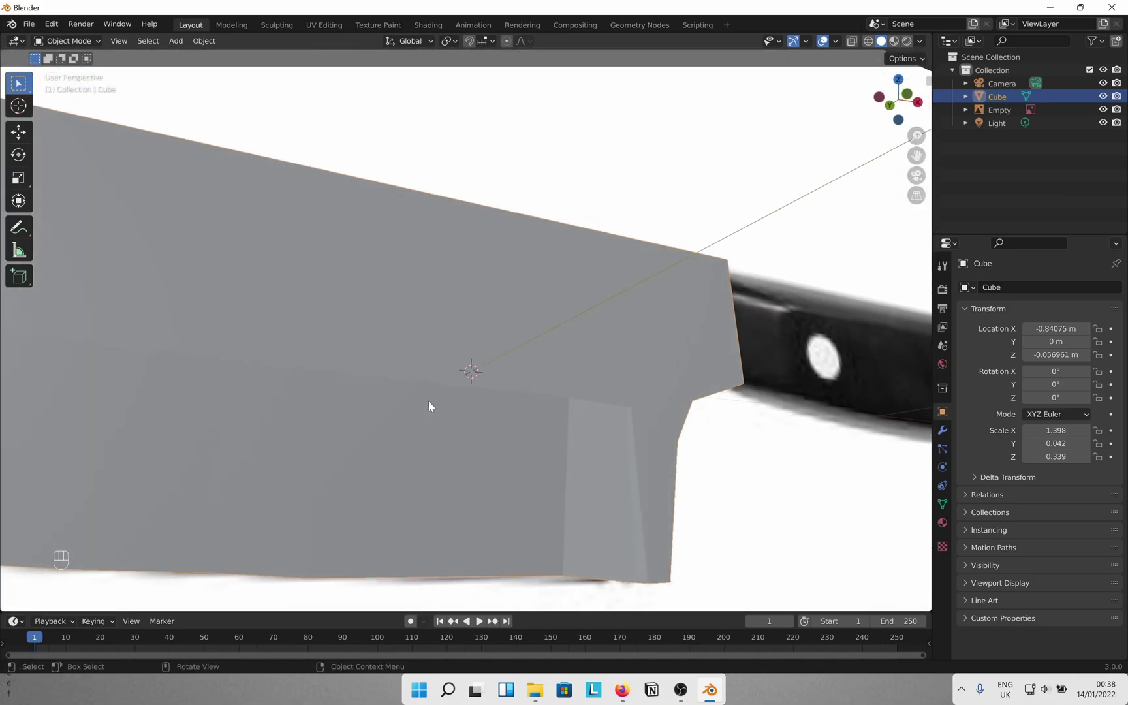
# - Shade the beveled blade smooth and check its heel and cutting edge
pyautogui.click(413, 391)
pyautogui.rightClick(413, 395)
pyautogui.click(393, 316)
pyautogui.rightClick(393, 316)
pyautogui.click(393, 317)
pyautogui.scroll(-3, 385, 327)
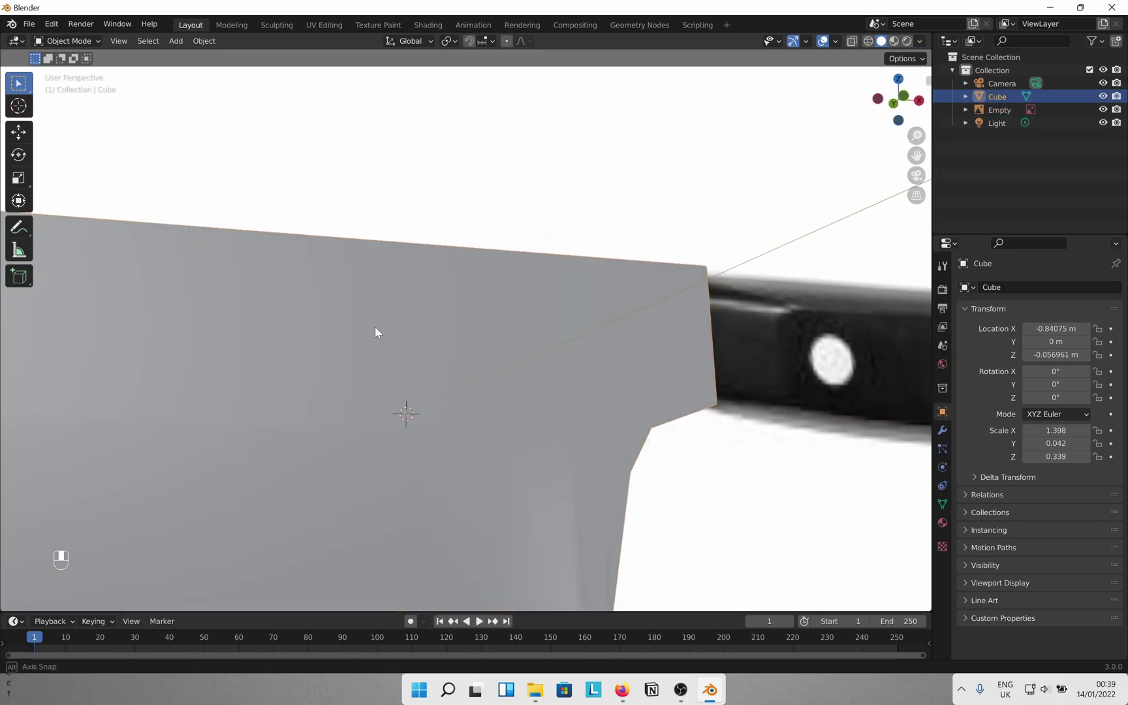
pyautogui.moveTo(377, 329); pyautogui.dragTo(515, 272, button='middle')
pyautogui.scroll(5, 605, 291)
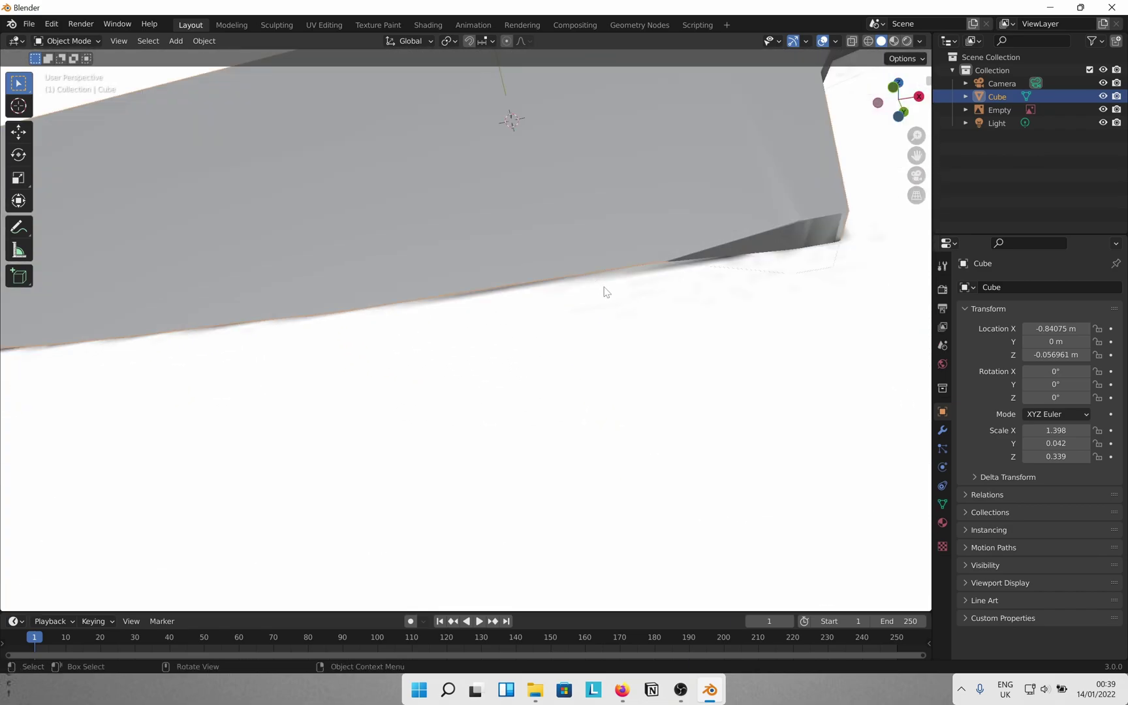
pyautogui.moveTo(605, 292); pyautogui.dragTo(707, 278, button='middle')
pyautogui.scroll(-5, 585, 262)
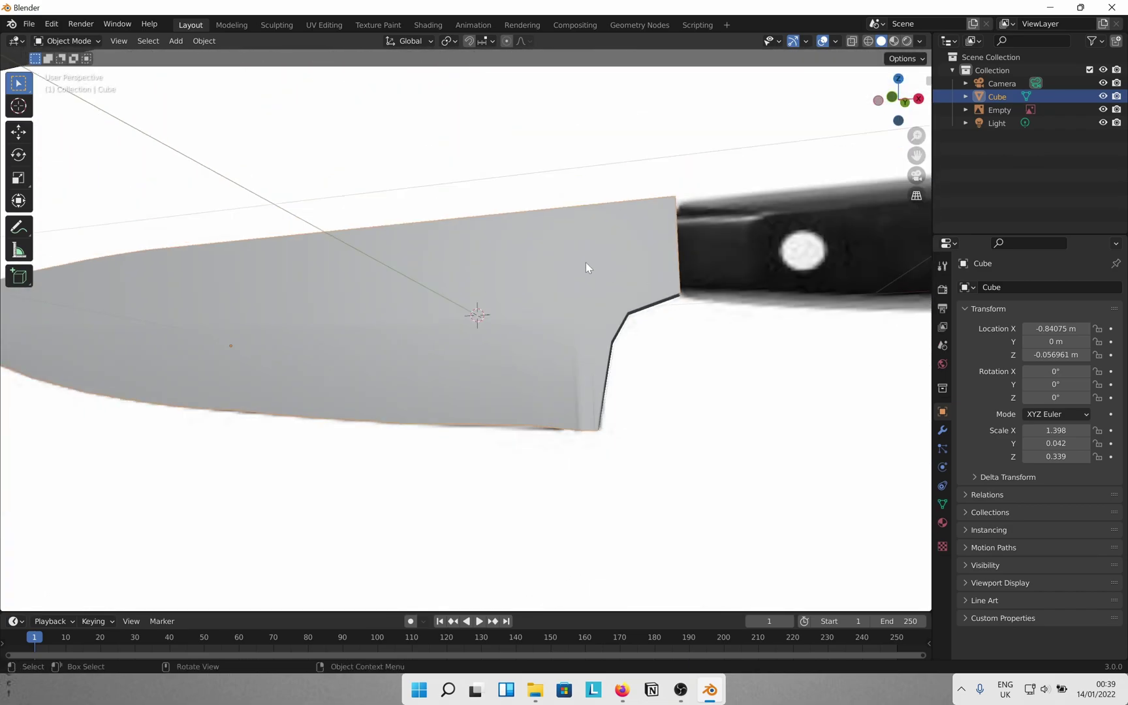
pyautogui.moveTo(516, 264); pyautogui.dragTo(483, 322, button='middle')
pyautogui.scroll(-1, 556, 309)
# - Select the Cube object and add a level 2 subdivision surface to it
pyautogui.click(483, 323)
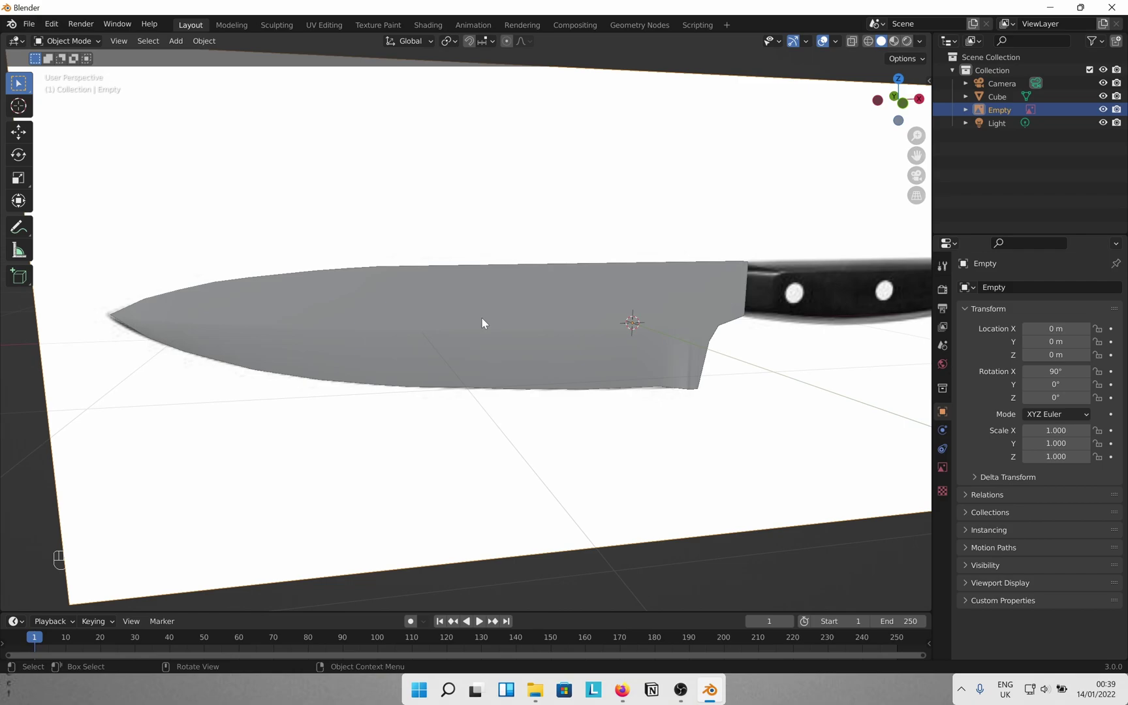
pyautogui.click(1014, 96)
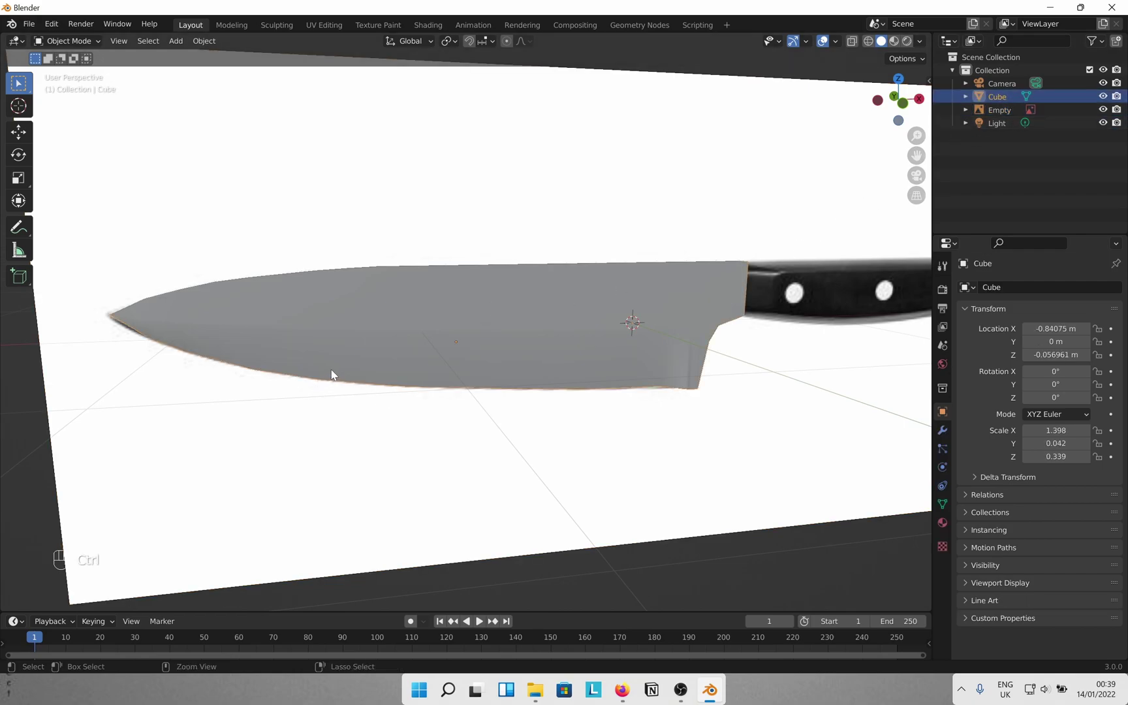
pyautogui.hotkey('ctrl', '2')
pyautogui.scroll(5, 445, 347)
pyautogui.scroll(-5, 484, 370)
pyautogui.moveTo(484, 370); pyautogui.dragTo(499, 337, button='middle')
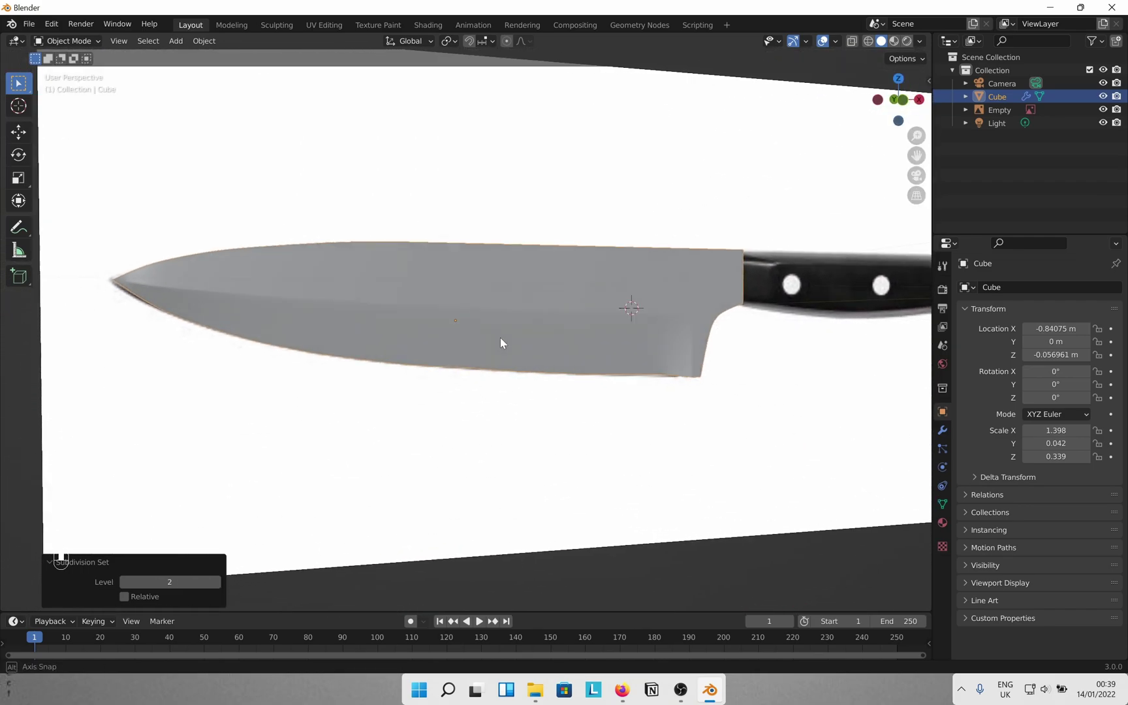
# - From the front view, rename the blade's material as Blade and switch the viewport to Material Preview shading
pyautogui.click(899, 100)
pyautogui.keyDown('shift'); pyautogui.moveTo(740, 300); pyautogui.dragTo(672, 335, button='middle'); pyautogui.keyUp('shift')
pyautogui.scroll(2, 653, 342)
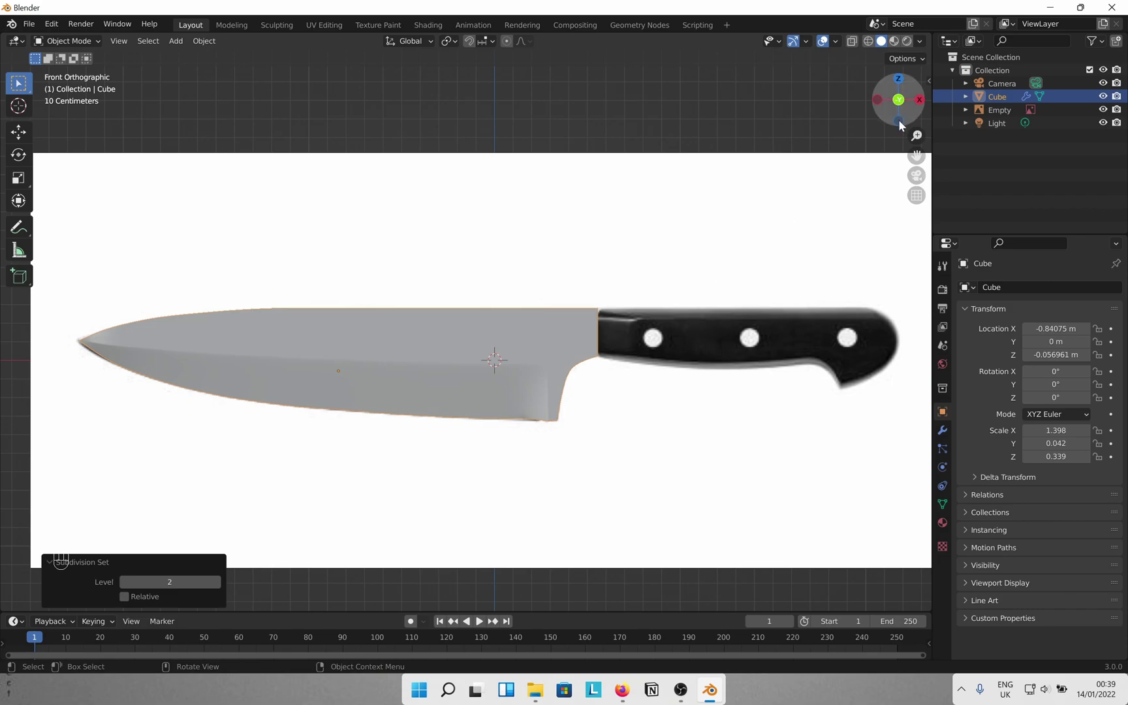
pyautogui.click(942, 523)
pyautogui.write('Blade')
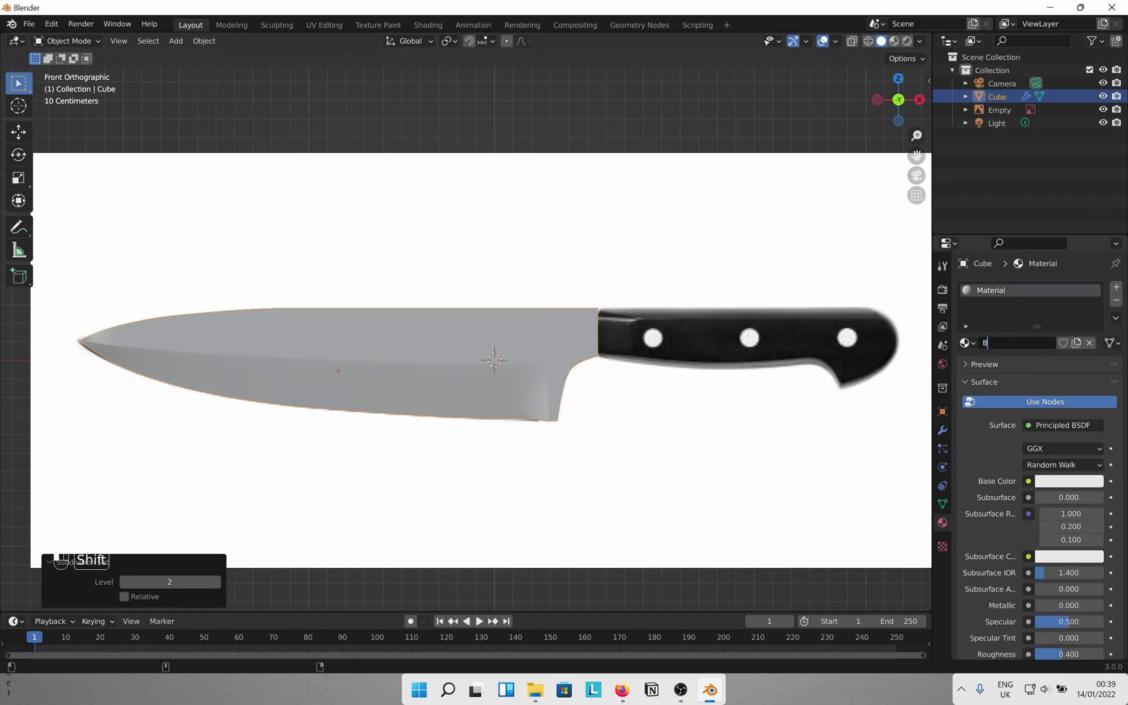
pyautogui.click(906, 43)
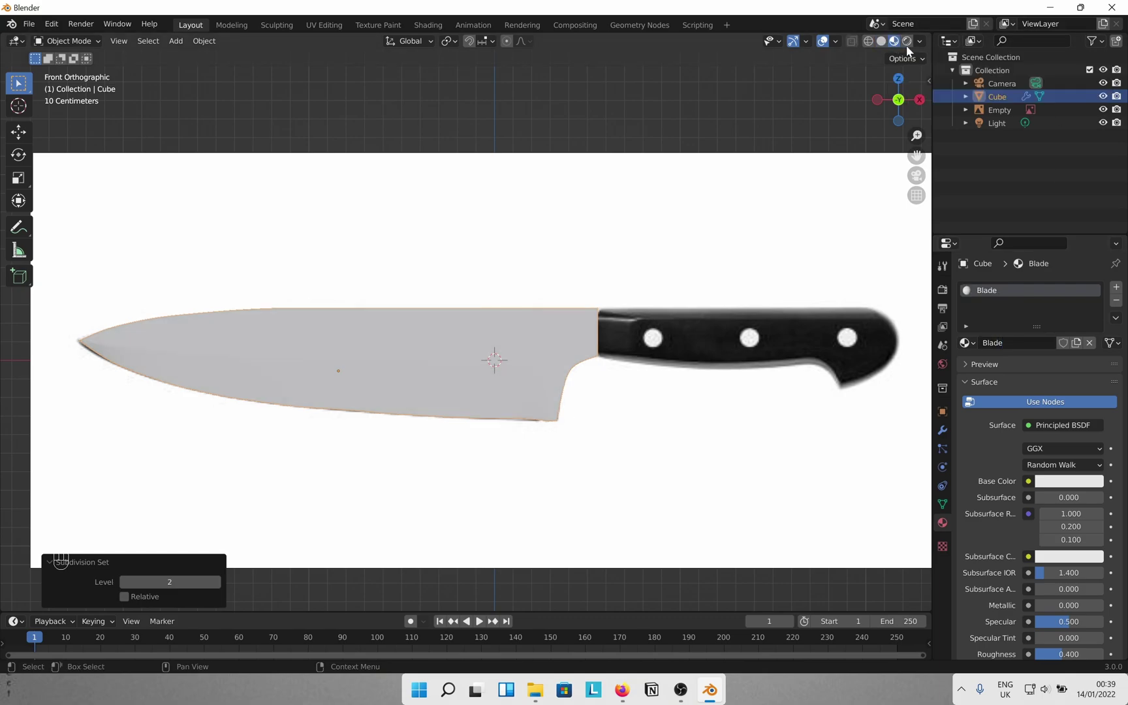
# - Split the 3D viewport vertically and open the Blade material's nodes in a Shader Editor beside it, with the sidebar hidden
pyautogui.moveTo(929, 34); pyautogui.dragTo(453, 43)
pyautogui.click(466, 42)
pyautogui.click(504, 165)
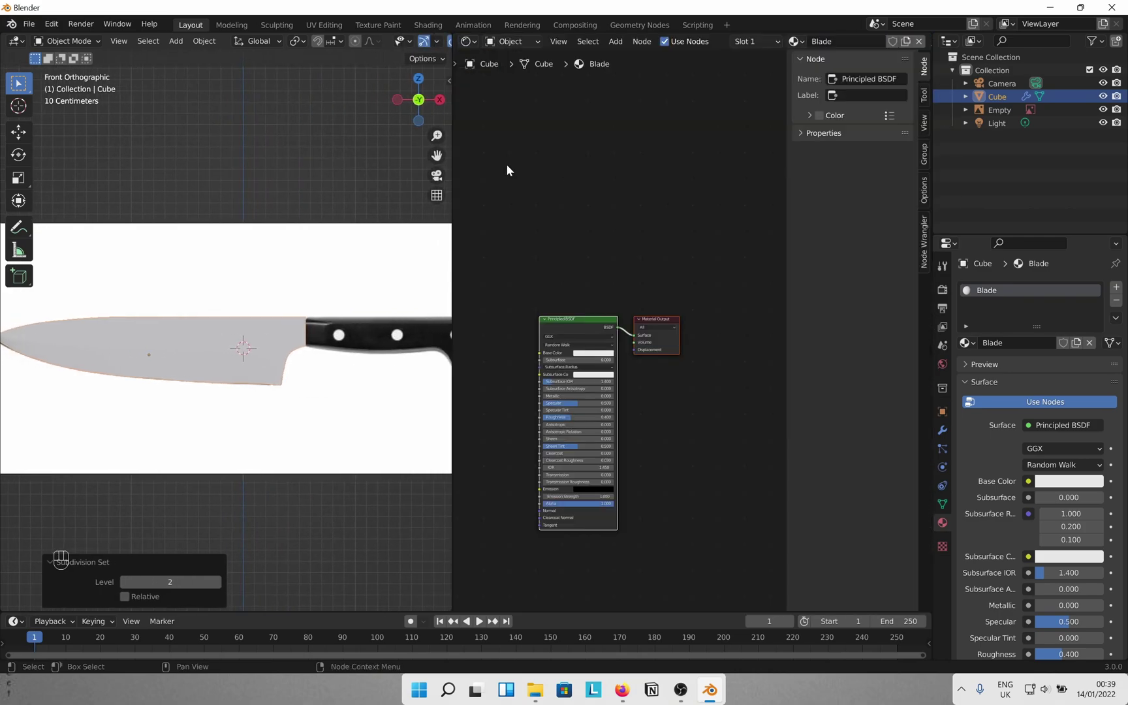
pyautogui.press('n')
pyautogui.scroll(7, 685, 382)
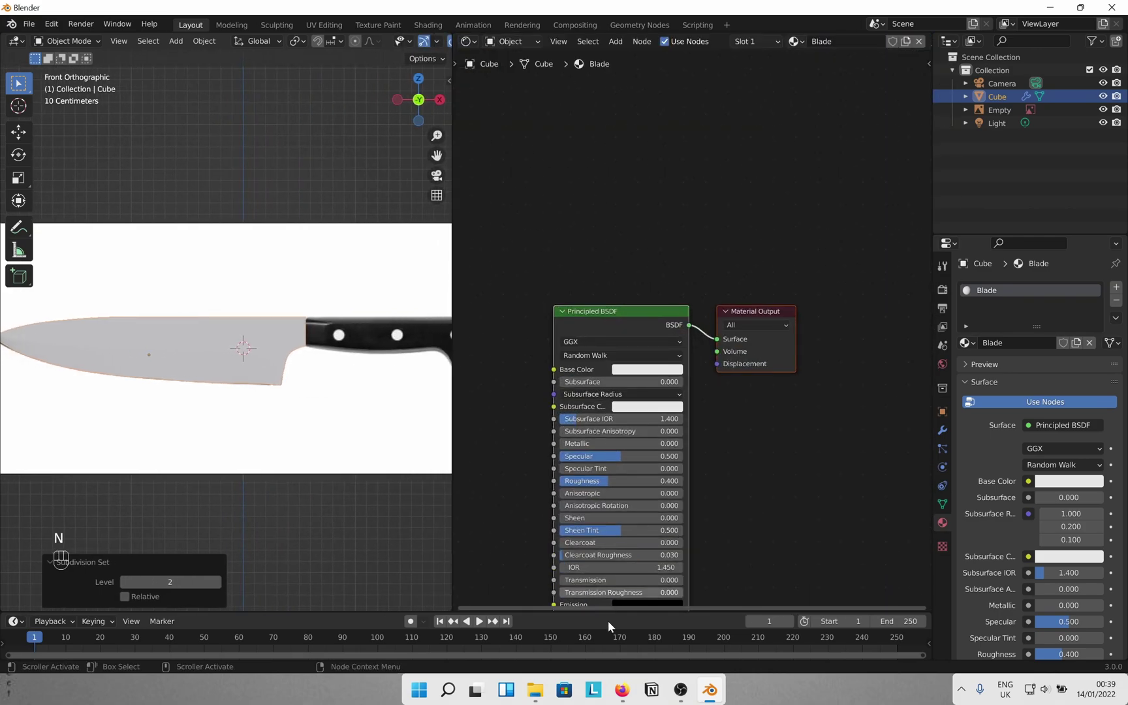
pyautogui.keyDown('shift'); pyautogui.moveTo(622, 604); pyautogui.dragTo(700, 456, button='middle'); pyautogui.keyUp('shift')
# - Add a Musgrave Texture node and connect its Height output to the Principled BSDF's Base Color
pyautogui.hotkey('shift', 'a')
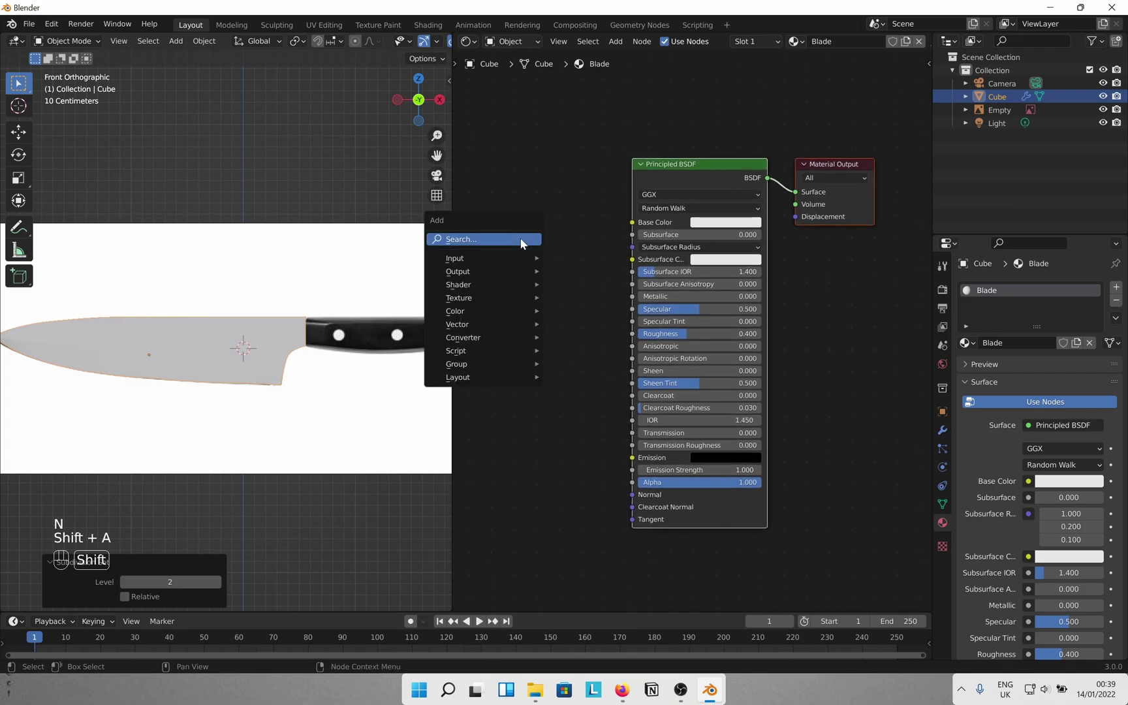
pyautogui.click(523, 240)
pyautogui.write('musgr')
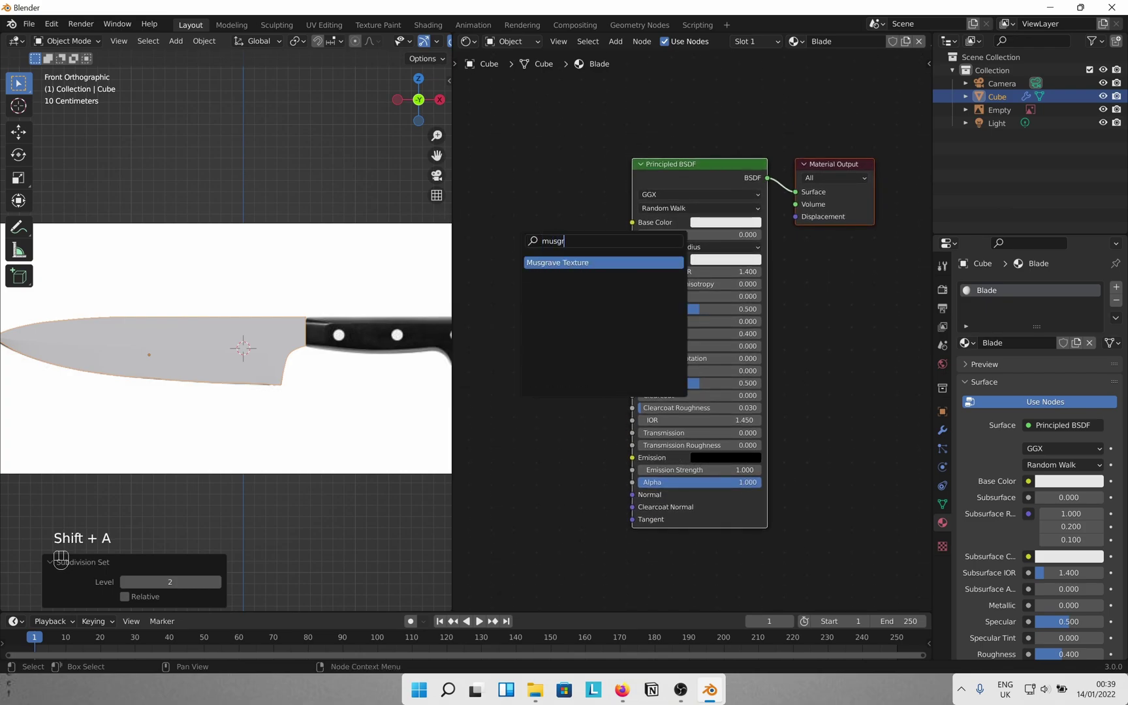
pyautogui.press('Return')
pyautogui.click(576, 216)
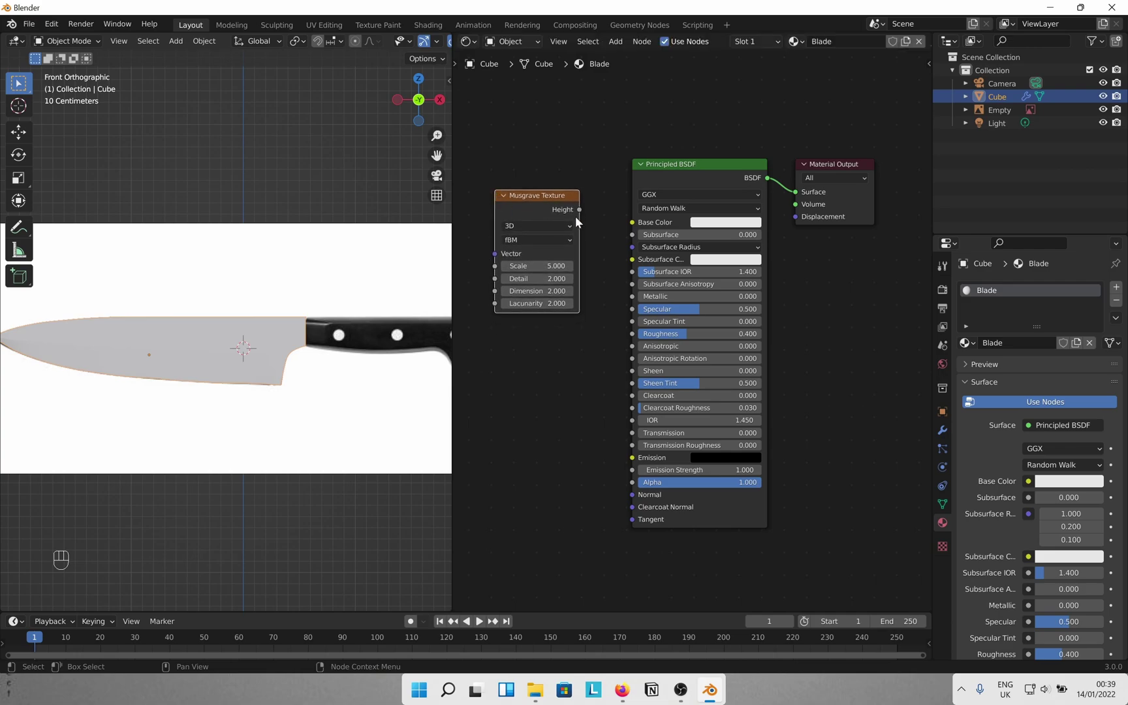
pyautogui.moveTo(579, 209); pyautogui.dragTo(630, 224)
# - Make room beside the Musgrave Texture and insert a ColorRamp node on its link to the Principled BSDF
pyautogui.keyDown('shift'); pyautogui.moveTo(578, 380); pyautogui.dragTo(753, 409, button='middle'); pyautogui.keyUp('shift')
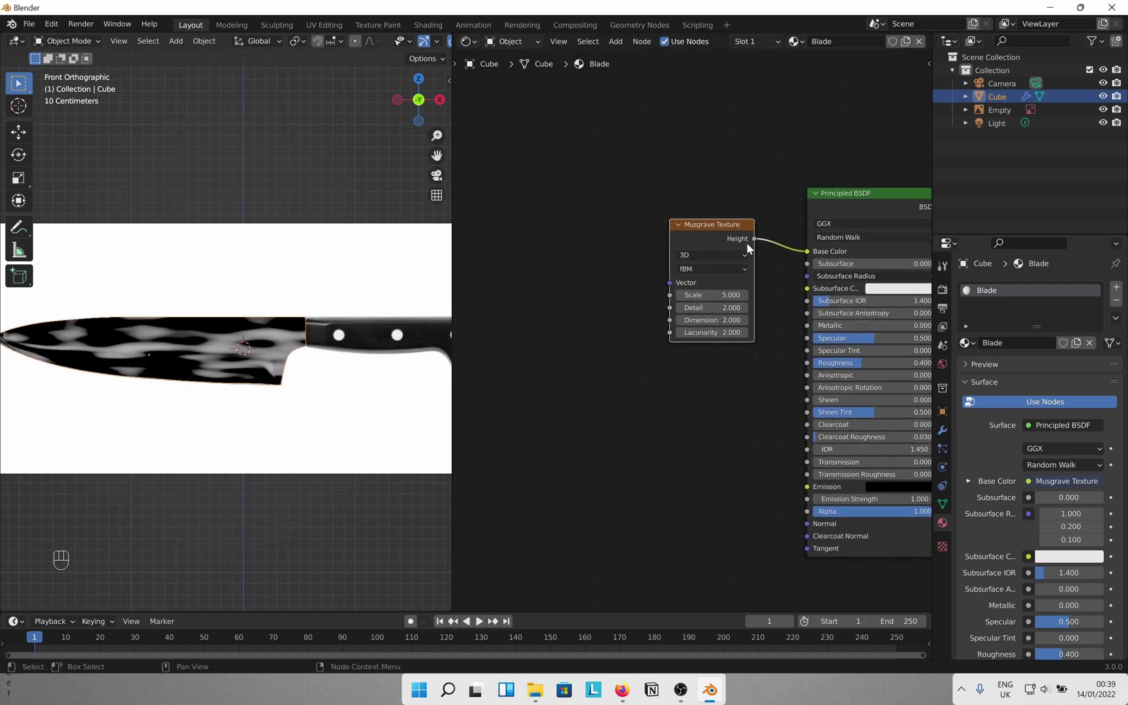
pyautogui.moveTo(718, 221); pyautogui.dragTo(611, 225)
pyautogui.hotkey('shift', 'a')
pyautogui.write('ramp')
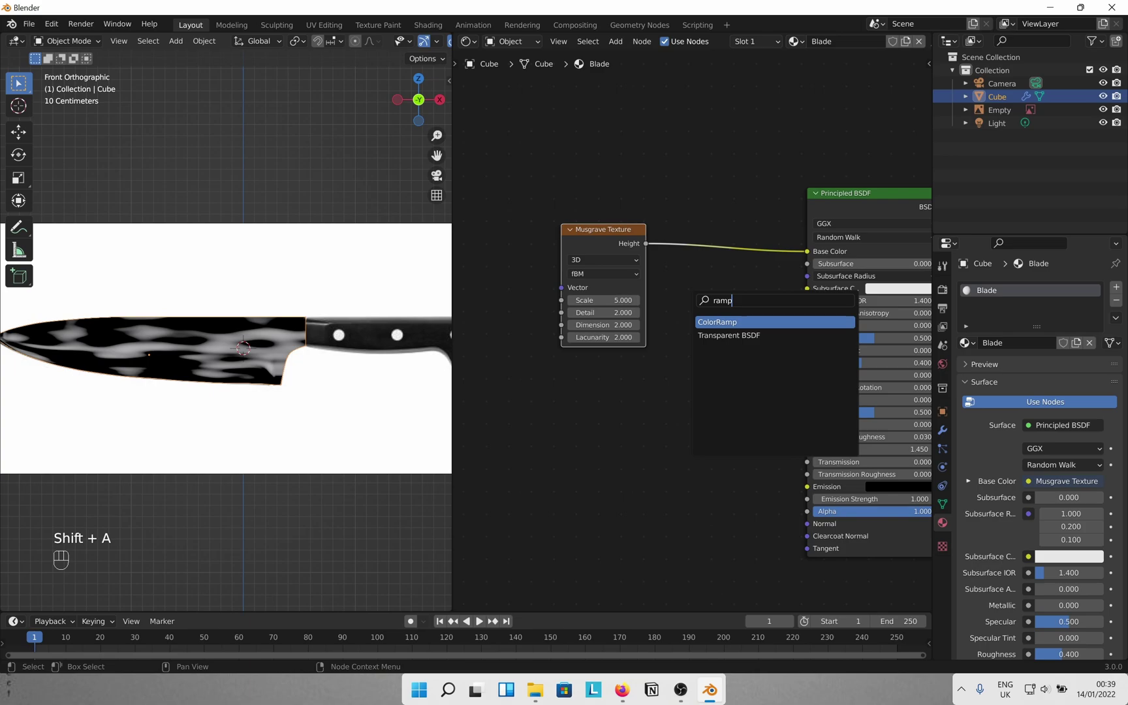
pyautogui.press('Return')
pyautogui.click(689, 262)
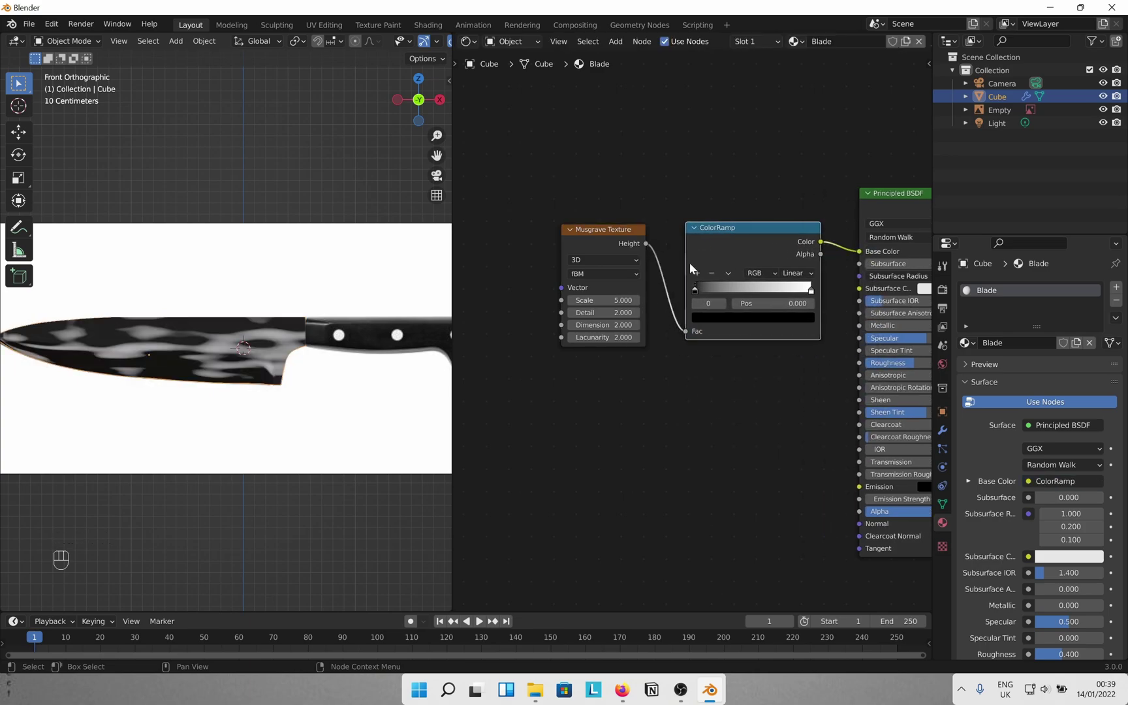
# - Add a Magic Texture node and connect its Fac output to the Musgrave Texture's Vector input
pyautogui.keyDown('shift'); pyautogui.hscroll(-5, 646, 408); pyautogui.keyUp('shift')
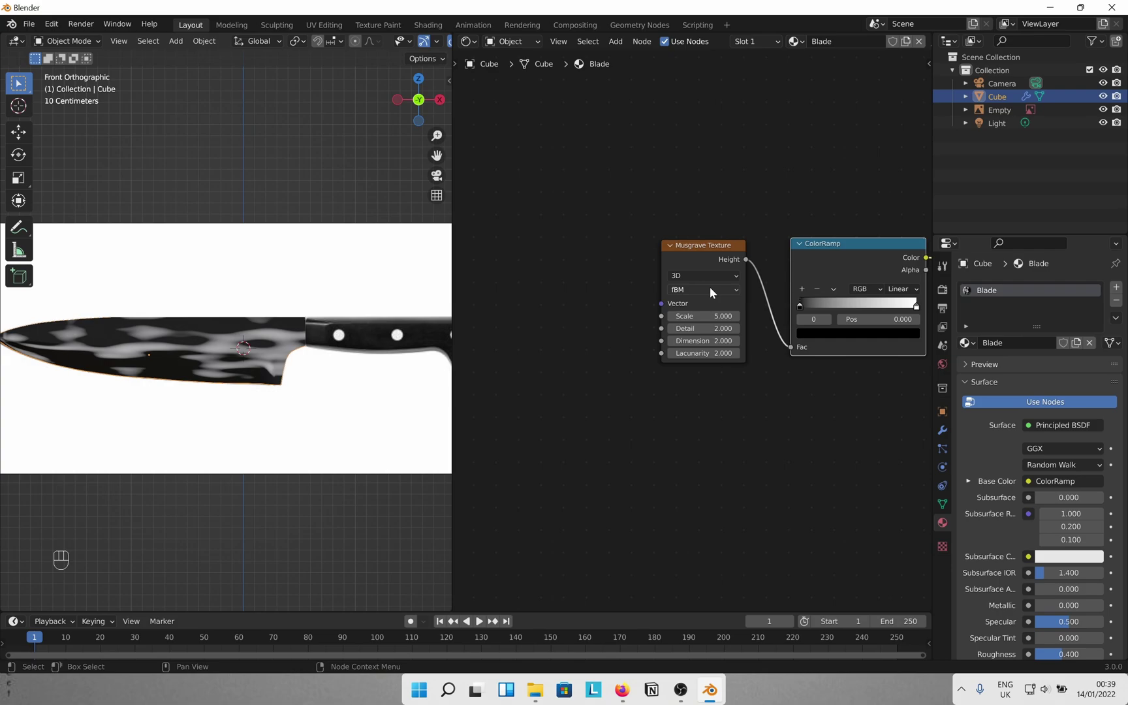
pyautogui.keyDown('shift'); pyautogui.hscroll(-3, 617, 431); pyautogui.keyUp('shift')
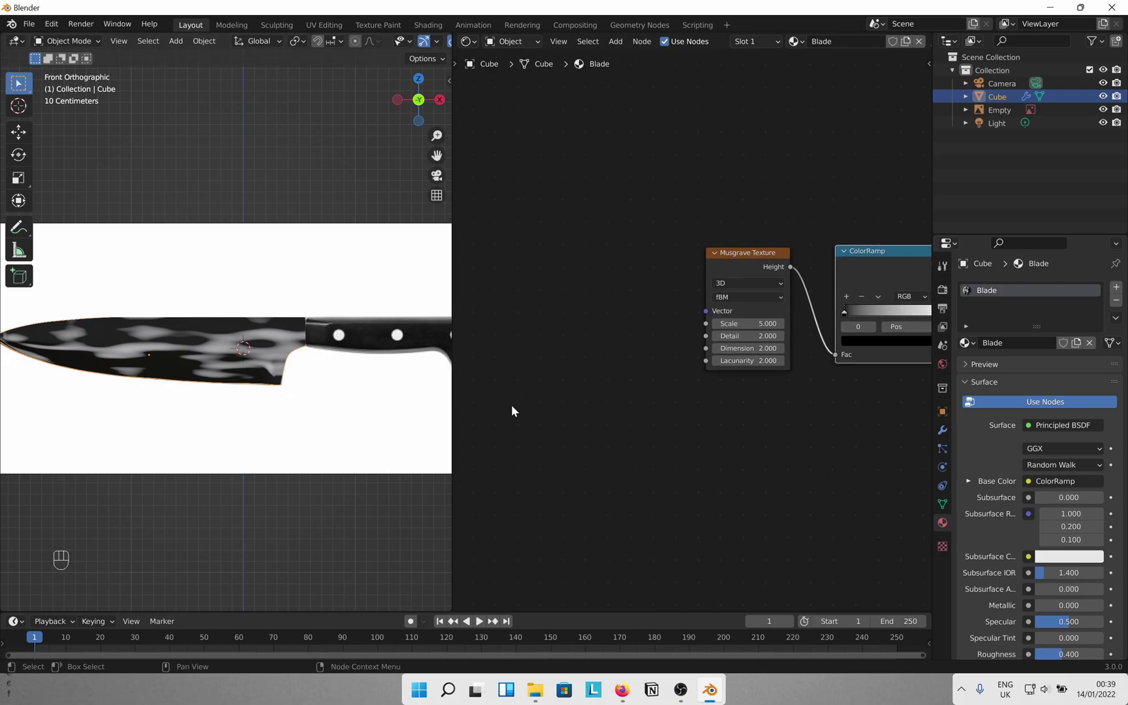
pyautogui.hotkey('shift', 'a')
pyautogui.click(600, 327)
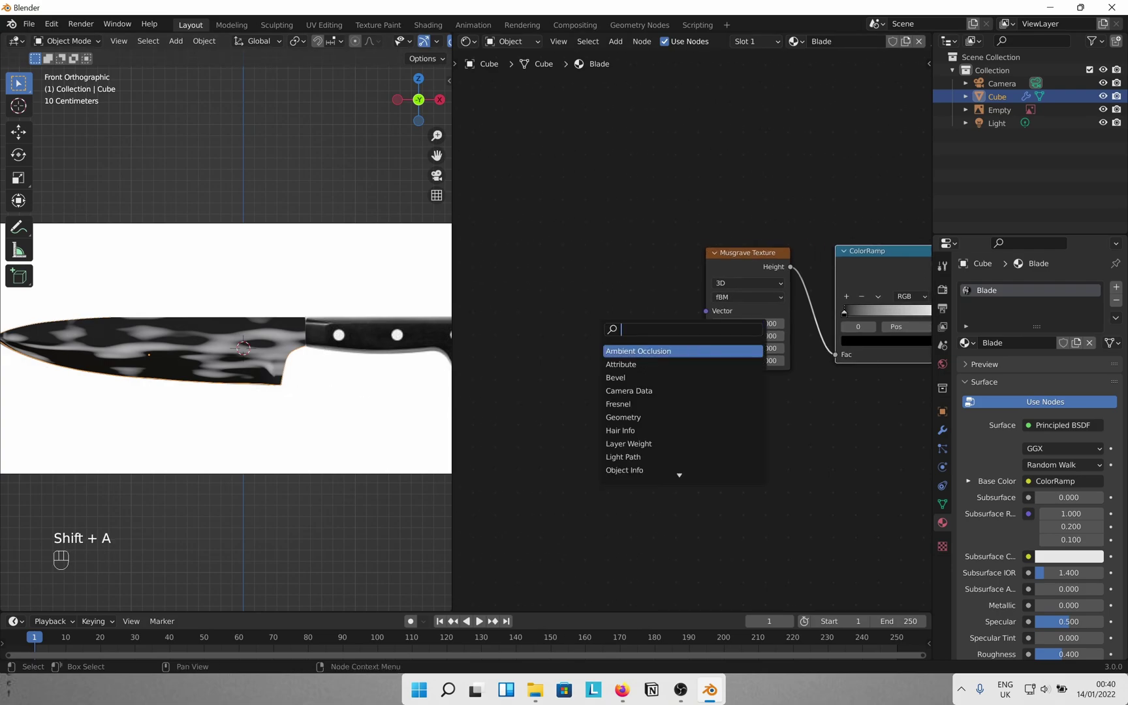
pyautogui.write('magi')
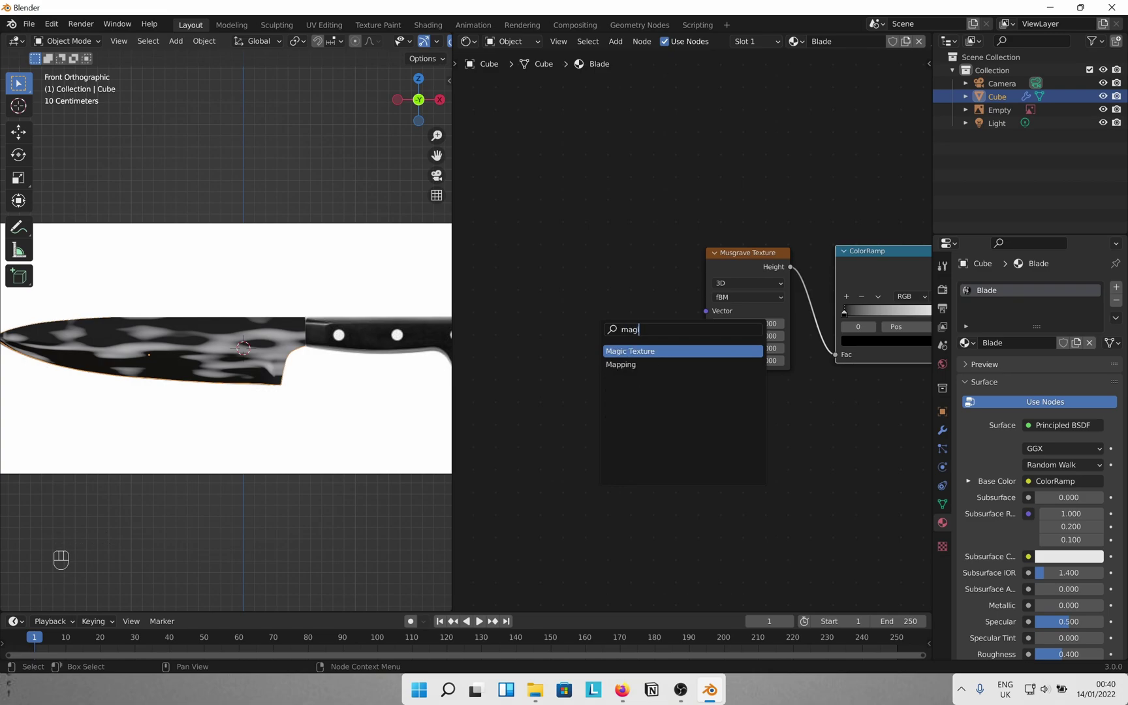
pyautogui.press('Return')
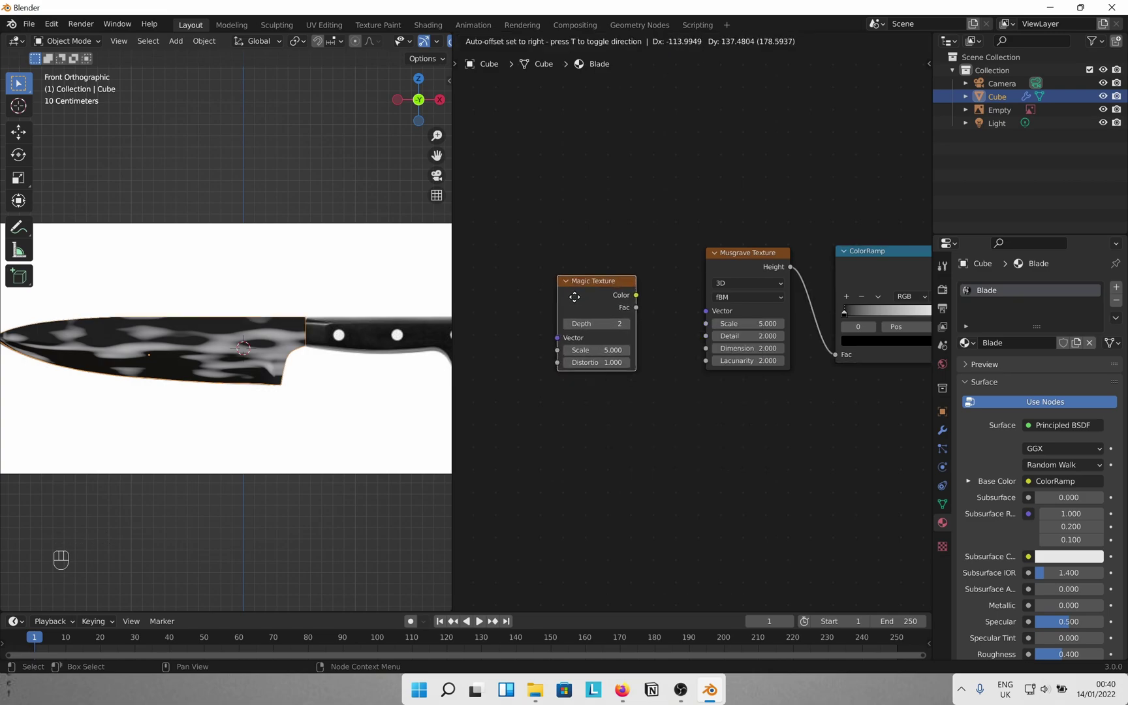
pyautogui.click(637, 302)
pyautogui.moveTo(637, 304); pyautogui.dragTo(704, 313)
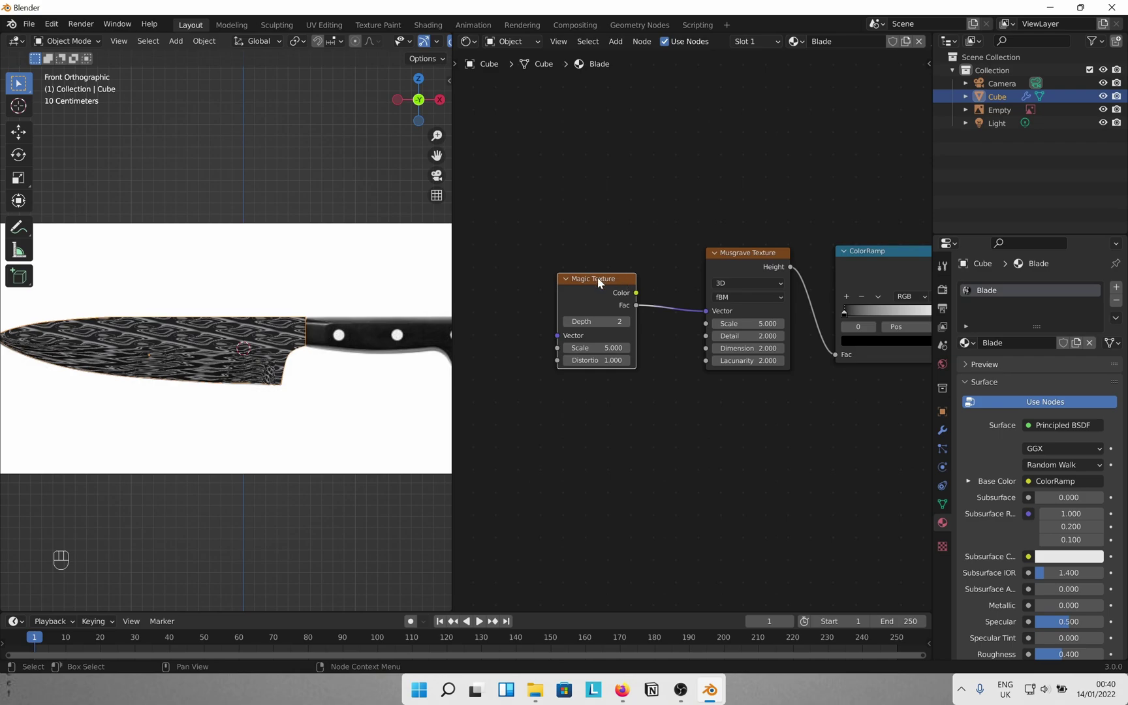
# - Add a Noise Texture with its Fac output driving the Magic Texture's Vector, and attach a texture mapping setup to it
pyautogui.moveTo(599, 282); pyautogui.dragTo(619, 282)
pyautogui.moveTo(504, 360); pyautogui.dragTo(564, 373, button='middle')
pyautogui.hotkey('shift', 'a')
pyautogui.write('noise')
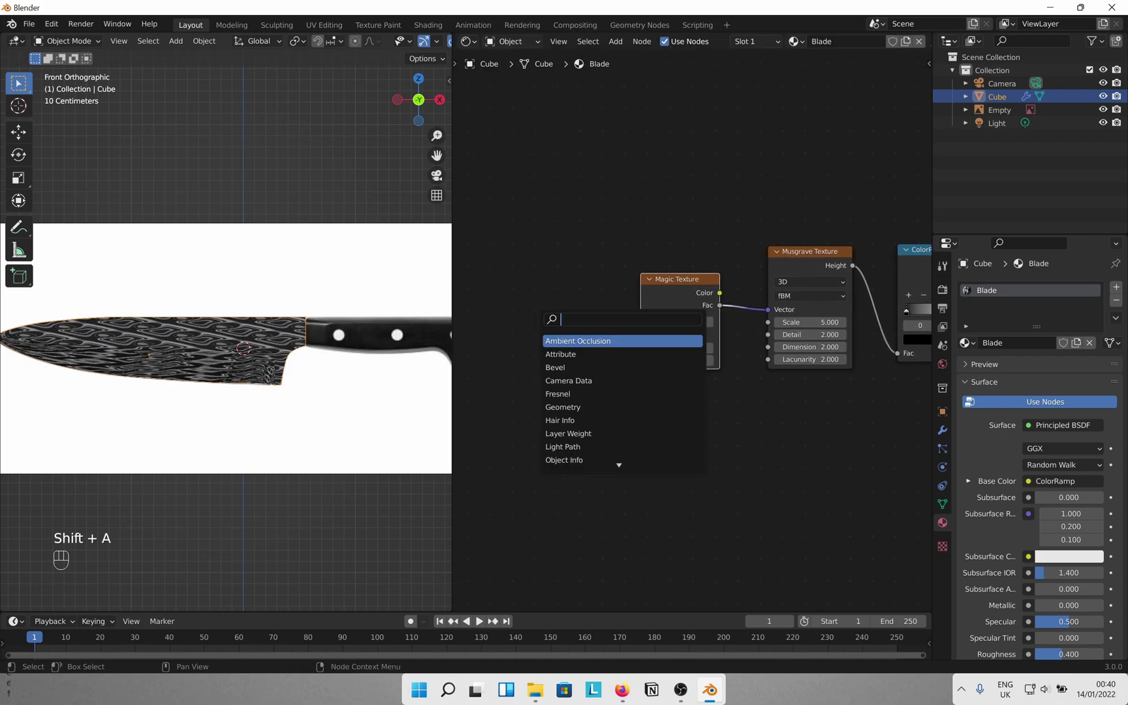
pyautogui.press('Down')
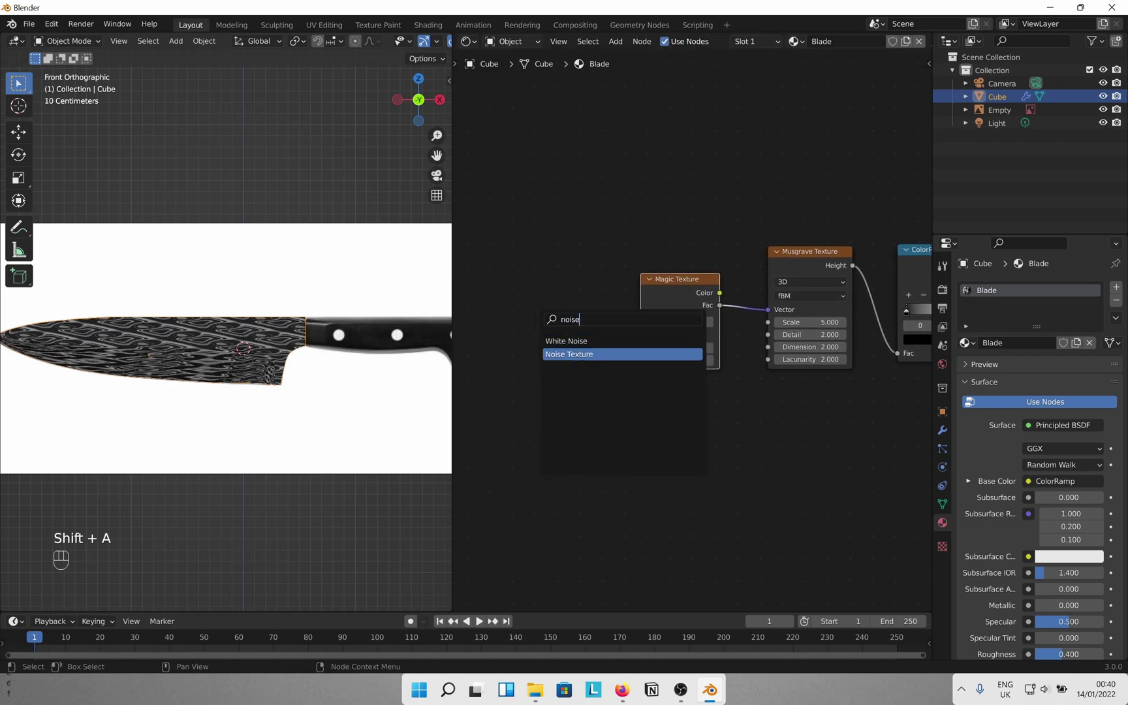
pyautogui.press('Return')
pyautogui.moveTo(580, 303); pyautogui.dragTo(641, 335)
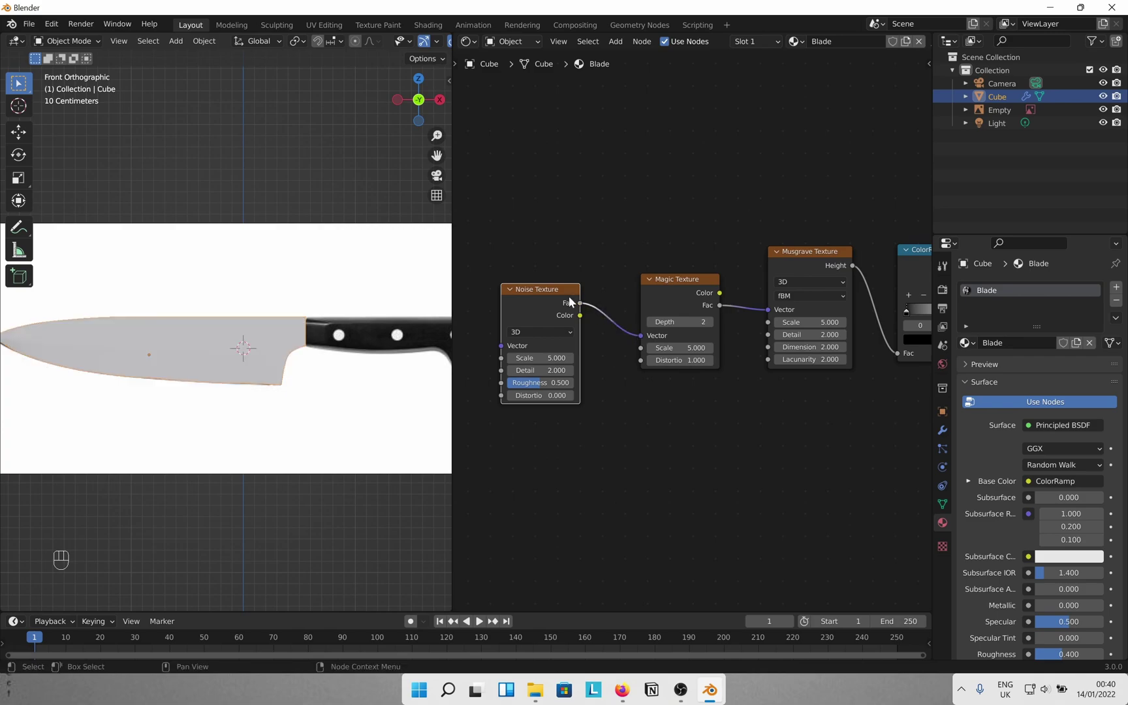
pyautogui.moveTo(547, 292); pyautogui.dragTo(558, 295)
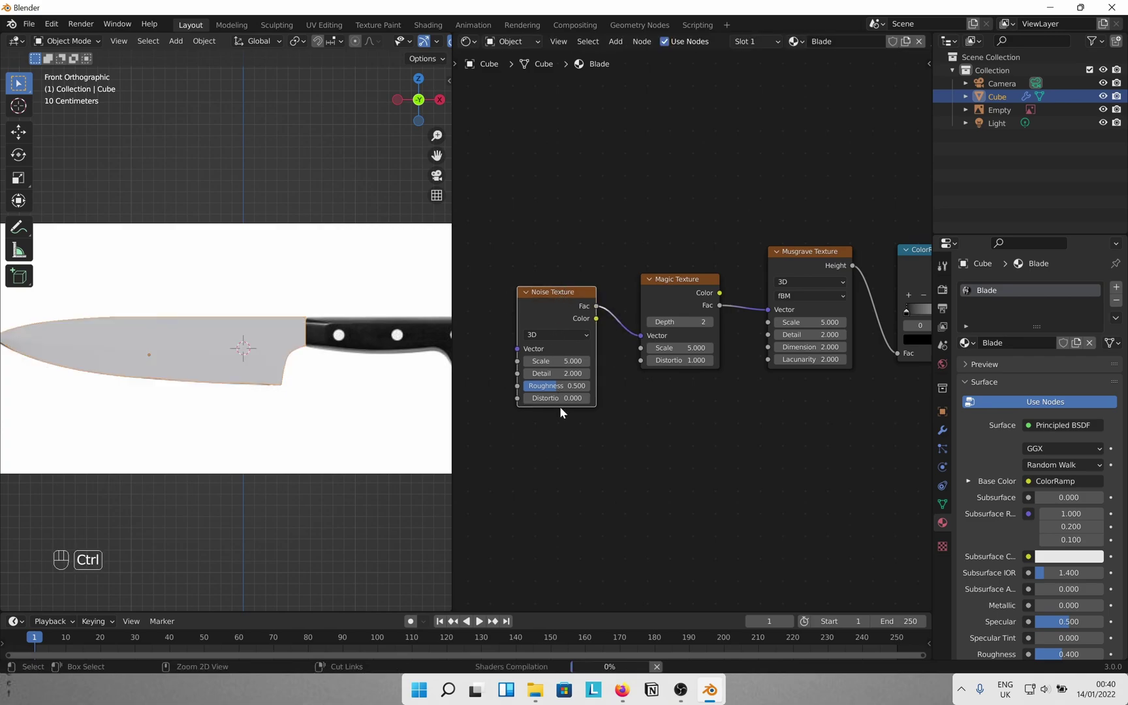
pyautogui.hotkey('ctrl', 't')
# - Set the Noise Texture's Roughness to 0.457
pyautogui.keyDown('shift'); pyautogui.moveTo(555, 493); pyautogui.dragTo(736, 474, button='middle'); pyautogui.keyUp('shift')
pyautogui.scroll(3, 568, 479)
pyautogui.keyDown('shift'); pyautogui.moveTo(567, 479); pyautogui.dragTo(728, 449, button='middle'); pyautogui.keyUp('shift')
pyautogui.scroll(4, 722, 479)
pyautogui.keyDown('shift'); pyautogui.moveTo(652, 368); pyautogui.dragTo(628, 368); pyautogui.keyUp('shift')
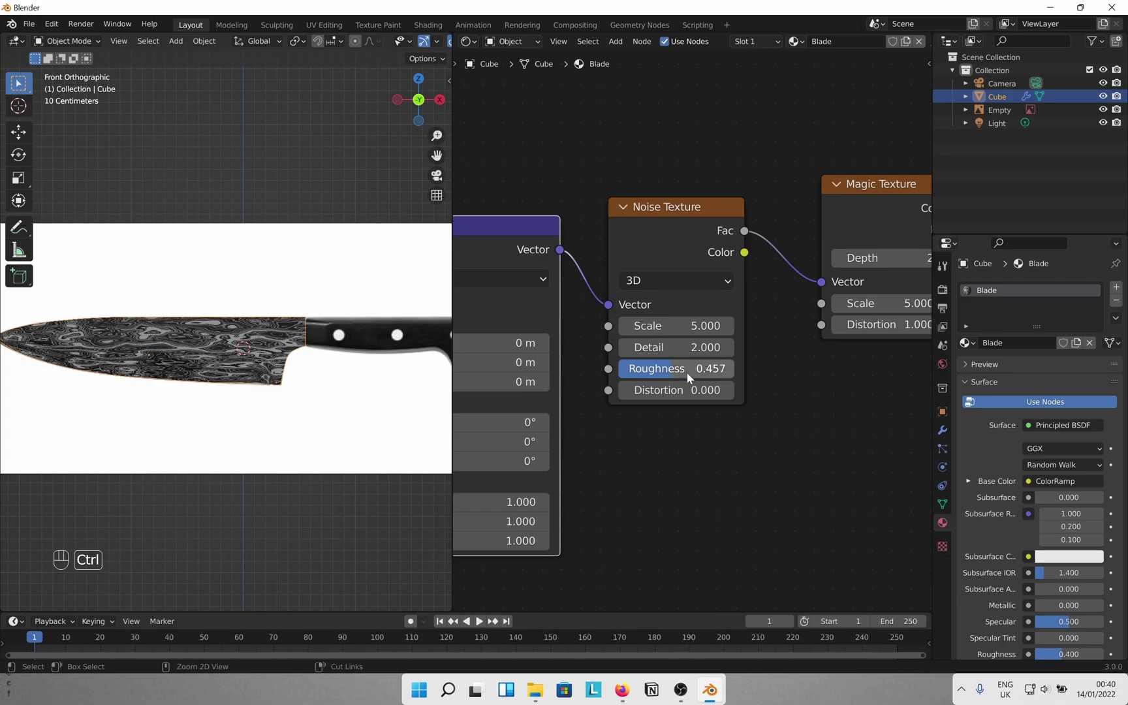
# - Set the Noise Texture's Scale to 10, judging the pattern on the blade
pyautogui.scroll(3, 196, 401)
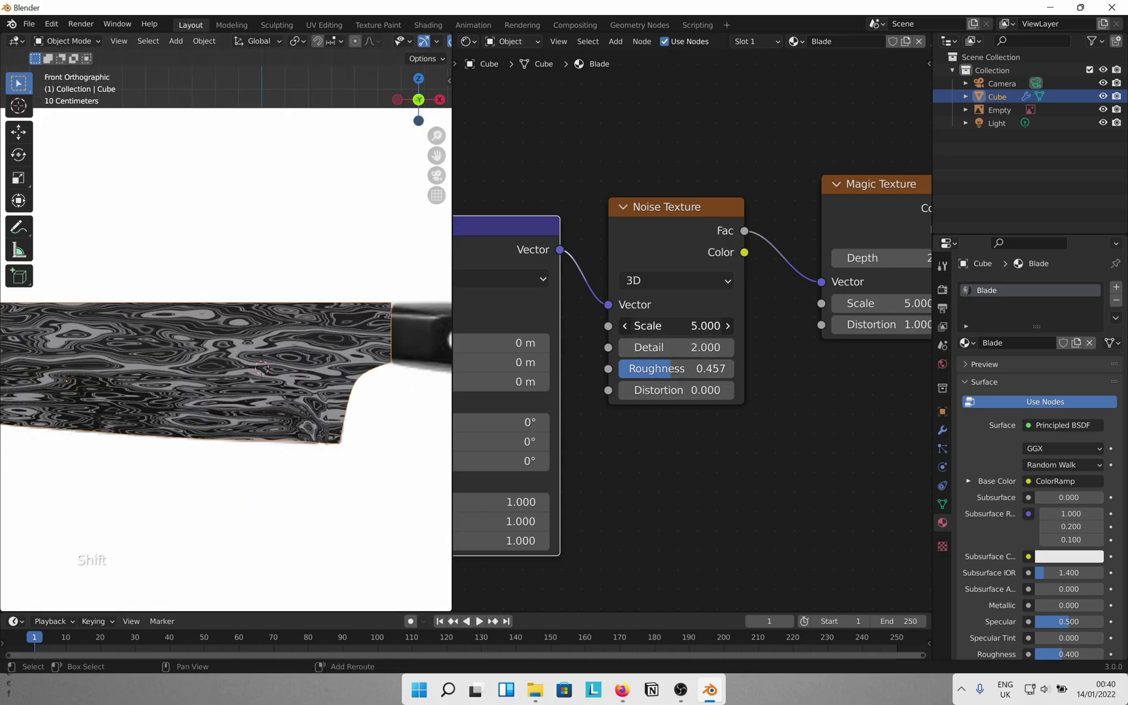
pyautogui.moveTo(675, 325)
pyautogui.keyDown('shift'); pyautogui.mouseDown()
pyautogui.moveTo(714, 325)
pyautogui.moveTo(685, 326)
pyautogui.mouseUp(); pyautogui.keyUp('shift')
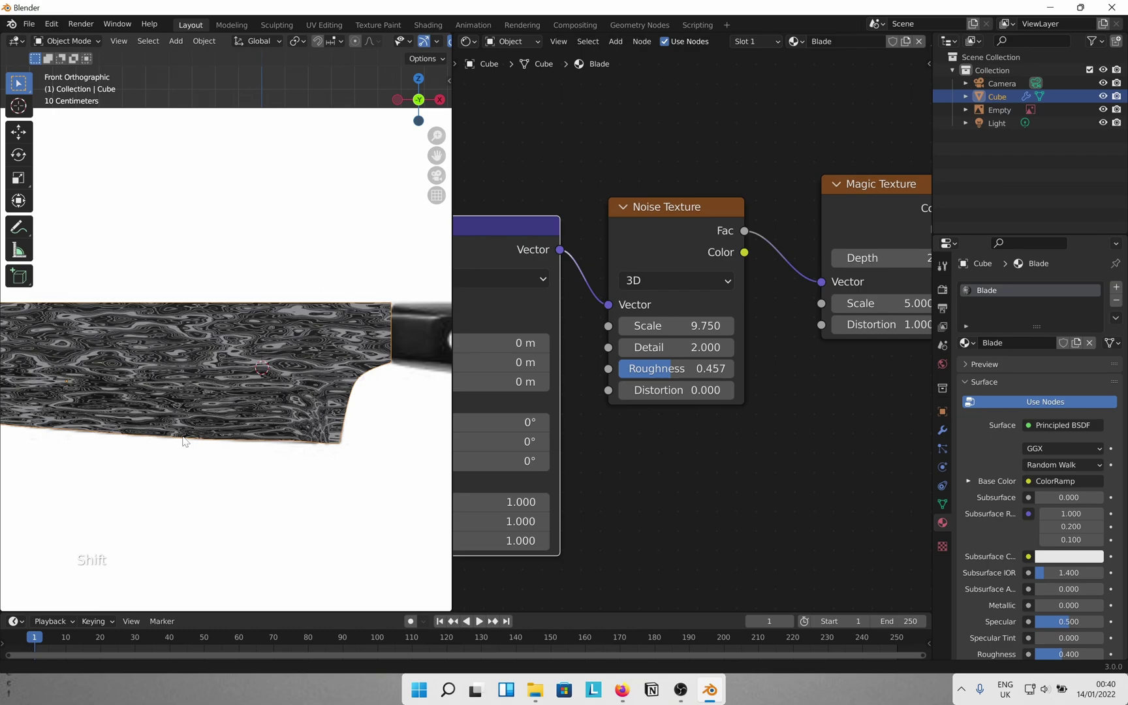
pyautogui.scroll(-3, 307, 432)
pyautogui.scroll(2, 357, 421)
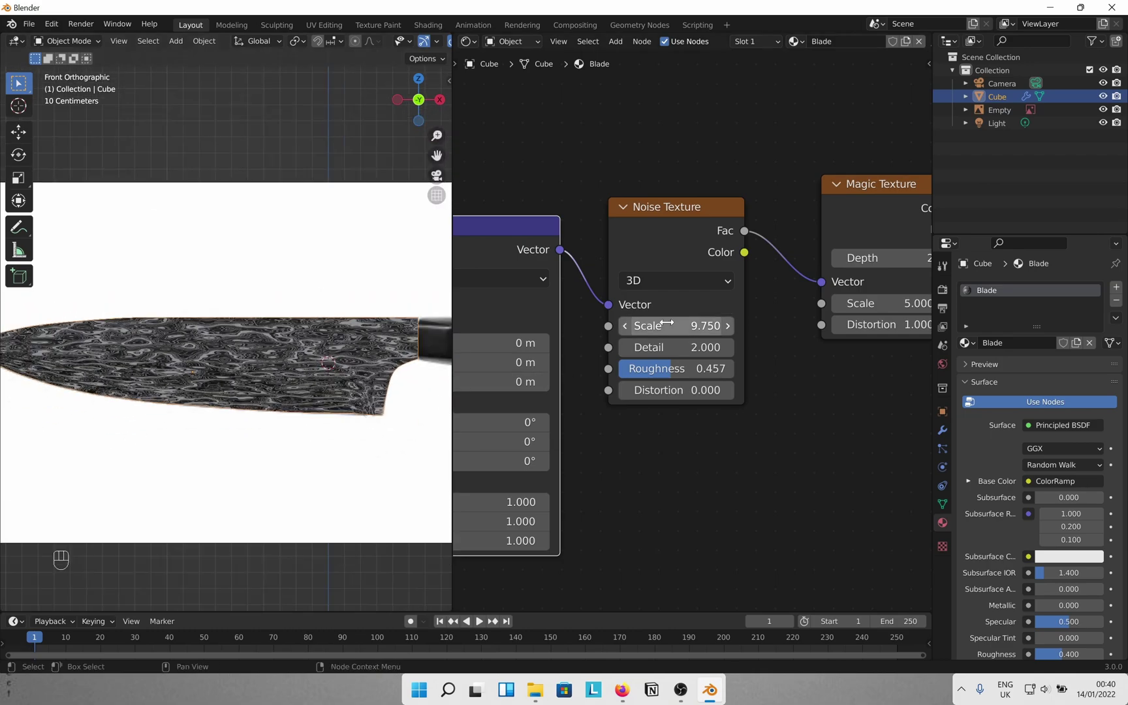
pyautogui.doubleClick(672, 326)
pyautogui.write('10')
pyautogui.press('Return')
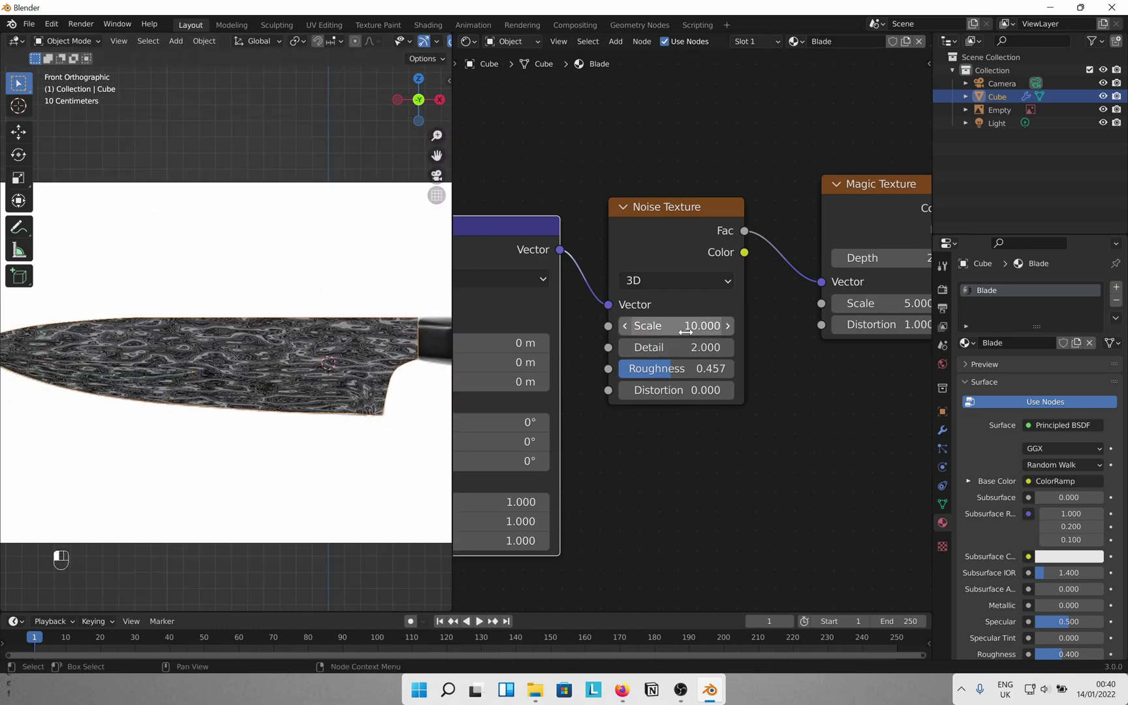
# - Set the Noise Texture's Detail to 1 and its Roughness to 0.540, and check the pattern on the whole blade
pyautogui.moveTo(676, 347)
pyautogui.mouseDown()
pyautogui.moveTo(913, 347)
pyautogui.moveTo(587, 347)
pyautogui.moveTo(750, 347)
pyautogui.moveTo(639, 347)
pyautogui.moveTo(665, 347)
pyautogui.mouseUp()
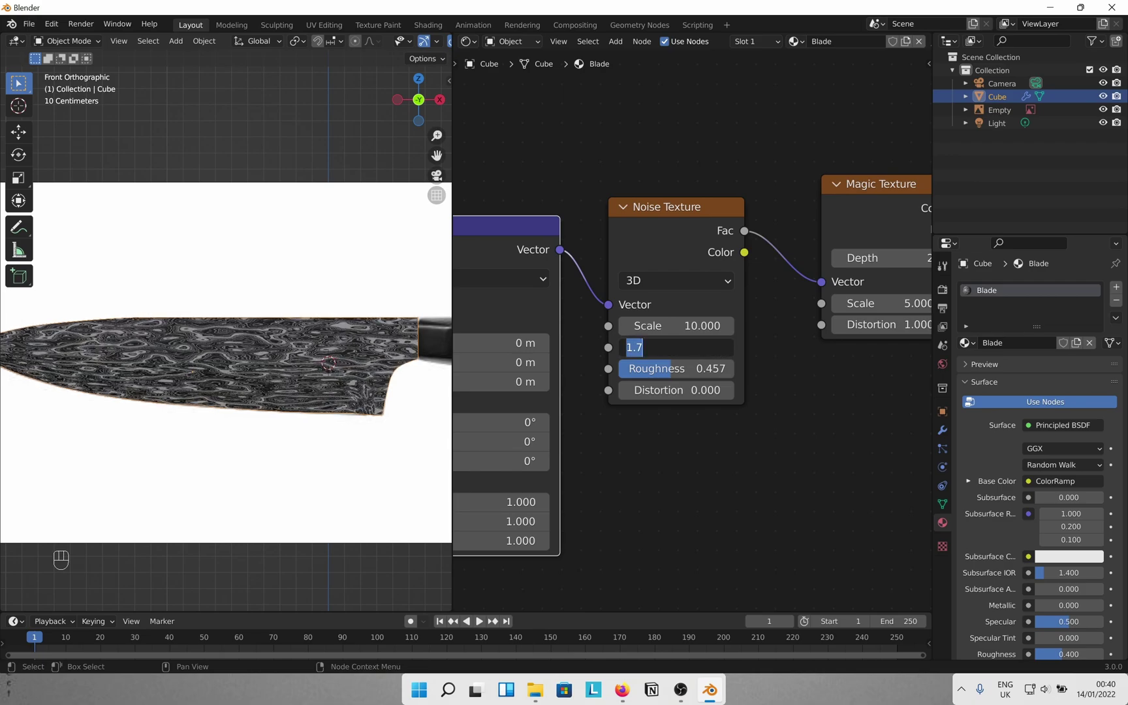
pyautogui.press('BackSpace')
pyautogui.press('Return')
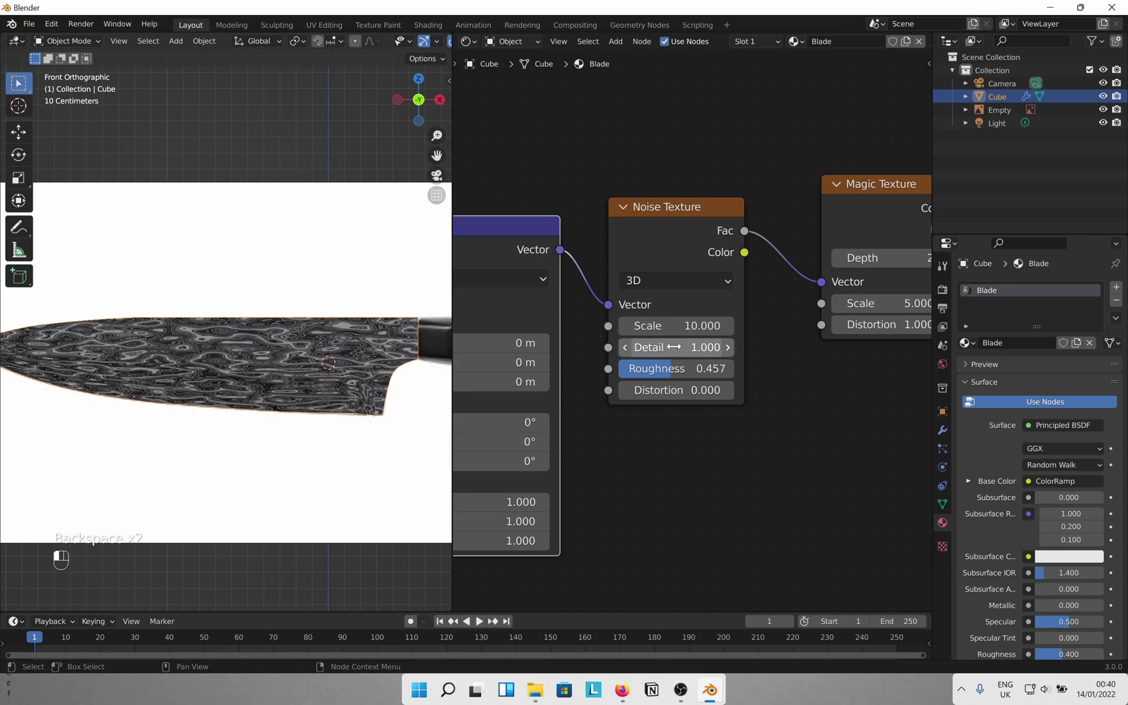
pyautogui.moveTo(666, 368)
pyautogui.keyDown('shift'); pyautogui.mouseDown()
pyautogui.moveTo(725, 369)
pyautogui.moveTo(618, 369)
pyautogui.moveTo(677, 369)
pyautogui.mouseUp(); pyautogui.keyUp('shift')
pyautogui.scroll(-2, 147, 390)
pyautogui.scroll(4, 154, 385)
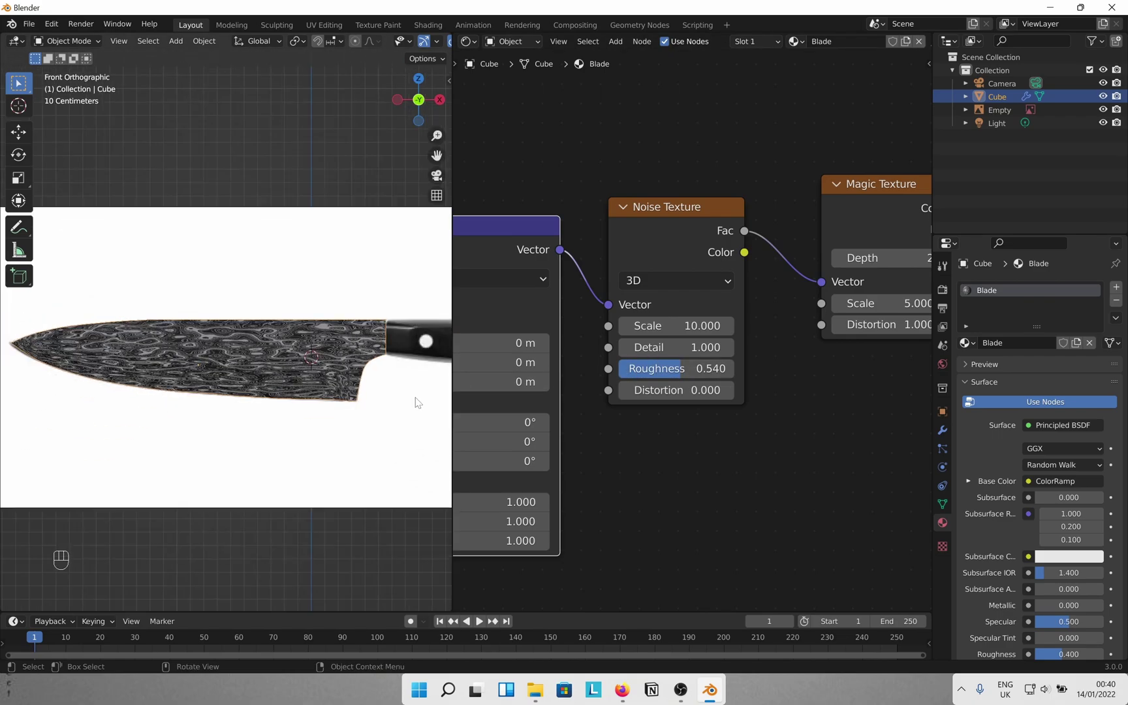
# - Set the Principled BSDF's Metallic to 1 and its Roughness to 0.1
pyautogui.keyDown('shift'); pyautogui.moveTo(829, 399); pyautogui.dragTo(639, 422, button='middle'); pyautogui.keyUp('shift')
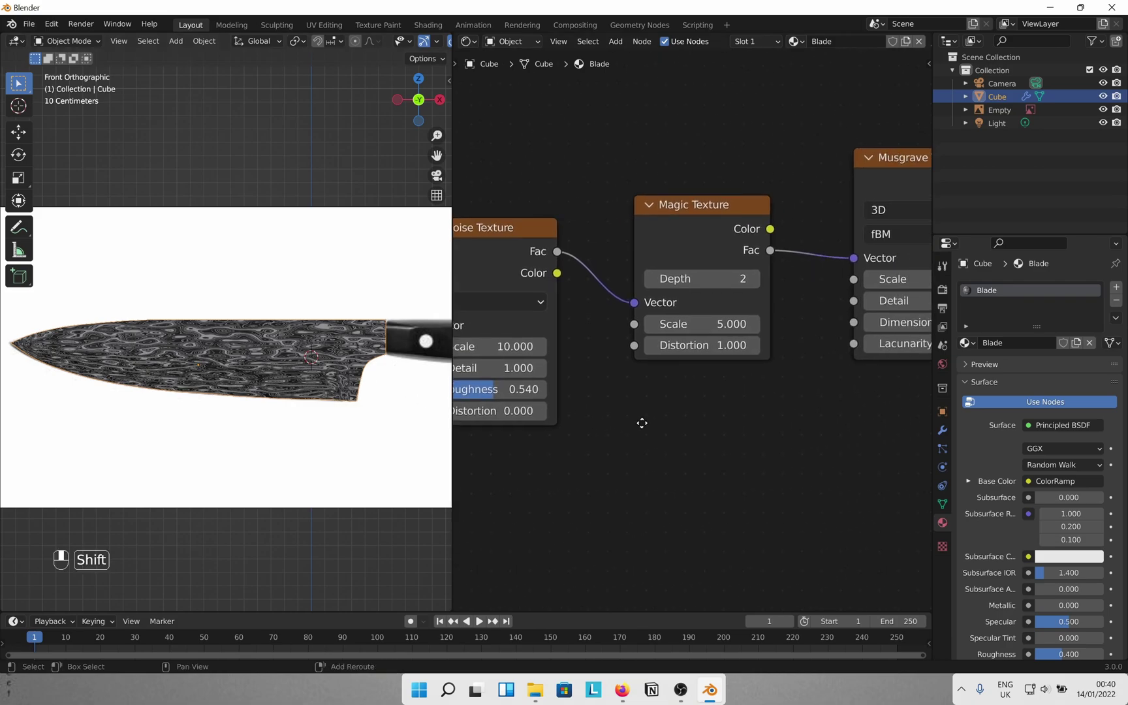
pyautogui.scroll(-2, 717, 415)
pyautogui.keyDown('shift'); pyautogui.moveTo(749, 416); pyautogui.dragTo(549, 433, button='middle'); pyautogui.keyUp('shift')
pyautogui.scroll(3, 712, 373)
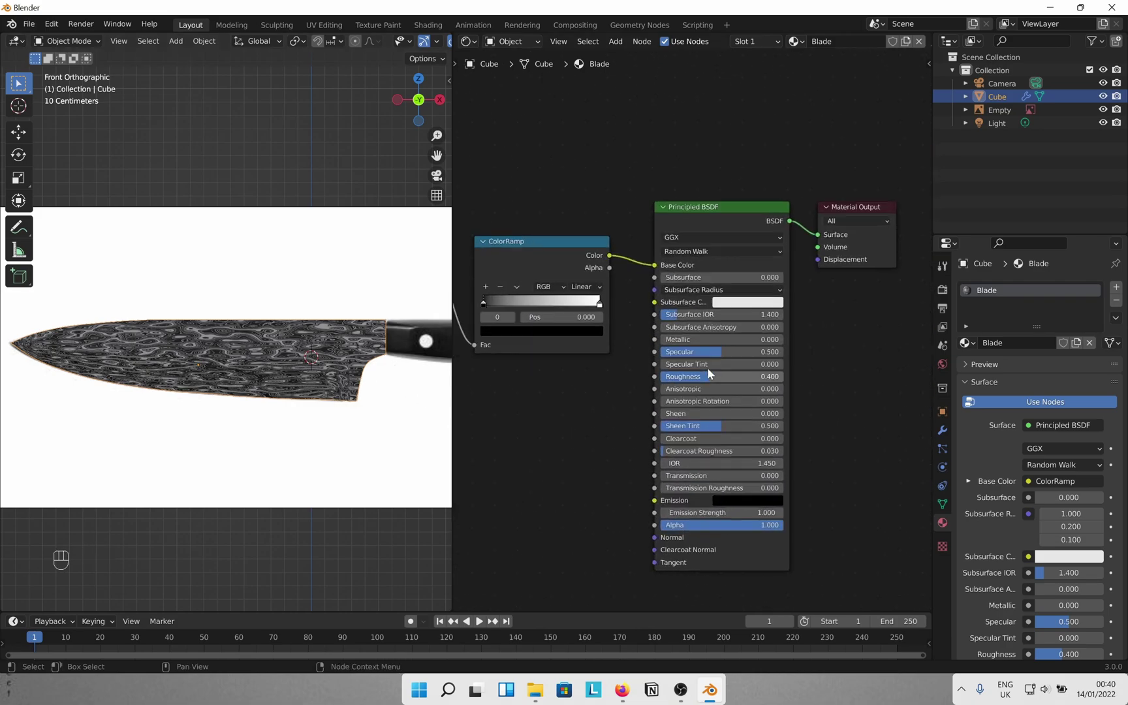
pyautogui.moveTo(676, 350); pyautogui.dragTo(809, 346)
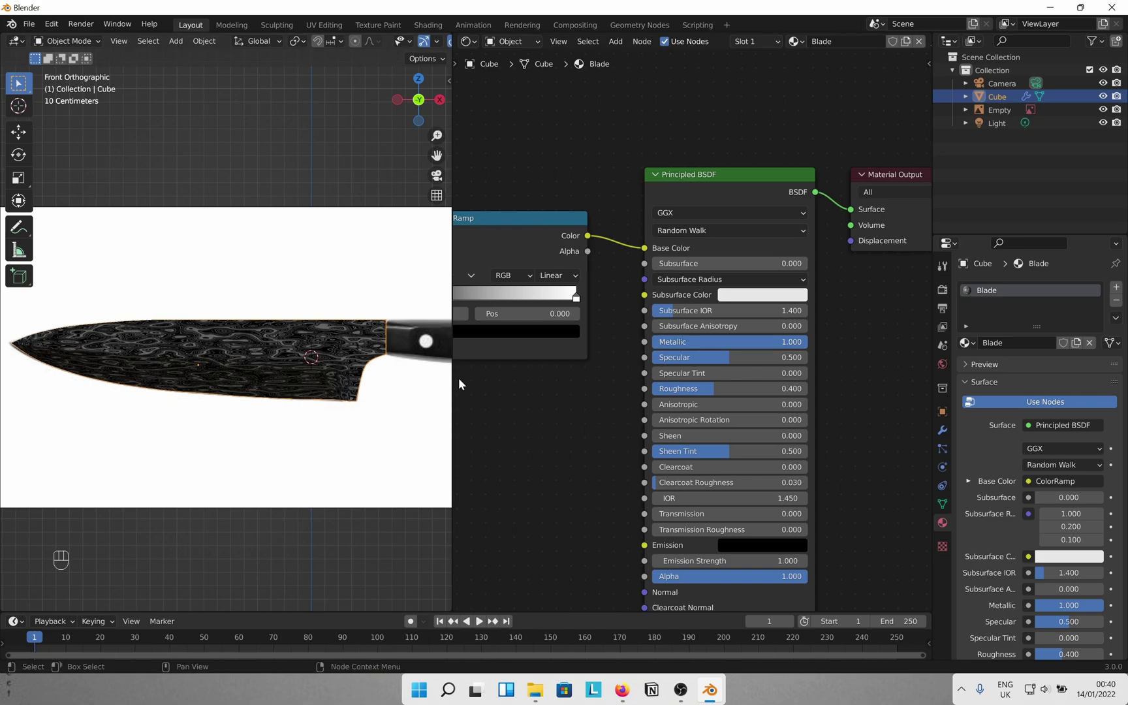
pyautogui.click(713, 389)
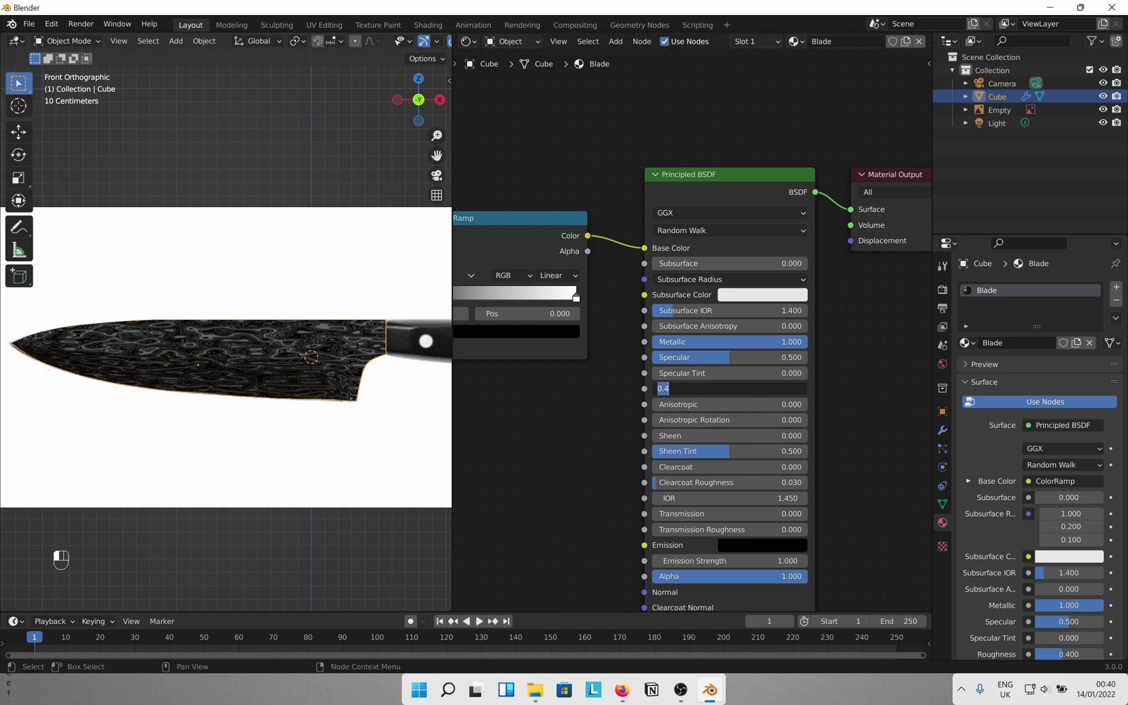
pyautogui.write('0.1')
pyautogui.press('Return')
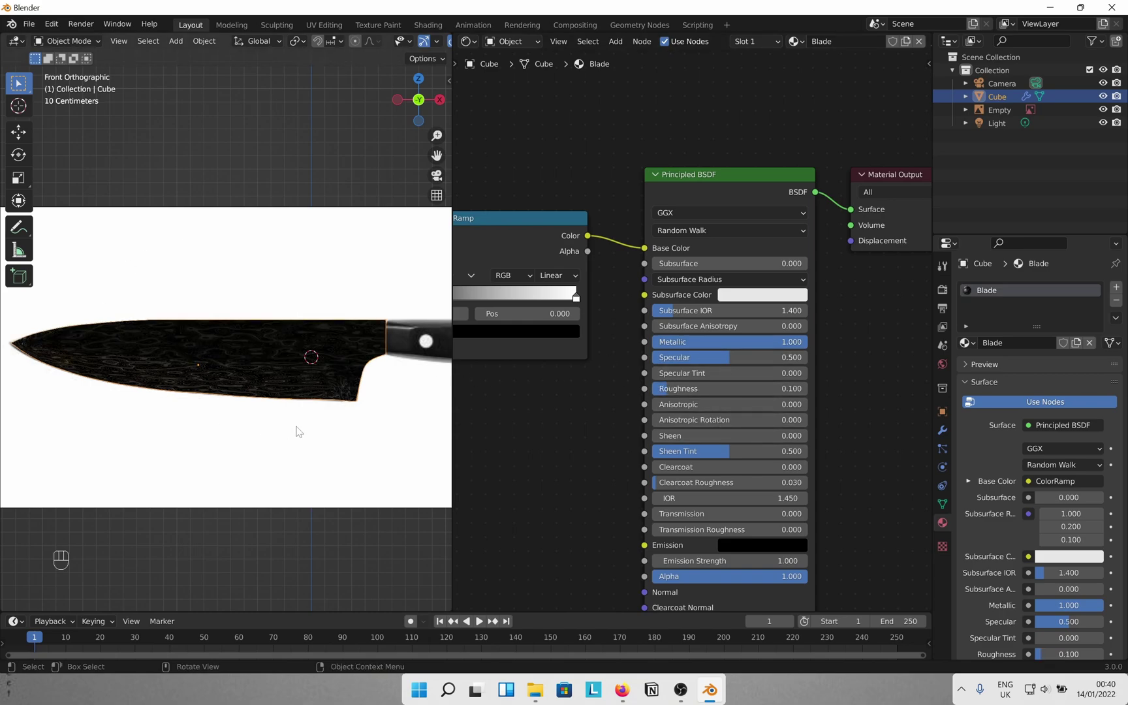
# - Check the blade's reflections at an angle, return to the front view and merge the Shader Editor area back into the 3D viewport
pyautogui.moveTo(294, 431)
pyautogui.mouseDown(button='middle')
pyautogui.moveTo(337, 350)
pyautogui.moveTo(269, 394)
pyautogui.moveTo(341, 354)
pyautogui.mouseUp(button='middle')
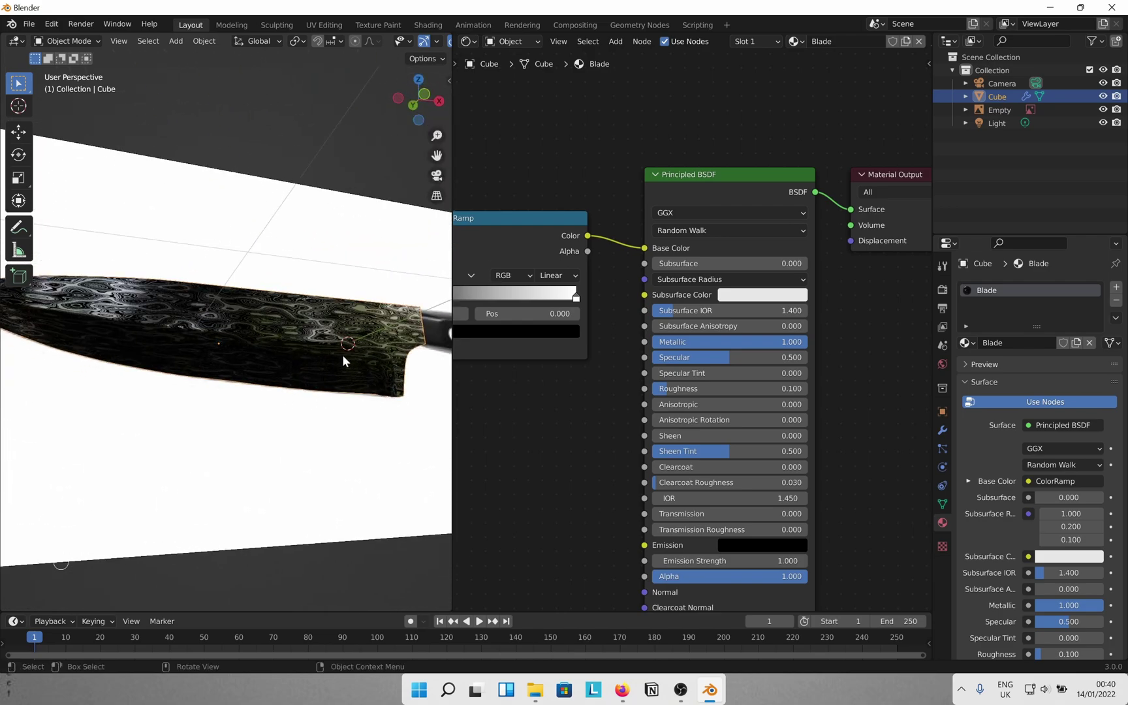
pyautogui.click(422, 96)
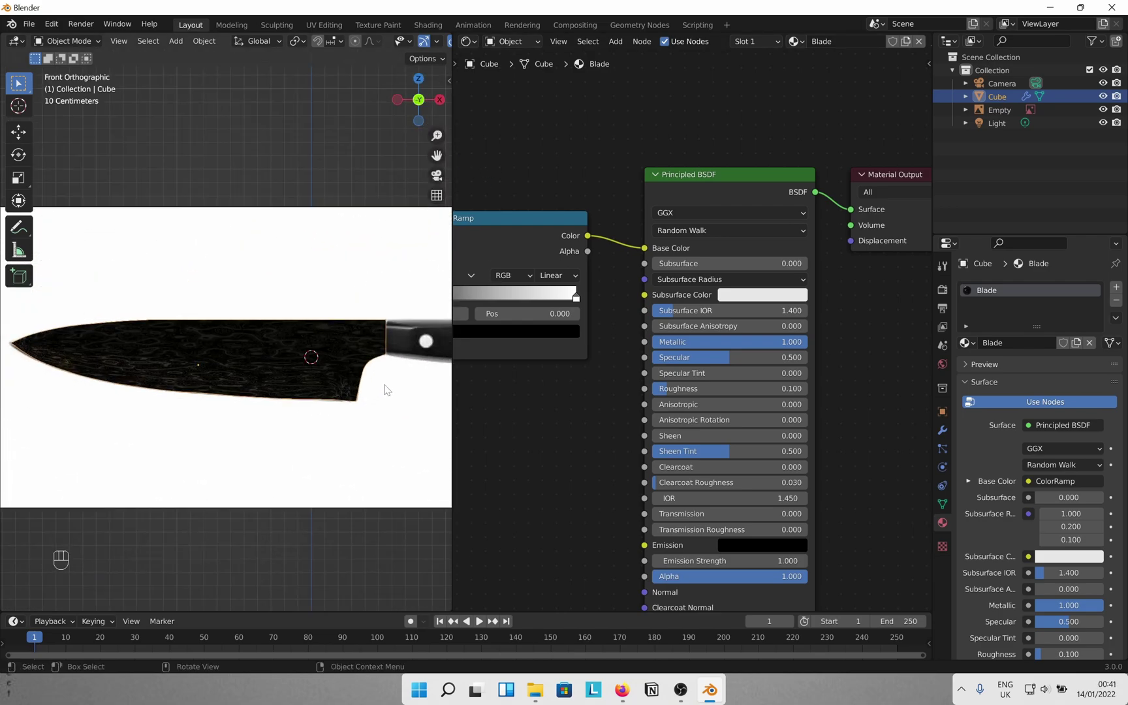
pyautogui.keyDown('shift'); pyautogui.moveTo(366, 420); pyautogui.dragTo(220, 424, button='middle'); pyautogui.keyUp('shift')
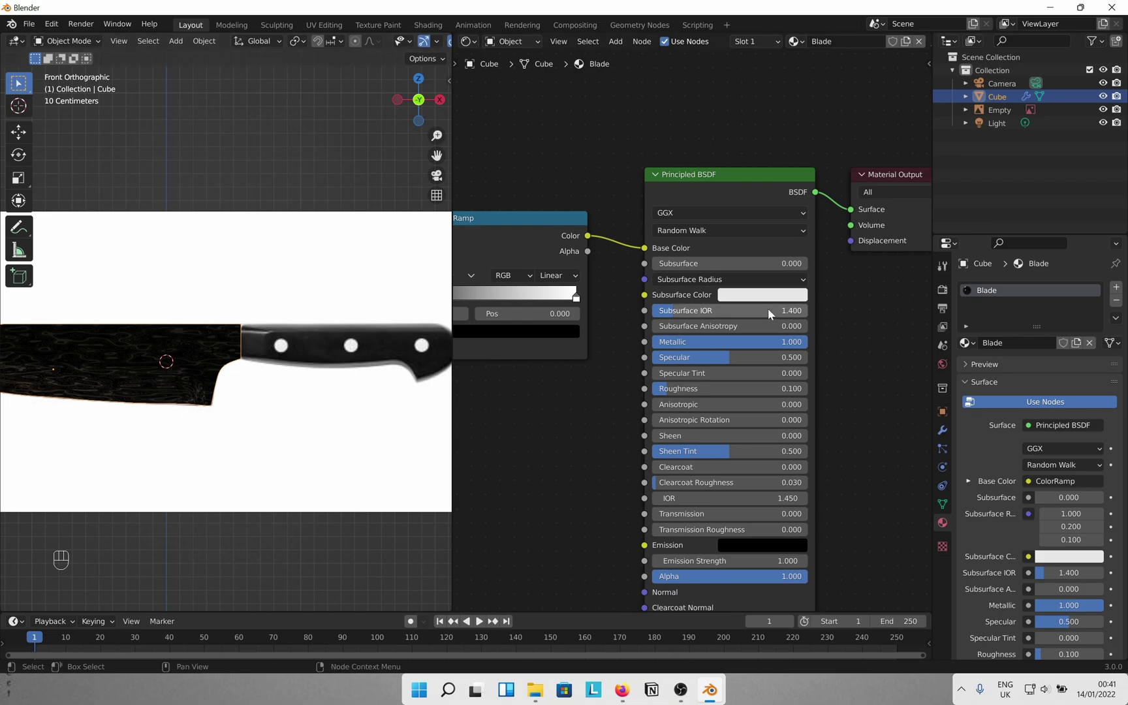
pyautogui.moveTo(448, 32); pyautogui.dragTo(675, 362)
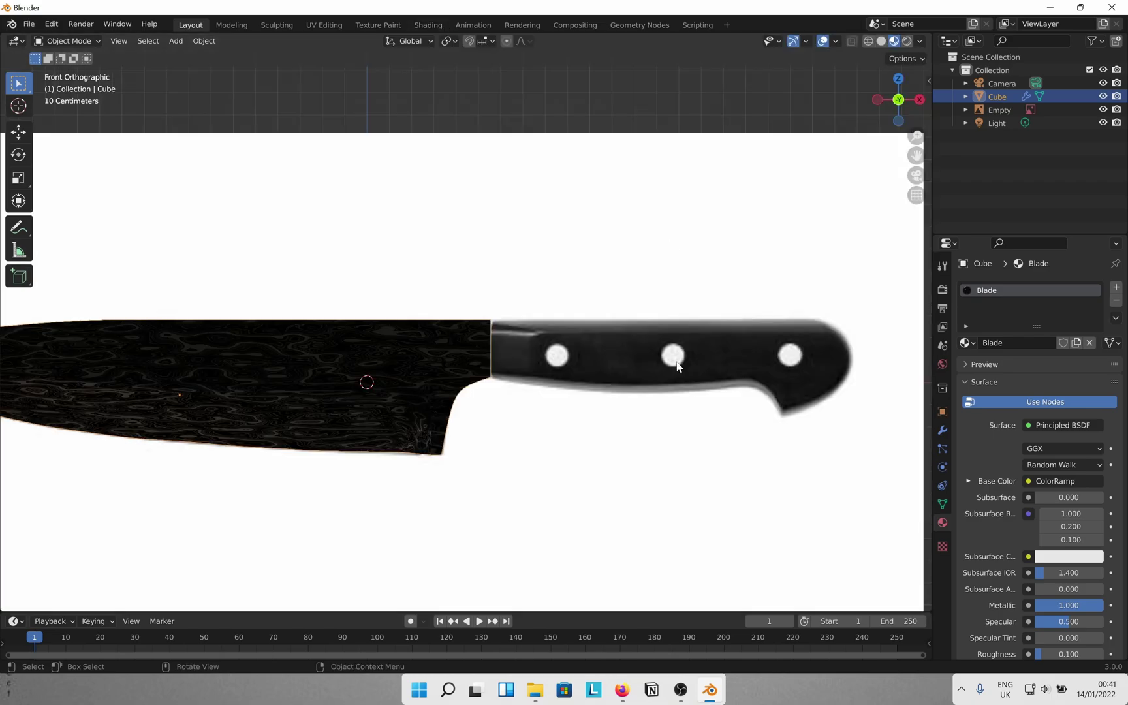
# - Add a 2 m cube and move it about 1.35 m along X and 0.12 m up over the reference handle
pyautogui.scroll(-3, 674, 369)
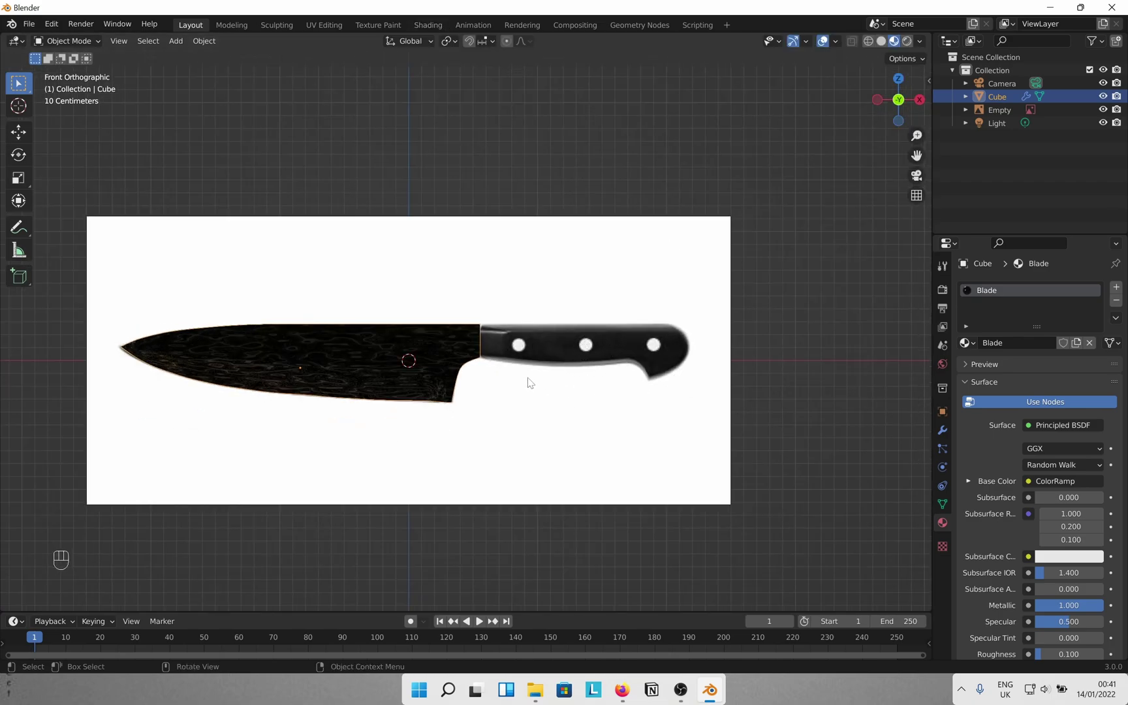
pyautogui.hotkey('shift', 'a')
pyautogui.click(586, 392)
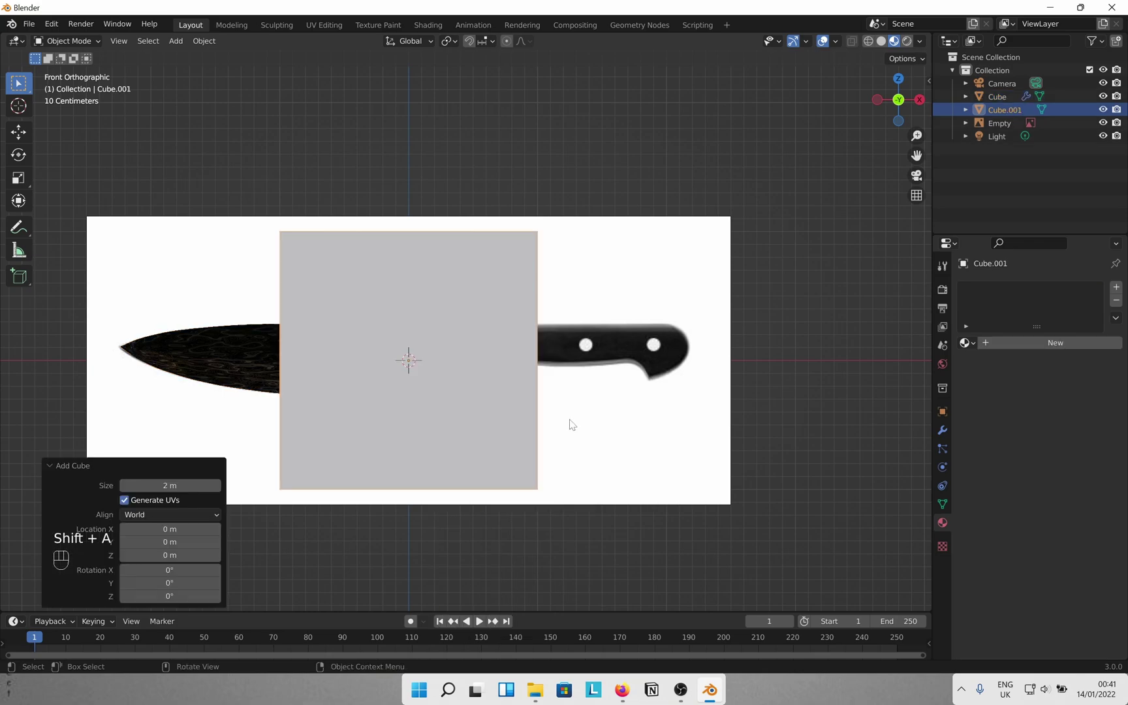
pyautogui.press('g')
pyautogui.click(742, 412)
# - Scale the cube by 0.27 along Z and then by about 0.765 overall to approximate the handle's size
pyautogui.press('s')
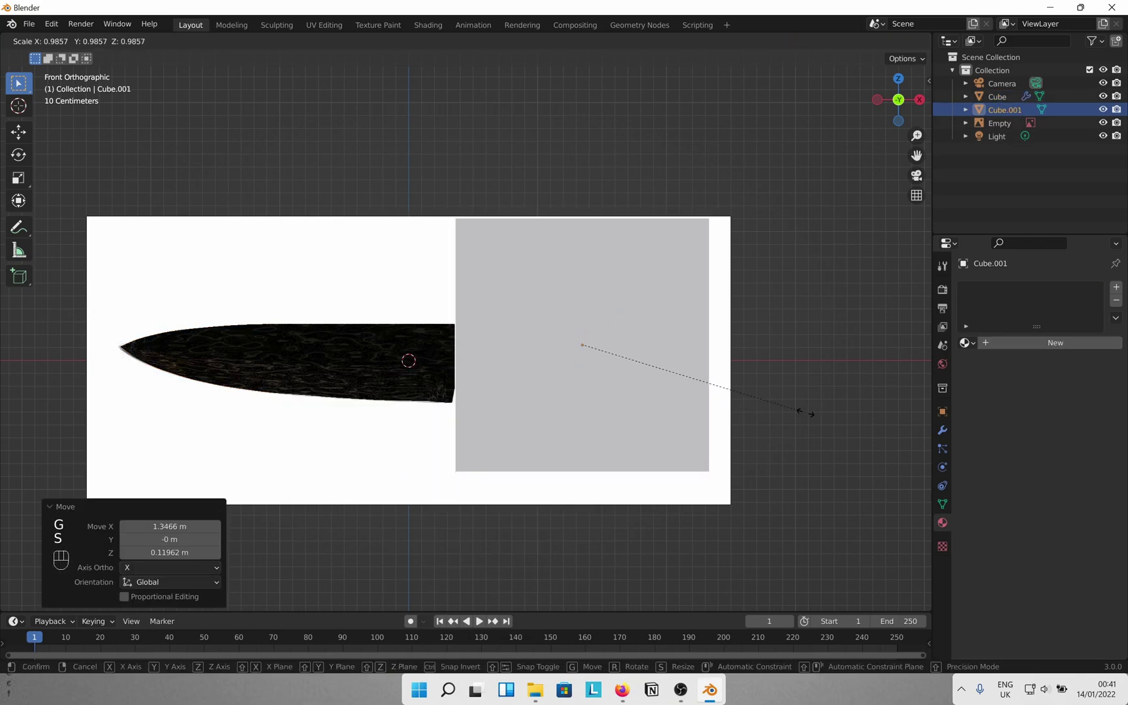
pyautogui.rightClick(844, 425)
pyautogui.press('s')
pyautogui.press('z')
pyautogui.click(822, 369)
pyautogui.press('s')
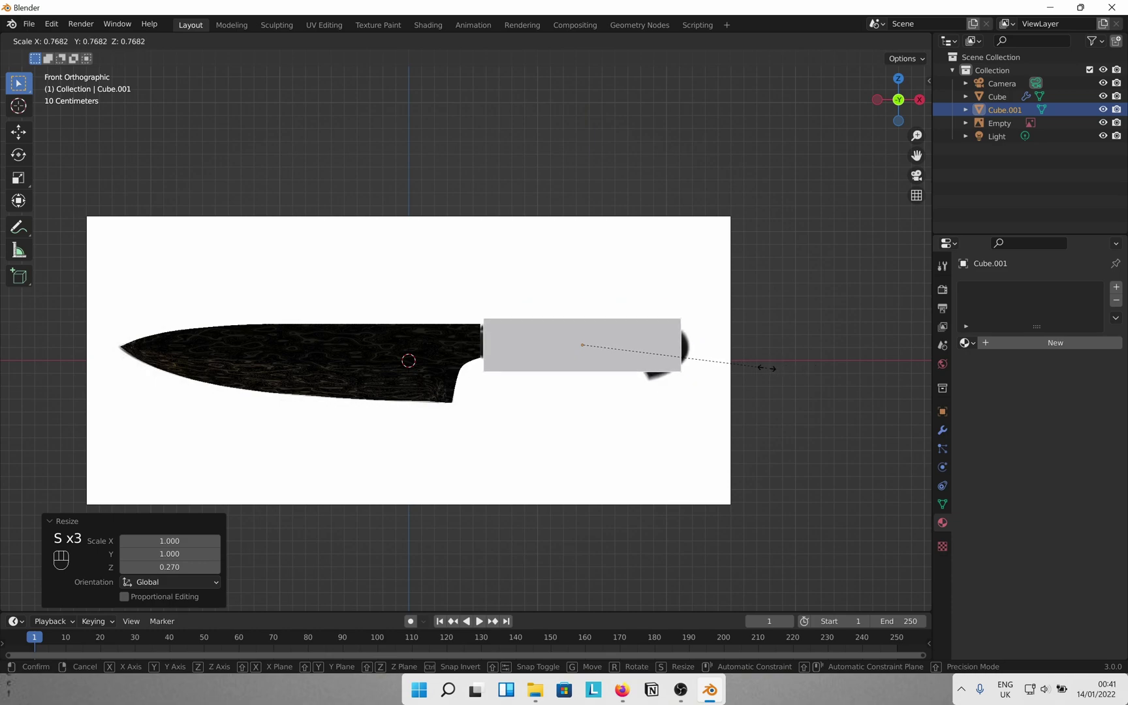
pyautogui.click(765, 369)
# - Show the scene in wireframe with X-Ray and lower the cube about 0.038 m along Z over the reference handle
pyautogui.hotkey('alt', 'z')
pyautogui.click(867, 41)
pyautogui.scroll(5, 865, 52)
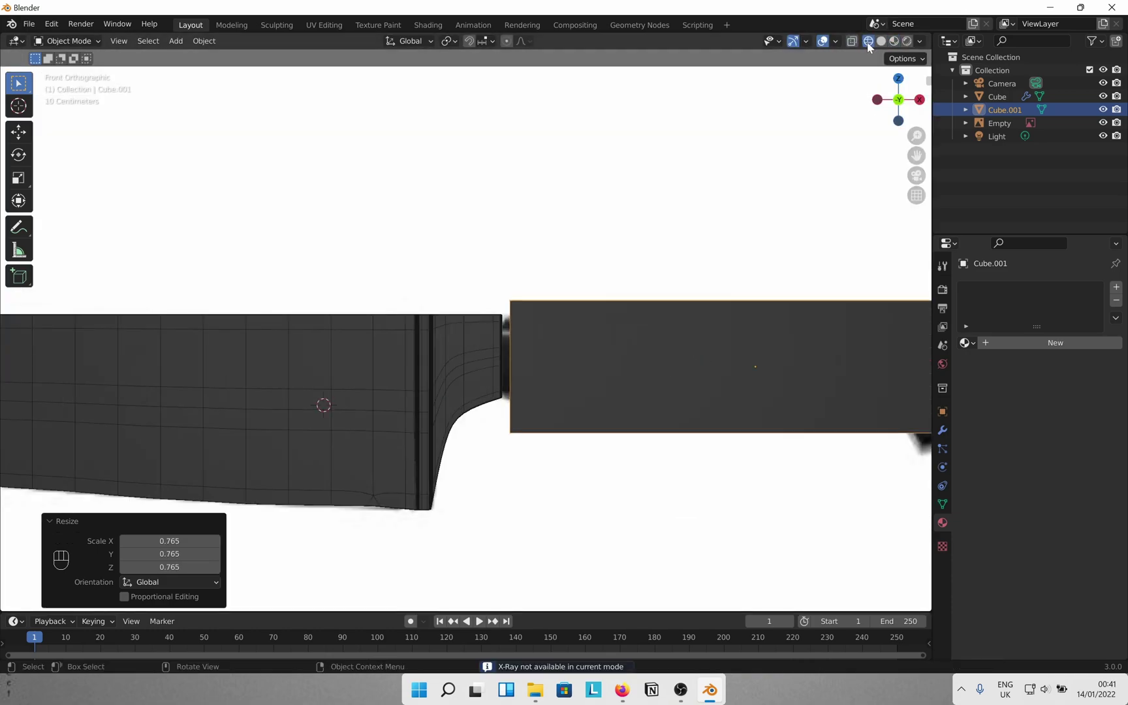
pyautogui.hotkey('alt', 'z')
pyautogui.scroll(-5, 743, 356)
pyautogui.press('g')
pyautogui.press('z')
pyautogui.click(738, 358)
pyautogui.scroll(3, 738, 358)
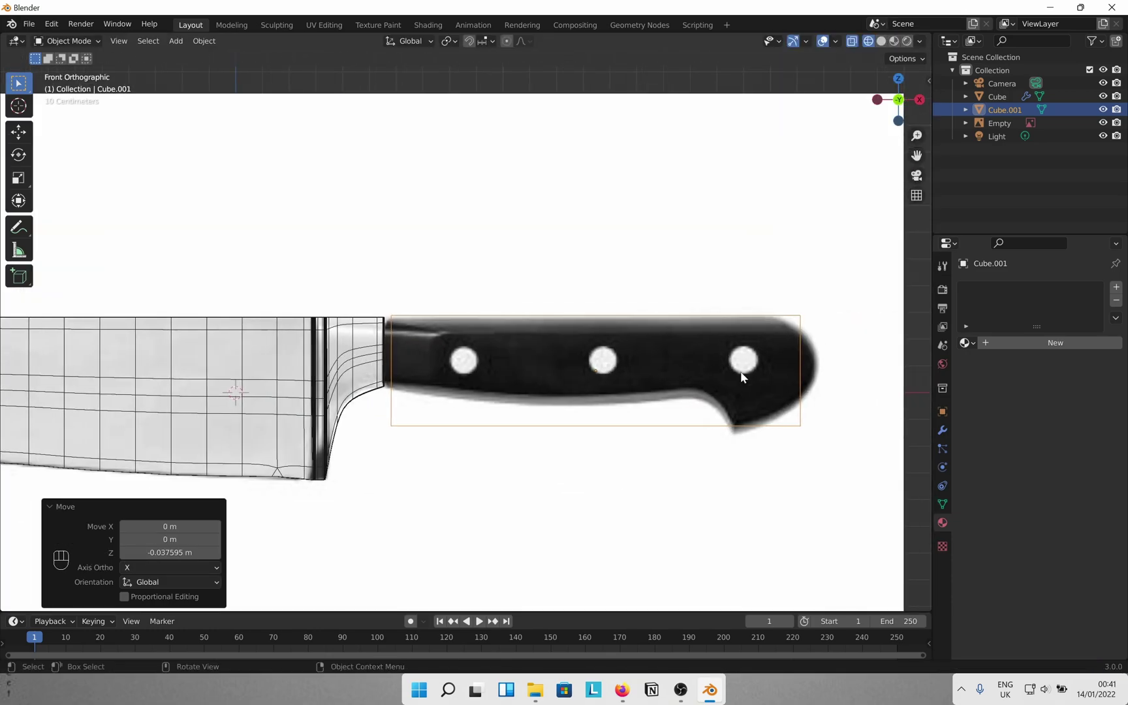
# - Scale the cube by about 1.064 along X, align it vertically with the reference handle and apply its transforms
pyautogui.press('s')
pyautogui.press('x')
pyautogui.click(749, 377)
pyautogui.press('g')
pyautogui.press('x')
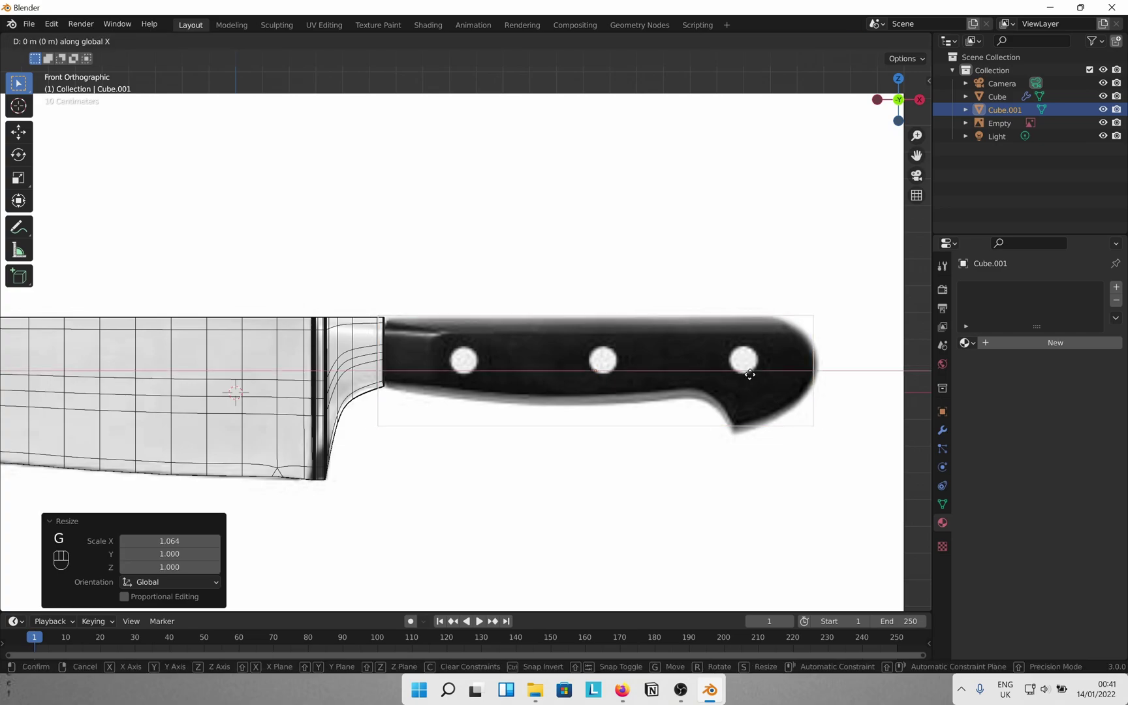
pyautogui.rightClick(750, 376)
pyautogui.press('g')
pyautogui.press('z')
pyautogui.click(750, 381)
pyautogui.hotkey('ctrl', 'a')
pyautogui.click(746, 423)
# - Scale the cube by about 0.134 along Y in the side view, slightly thicker than the blade, and apply its transforms
pyautogui.press('Tab')
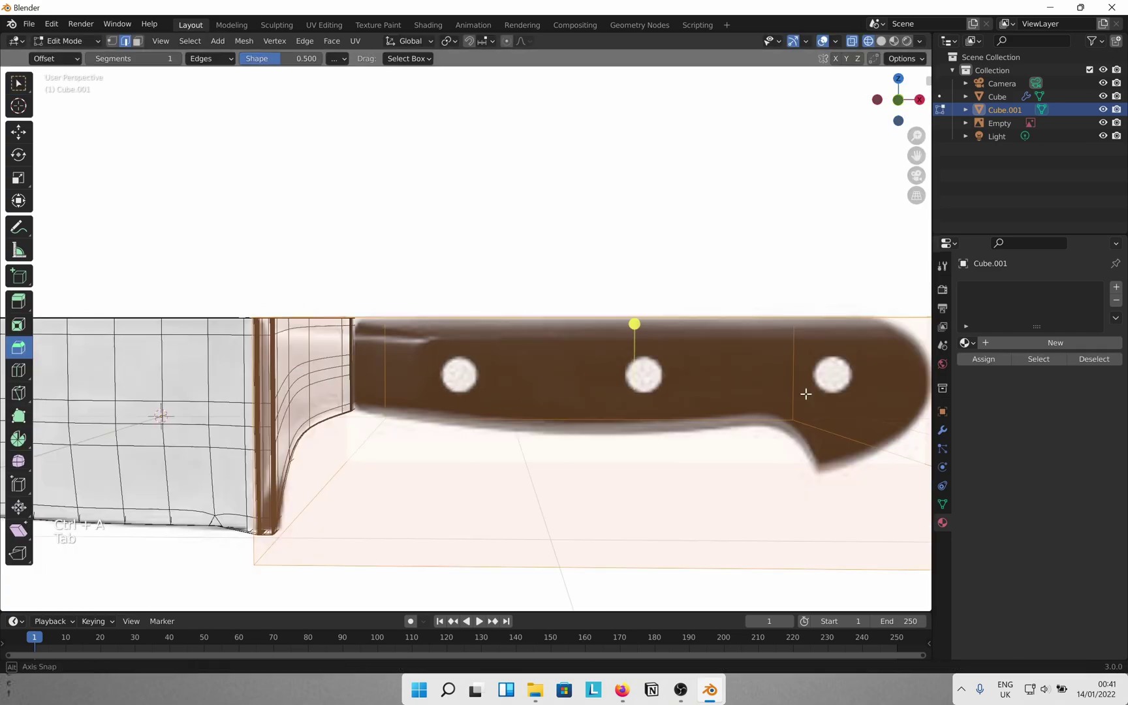
pyautogui.moveTo(806, 392); pyautogui.dragTo(811, 344, button='middle')
pyautogui.press('Tab')
pyautogui.click(916, 101)
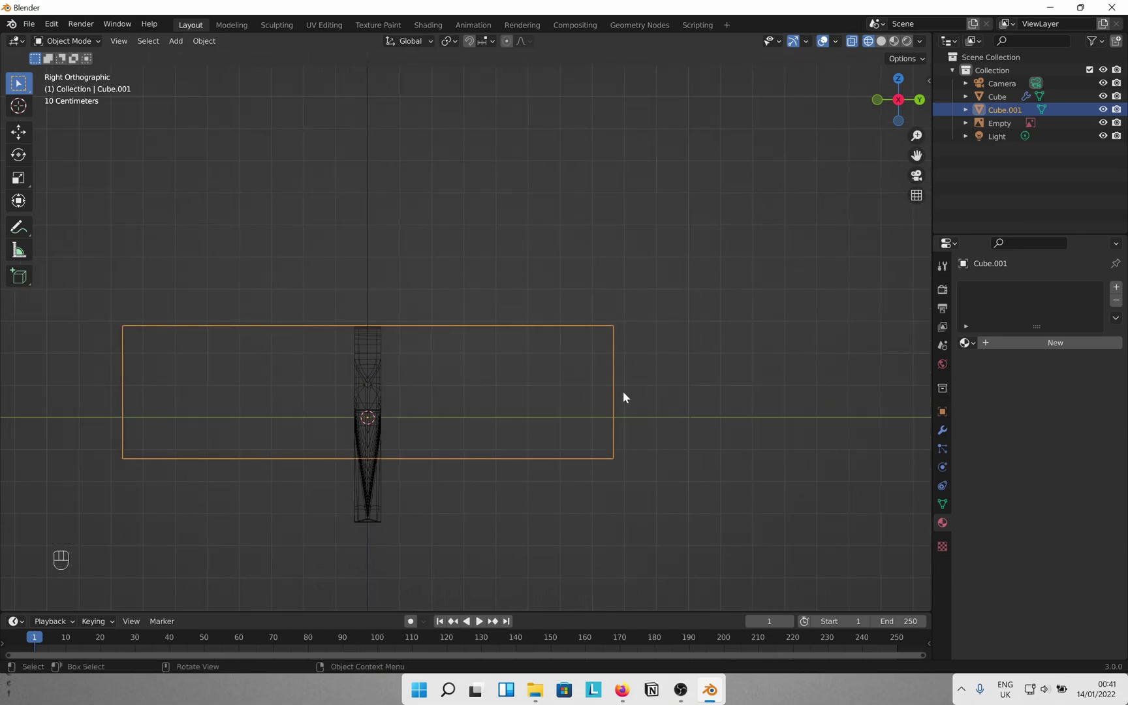
pyautogui.press('s')
pyautogui.press('y')
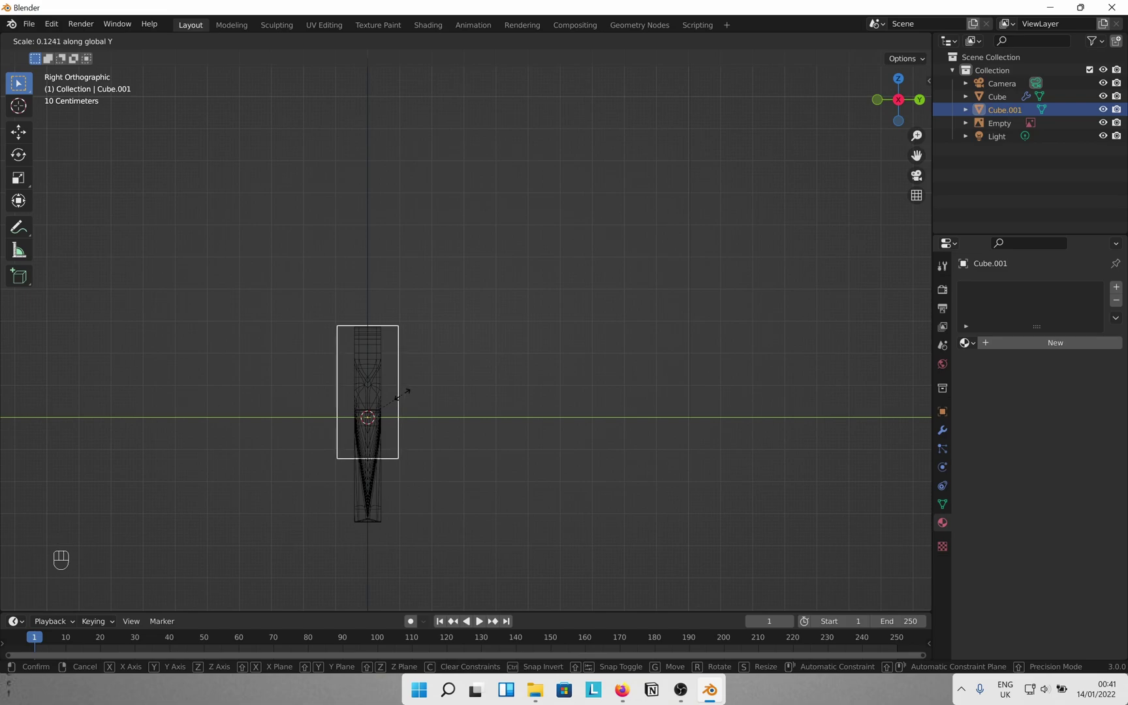
pyautogui.click(405, 395)
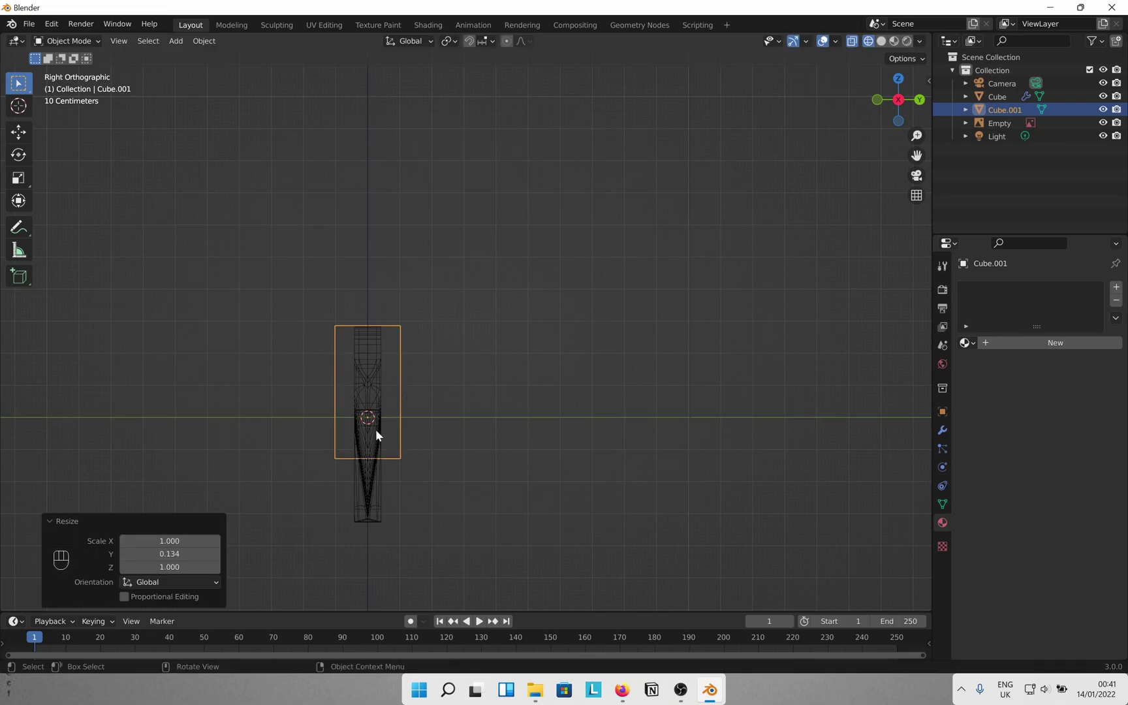
pyautogui.moveTo(377, 434); pyautogui.dragTo(459, 462, button='middle')
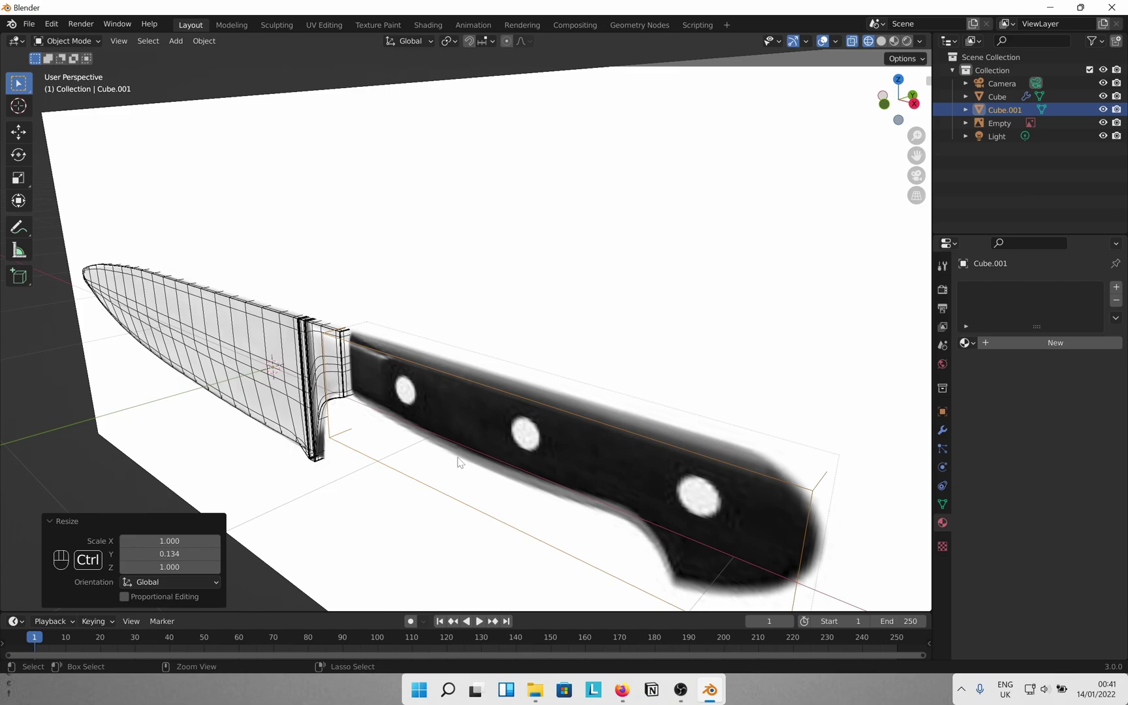
pyautogui.hotkey('ctrl', 'a')
pyautogui.click(459, 462)
# - Enter Edit Mode, select the handle block's edges at the butt end and bevel them about 0.048 m
pyautogui.press('Tab')
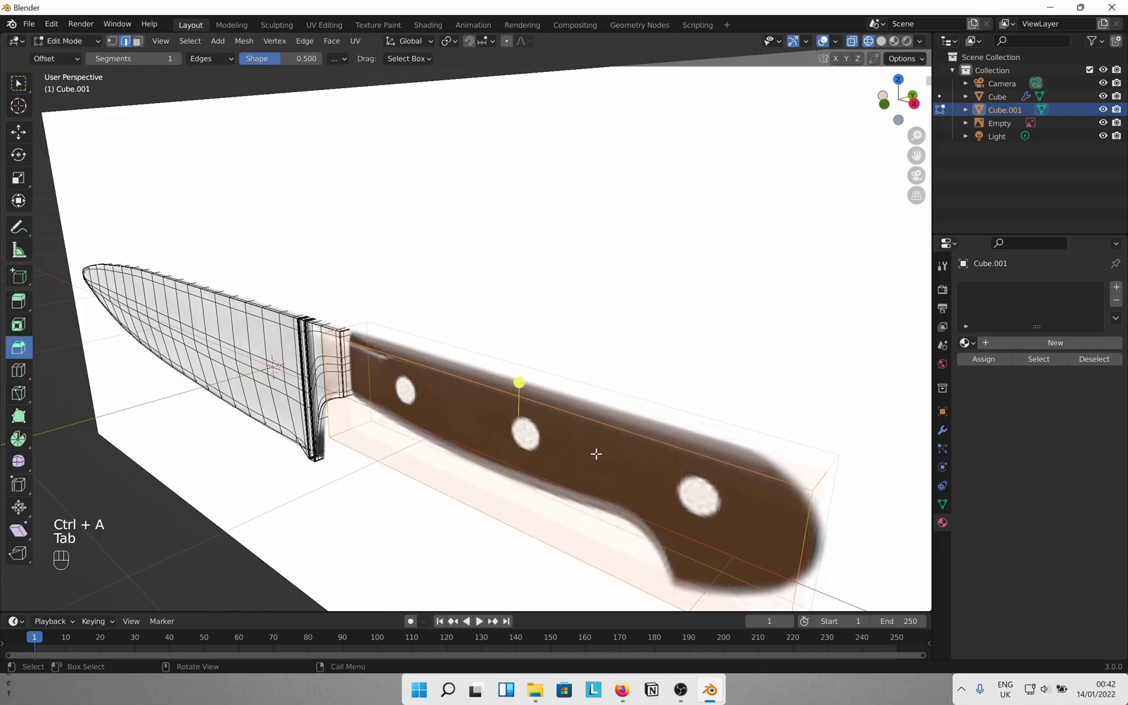
pyautogui.moveTo(596, 453); pyautogui.dragTo(553, 437, button='middle')
pyautogui.click(508, 360)
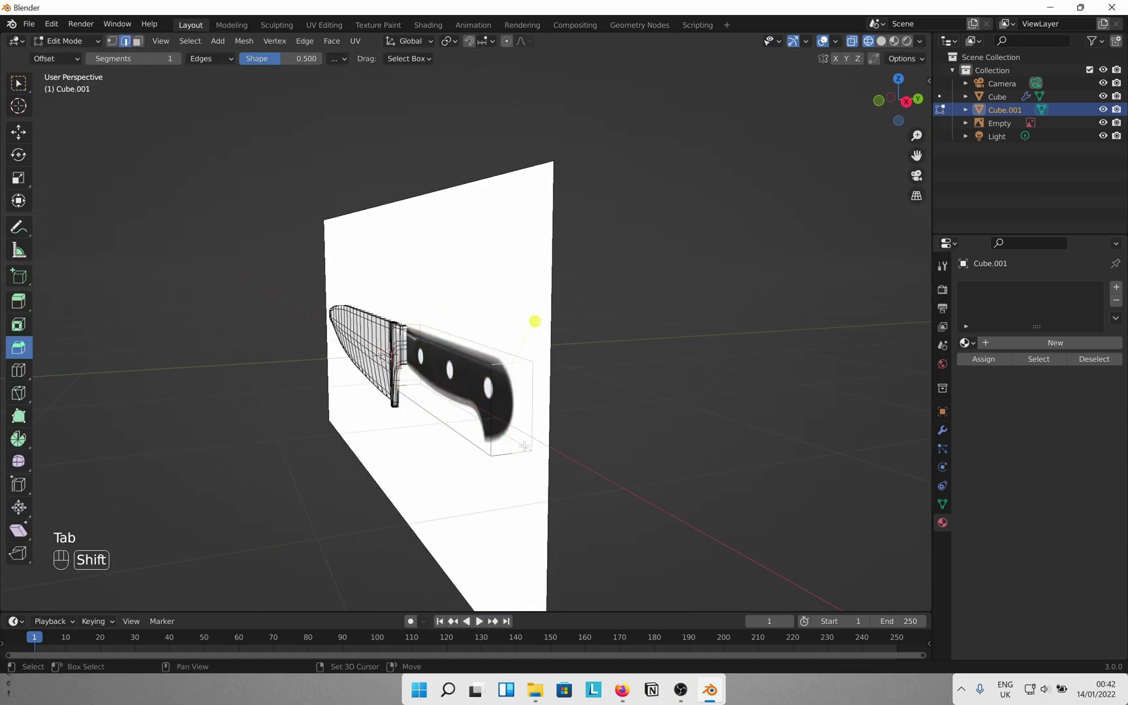
pyautogui.moveTo(601, 436); pyautogui.dragTo(625, 395, button='middle')
pyautogui.moveTo(625, 395)
pyautogui.mouseDown()
pyautogui.moveTo(640, 404)
pyautogui.moveTo(621, 404)
pyautogui.mouseUp()
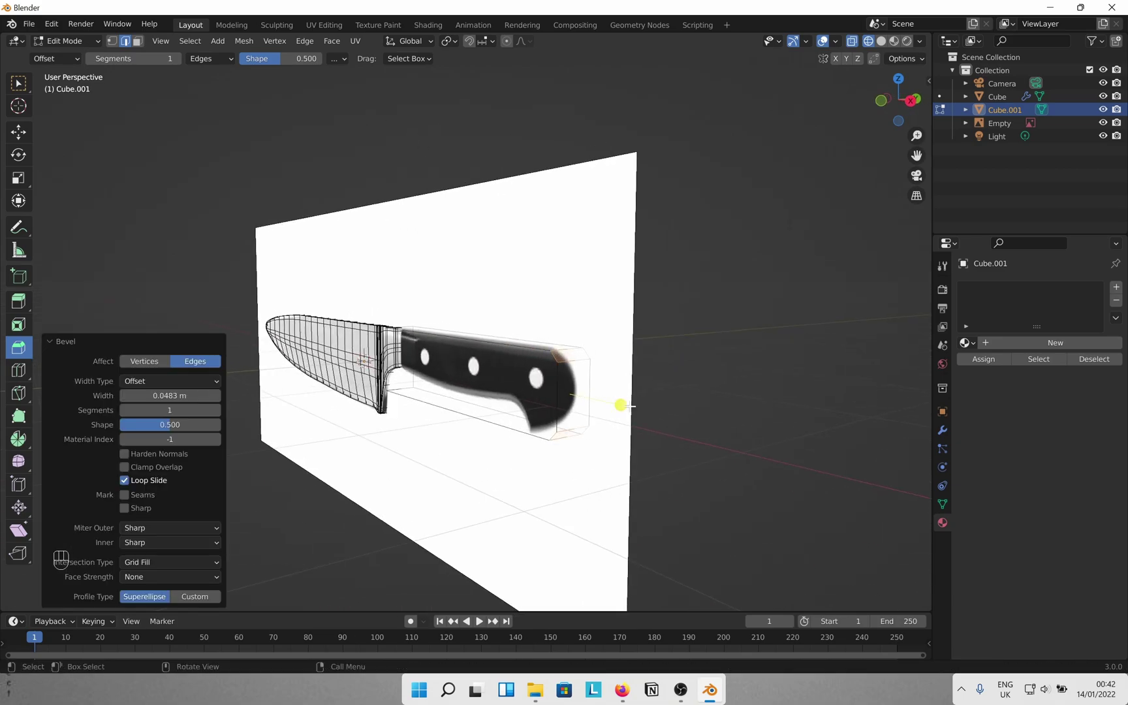
# - Try bevel widths of 1 m and 0.1 m plus another bevel on the butt end, and undo the bevels
pyautogui.click(171, 395)
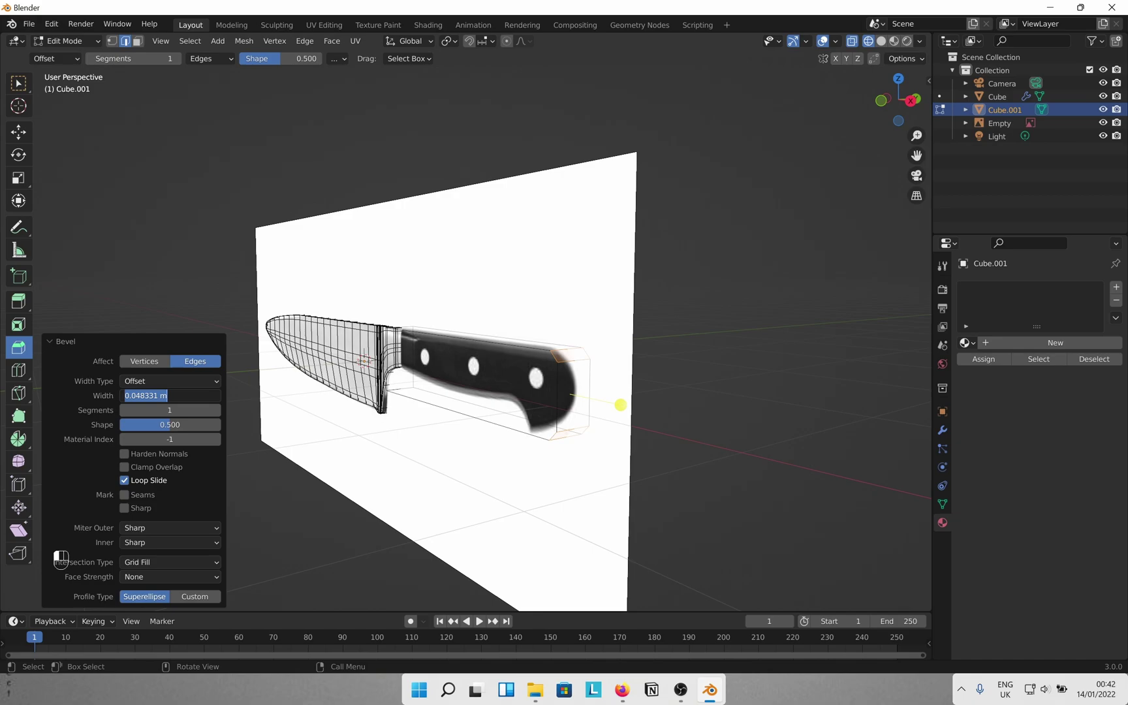
pyautogui.write('1')
pyautogui.press('Return')
pyautogui.click(176, 396)
pyautogui.write('0.1')
pyautogui.press('Return')
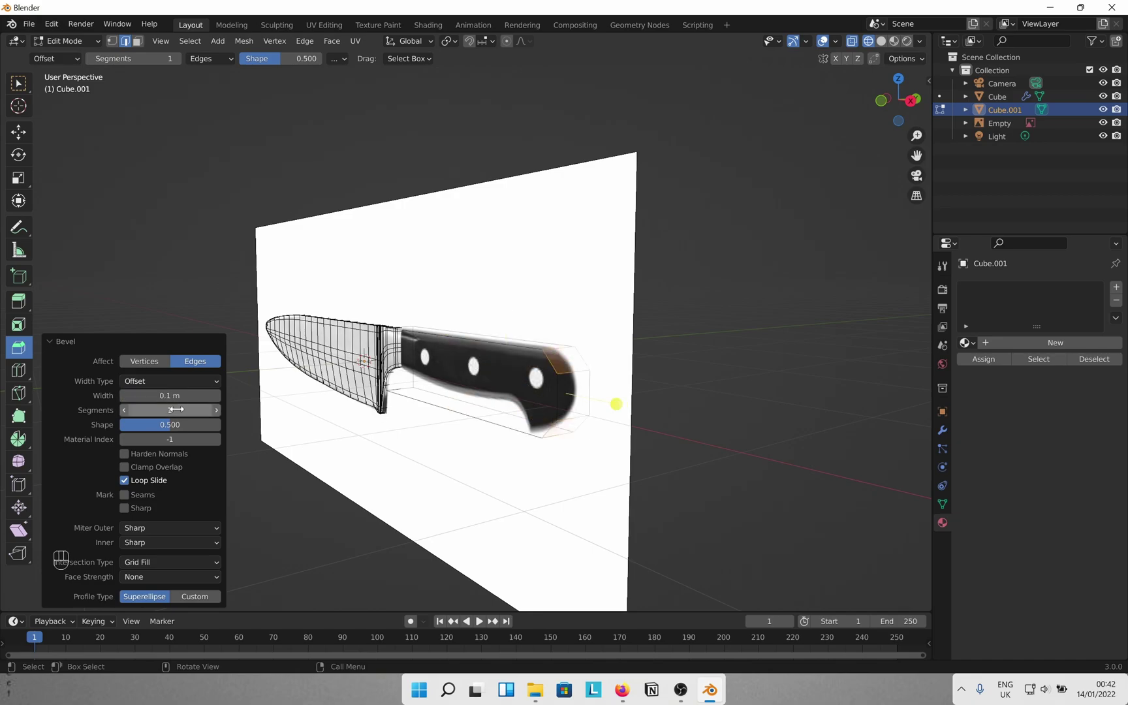
pyautogui.moveTo(615, 404); pyautogui.dragTo(653, 409)
pyautogui.hotkey('ctrl', 'z')
pyautogui.hotkey('ctrl', 'z')
# - Bevel the butt-end edges with a width of 0.216 m, Clamp Overlap enabled and 20 segments
pyautogui.click(216, 395)
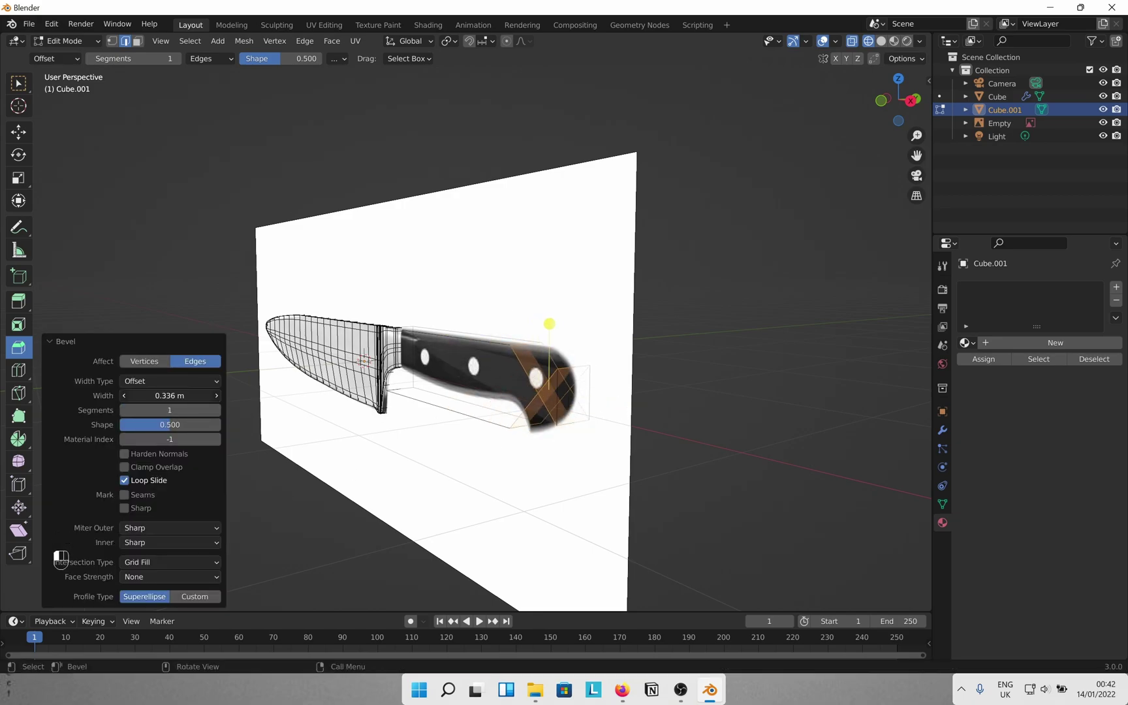
pyautogui.click(134, 466)
pyautogui.click(169, 410)
pyautogui.write('72')
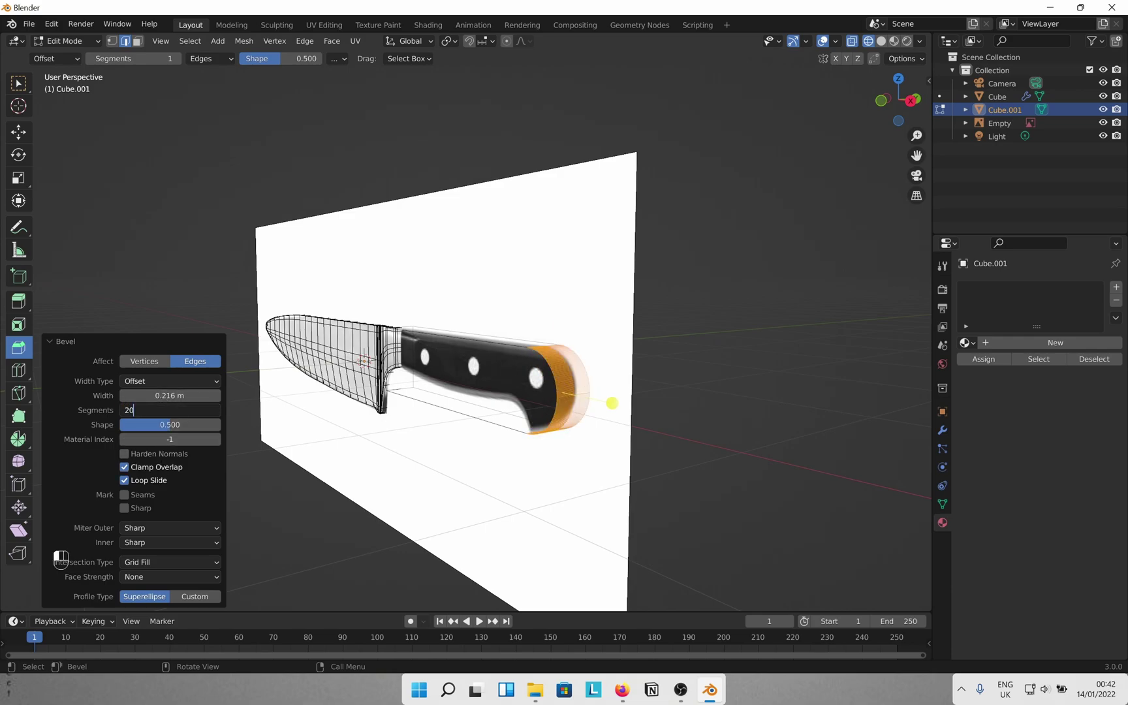
pyautogui.press('Return')
# - Add 10 evenly spaced loop cuts across the straight length of the handle, working from the front view
pyautogui.scroll(2, 584, 444)
pyautogui.moveTo(584, 444); pyautogui.dragTo(667, 465, button='middle')
pyautogui.scroll(1, 689, 471)
pyautogui.scroll(-3, 666, 453)
pyautogui.hotkey('ctrl', 'r')
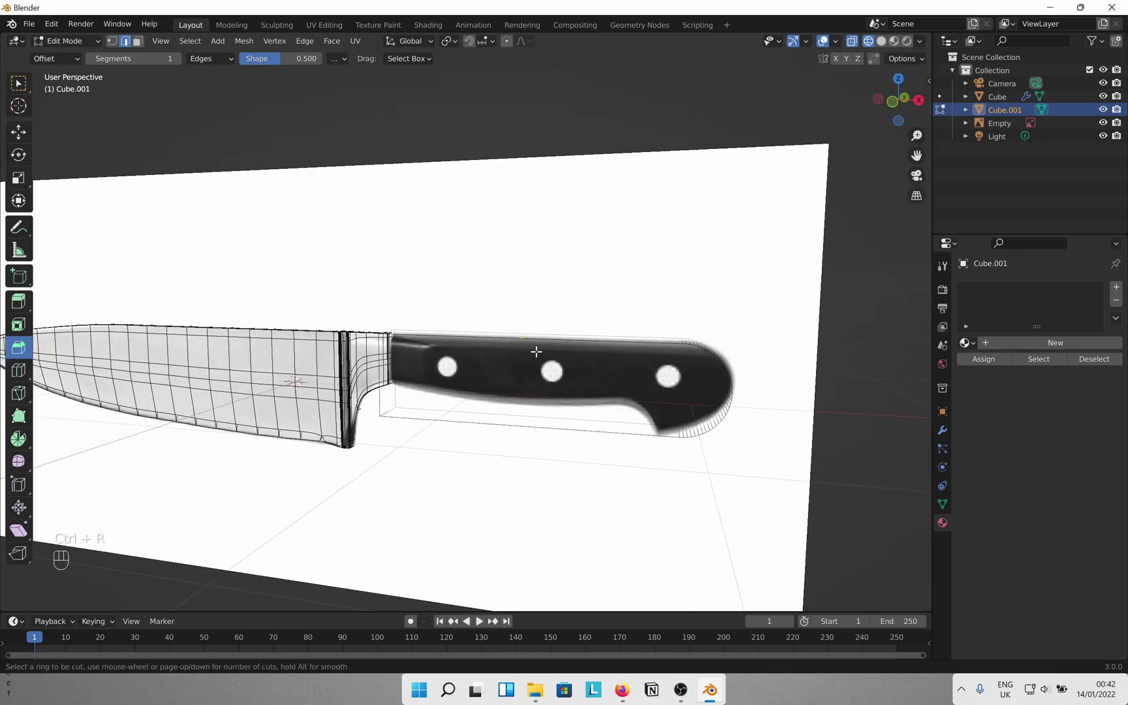
pyautogui.rightClick(560, 372)
pyautogui.moveTo(561, 372)
pyautogui.mouseDown(button='middle')
pyautogui.moveTo(471, 418)
pyautogui.moveTo(574, 385)
pyautogui.mouseUp(button='middle')
pyautogui.click(900, 112)
pyautogui.scroll(5, 574, 470)
pyautogui.keyDown('shift'); pyautogui.moveTo(575, 470); pyautogui.dragTo(541, 406, button='middle'); pyautogui.keyUp('shift')
pyautogui.scroll(-1, 560, 420)
pyautogui.hotkey('ctrl', 'r')
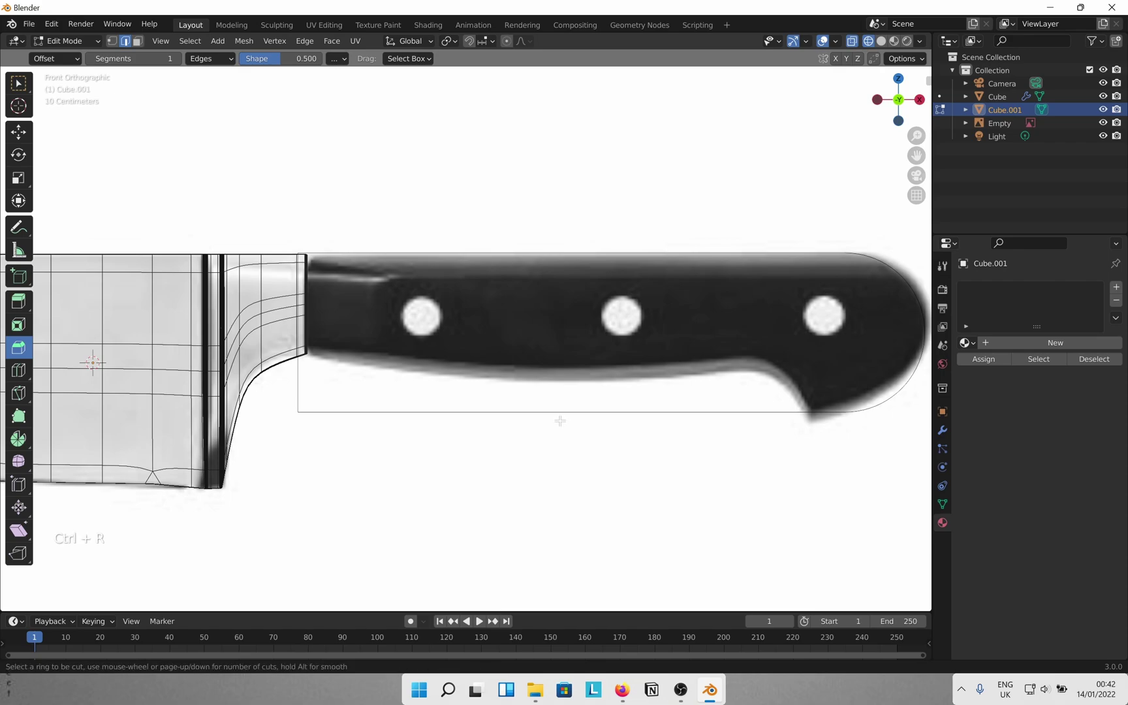
pyautogui.click(560, 421)
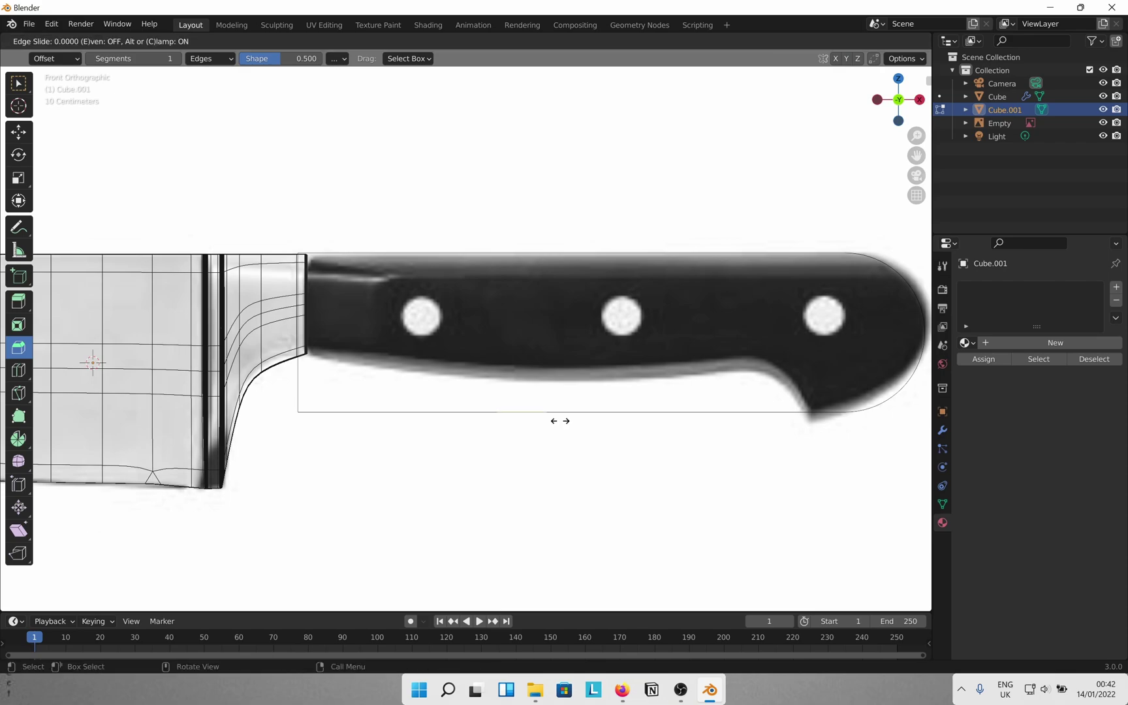
pyautogui.rightClick(560, 421)
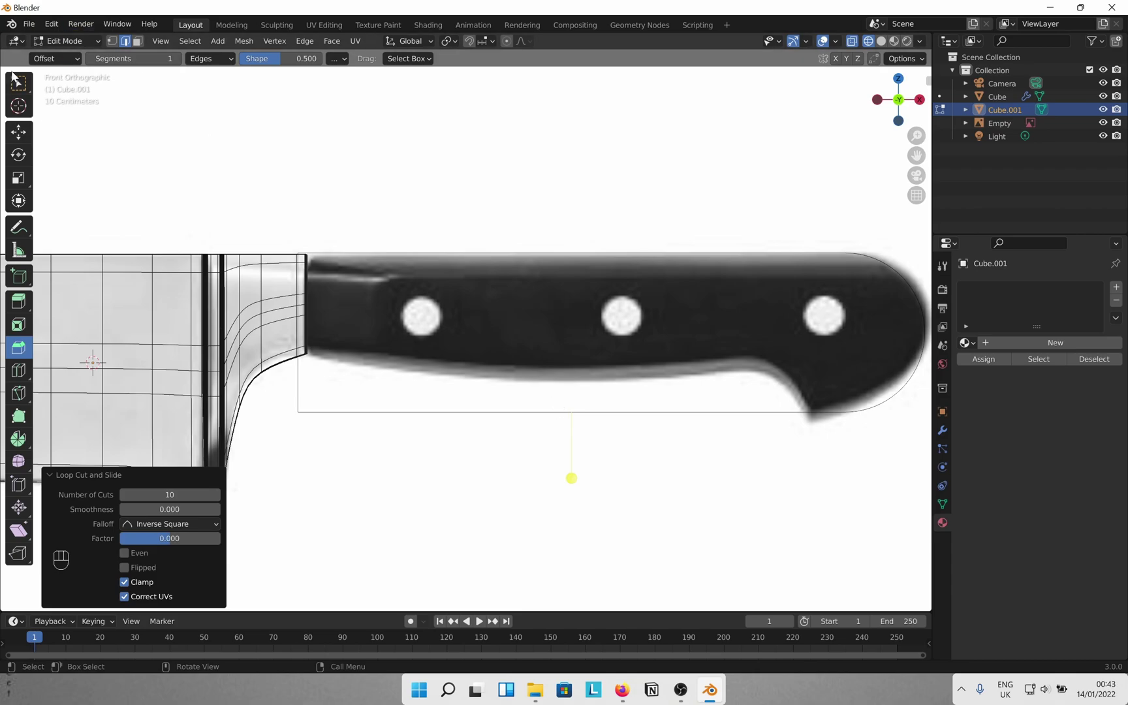
# - Raise the handle's three lower vertex columns nearest the blade along Z to match the reference's lower edge
pyautogui.click(17, 82)
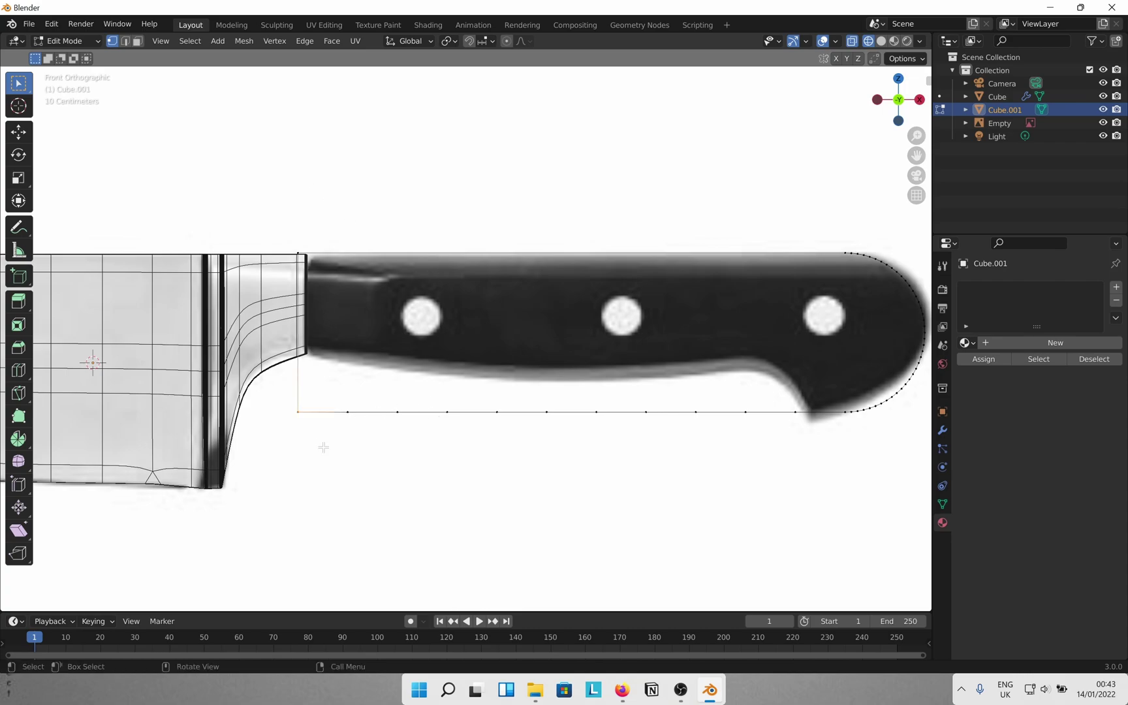
pyautogui.press('g')
pyautogui.press('z')
pyautogui.click(345, 390)
pyautogui.moveTo(337, 395); pyautogui.dragTo(422, 437)
pyautogui.press('g')
pyautogui.press('z')
pyautogui.click(387, 388)
pyautogui.press('g')
pyautogui.press('z')
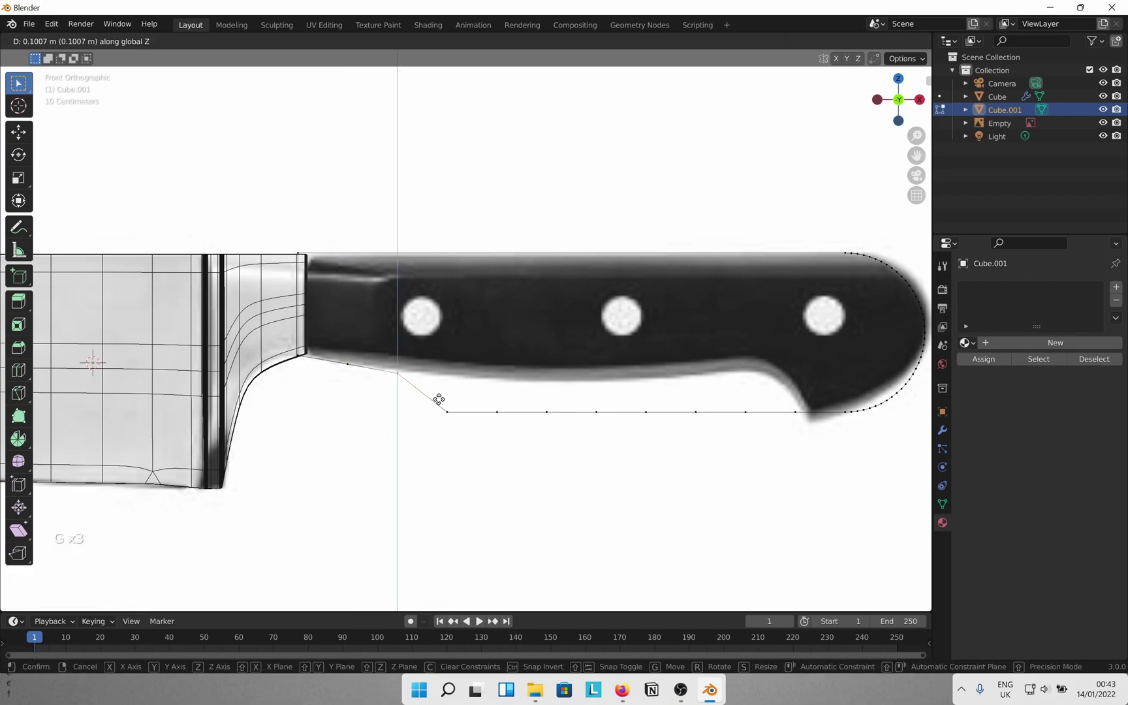
pyautogui.click(440, 394)
# - Raise the handle's middle lower vertices along Z, column by column up to the hook, onto the reference's lower edge
pyautogui.press('g')
pyautogui.press('z')
pyautogui.moveTo(440, 394)
pyautogui.mouseDown()
pyautogui.moveTo(468, 436)
pyautogui.moveTo(765, 432)
pyautogui.mouseUp()
pyautogui.click(484, 399)
pyautogui.press('g')
pyautogui.press('z')
pyautogui.click(532, 402)
pyautogui.press('z')
pyautogui.click(568, 398)
pyautogui.press('z')
pyautogui.click(461, 416)
pyautogui.press('g')
pyautogui.press('z')
pyautogui.click(581, 420)
pyautogui.press('g')
pyautogui.press('z')
pyautogui.click(623, 398)
pyautogui.press('g')
pyautogui.press('z')
pyautogui.press('g')
pyautogui.press('z')
pyautogui.click(737, 401)
pyautogui.press('g')
pyautogui.press('z')
pyautogui.rightClick(757, 429)
# - Add two loop cuts to each of the three handle sections around the hook near the butt end
pyautogui.hotkey('ctrl', 'r')
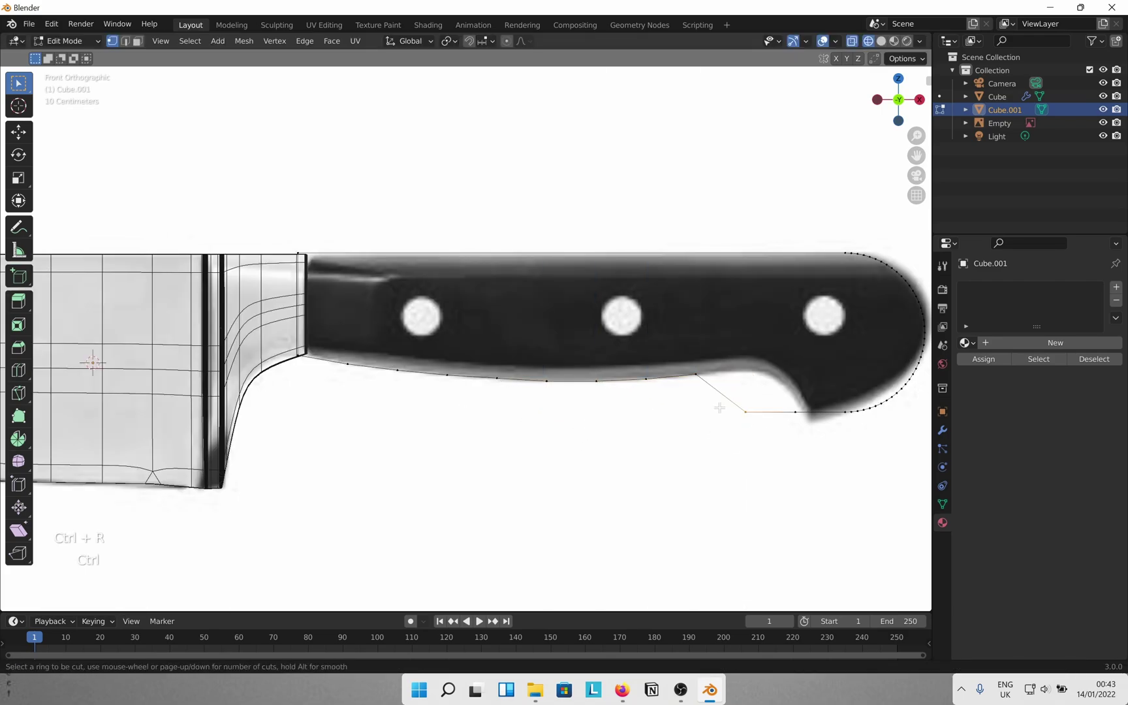
pyautogui.scroll(1, 719, 405)
pyautogui.click(719, 404)
pyautogui.rightClick(719, 404)
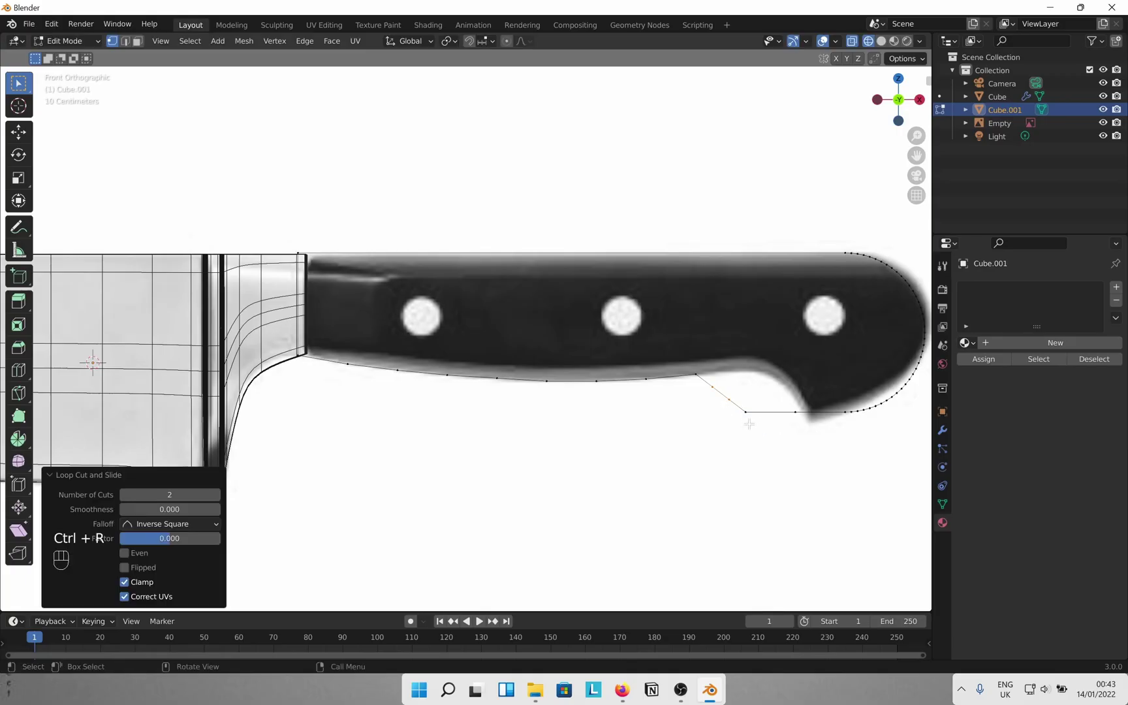
pyautogui.hotkey('ctrl', 'r')
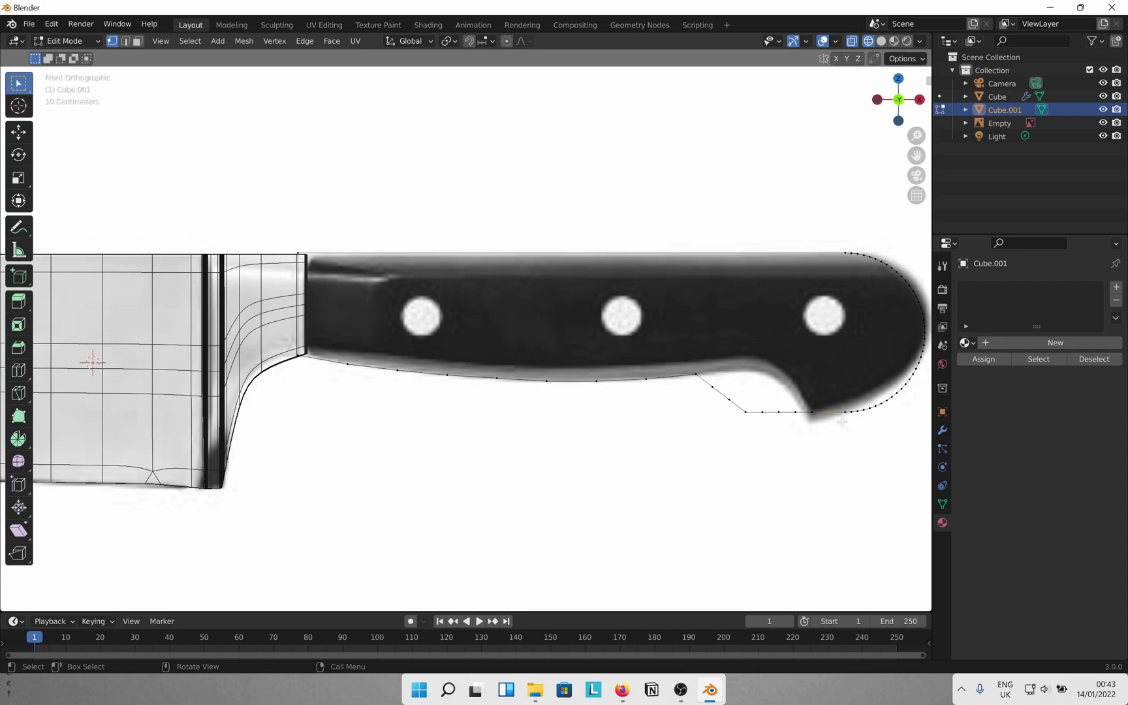
# - Lower the vertices behind the hook's tip about 0.027 m along Z using smooth proportional editing with a 0.164 size
pyautogui.press('g')
pyautogui.press('z')
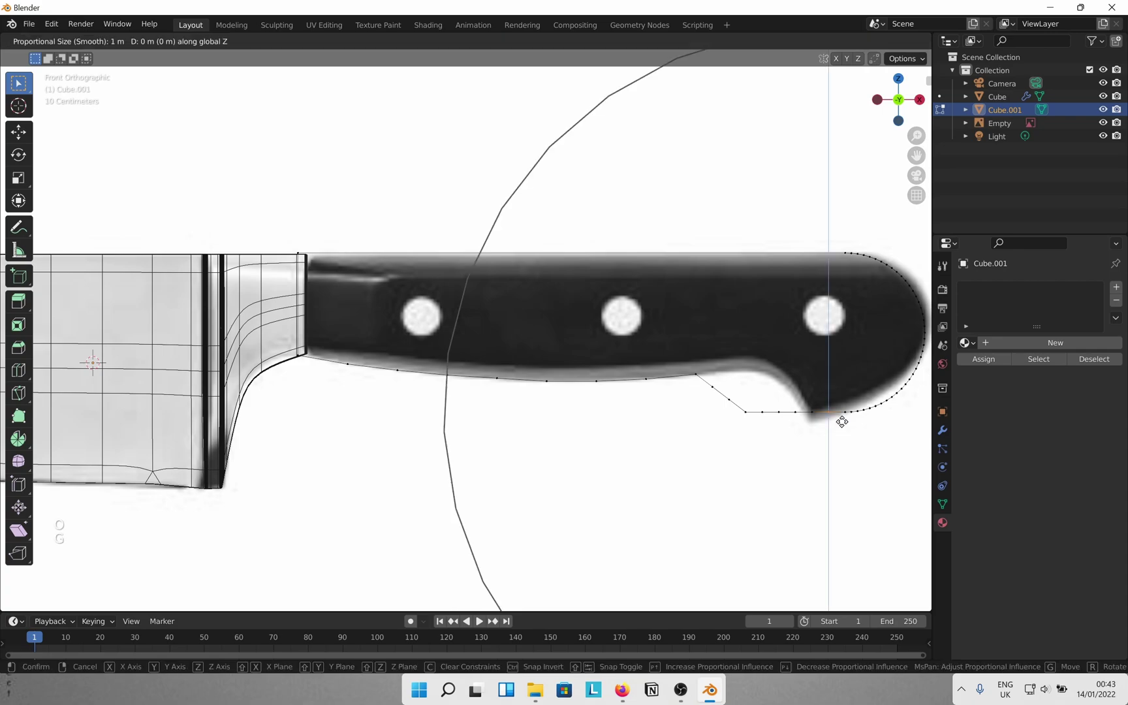
pyautogui.scroll(-3, 842, 421)
pyautogui.scroll(20, 841, 422)
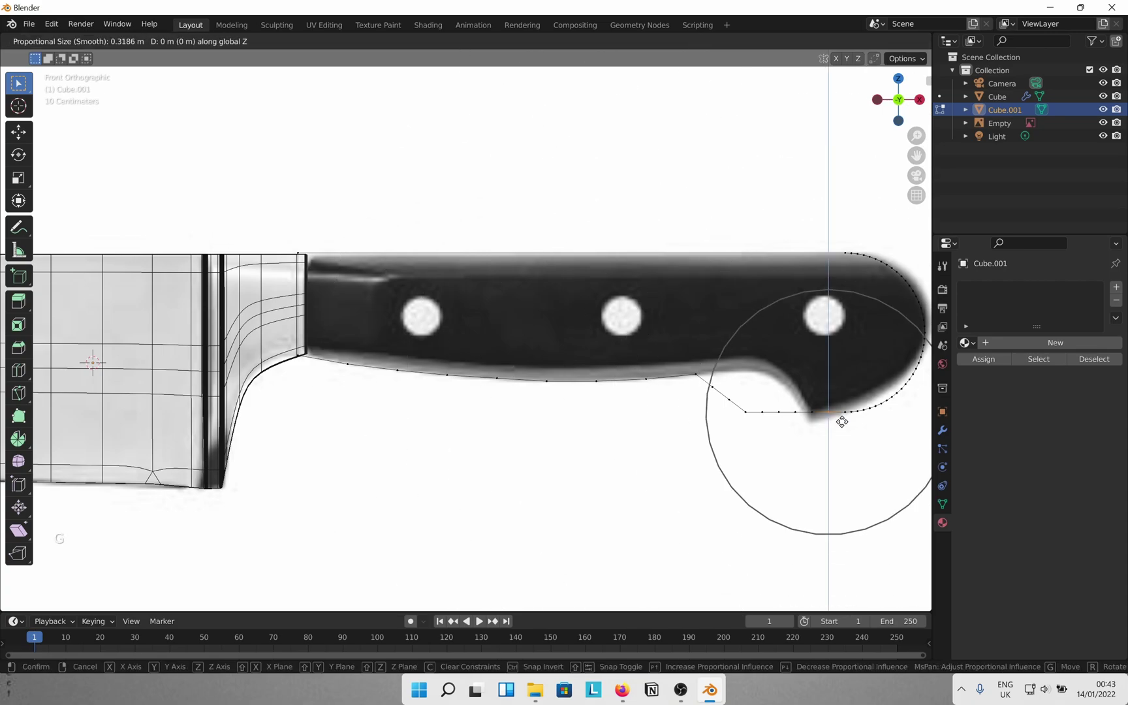
pyautogui.scroll(5, 842, 422)
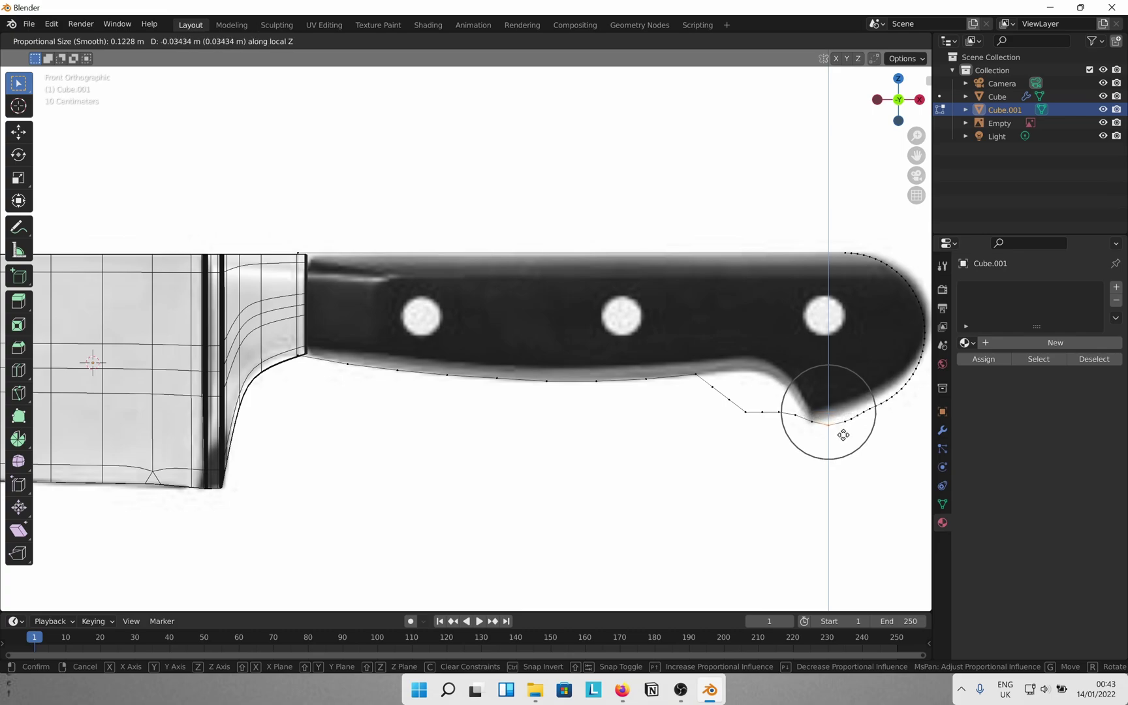
pyautogui.scroll(-3, 843, 435)
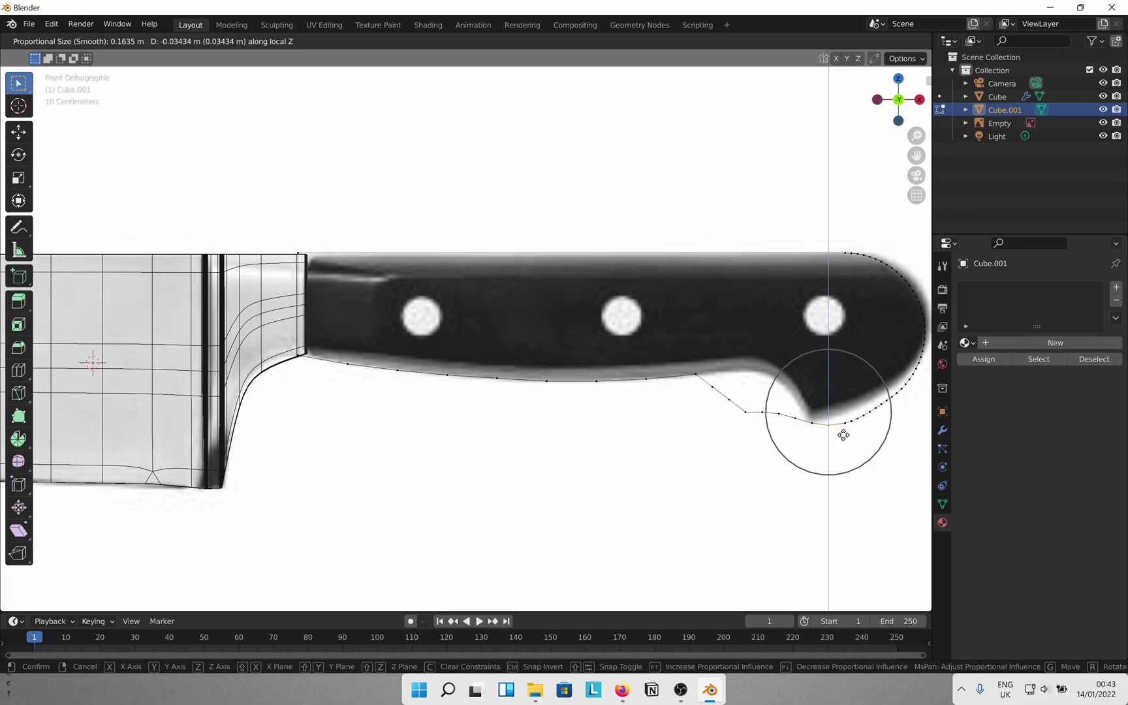
pyautogui.click(842, 432)
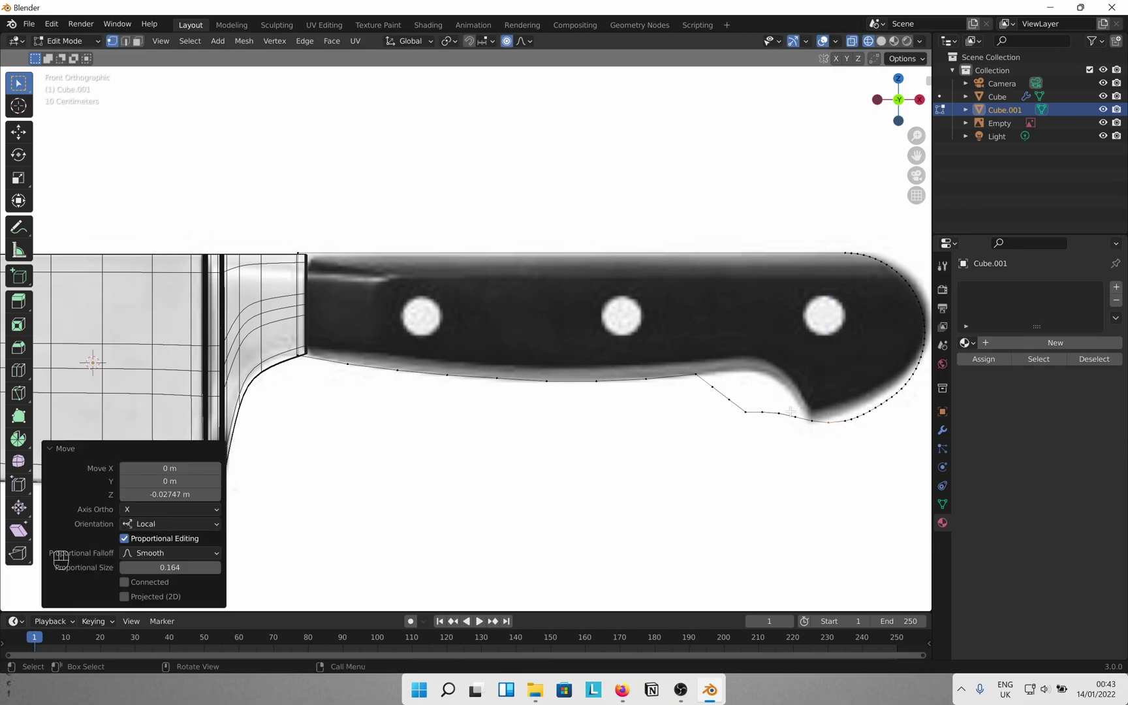
# - Turn off proportional editing and move the two lower vertex columns beside the hook's tip along Z onto the reference curve
pyautogui.click(790, 411)
pyautogui.press('o')
pyautogui.press('g')
pyautogui.press('z')
pyautogui.click(846, 426)
pyautogui.click(773, 418)
pyautogui.press('g')
pyautogui.press('z')
pyautogui.click(792, 398)
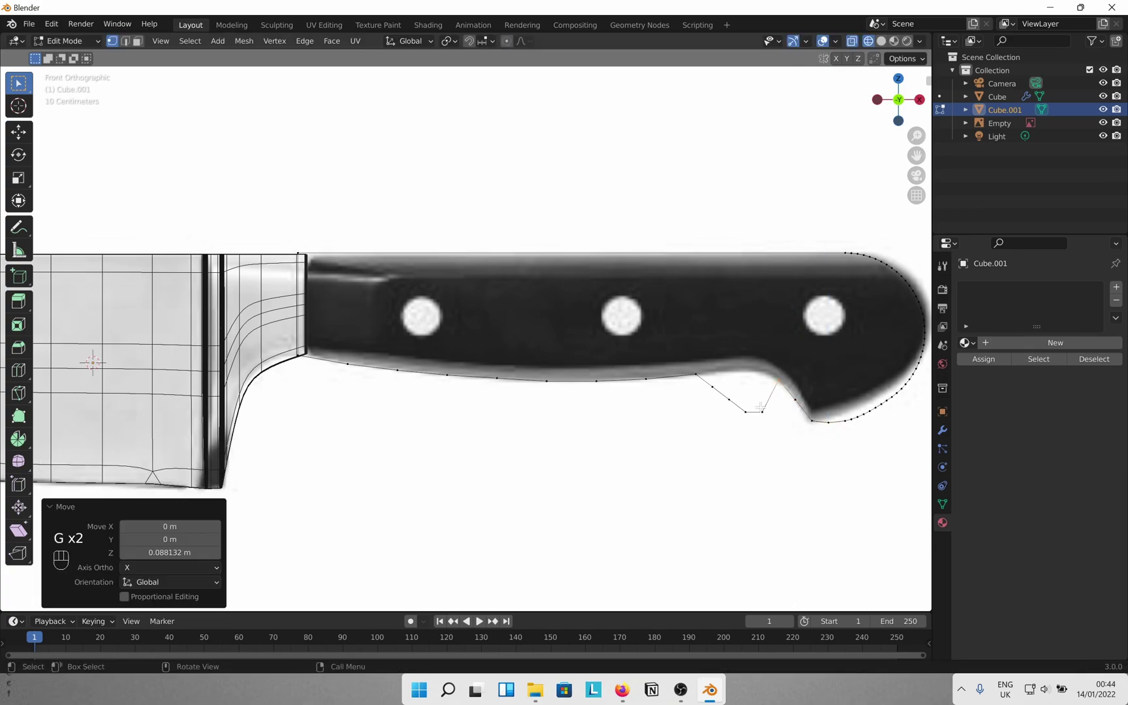
# - Move the remaining lower vertices in front of the handle's hook along Z, one by one, onto the reference's lower edge
pyautogui.click(764, 415)
pyautogui.press('g')
pyautogui.press('z')
pyautogui.click(767, 375)
pyautogui.click(750, 417)
pyautogui.press('g')
pyautogui.press('z')
pyautogui.click(768, 378)
pyautogui.click(770, 379)
pyautogui.click(774, 380)
pyautogui.press('g')
pyautogui.press('z')
pyautogui.click(775, 381)
pyautogui.click(741, 408)
pyautogui.press('g')
pyautogui.press('z')
pyautogui.click(749, 383)
pyautogui.click(721, 392)
pyautogui.press('g')
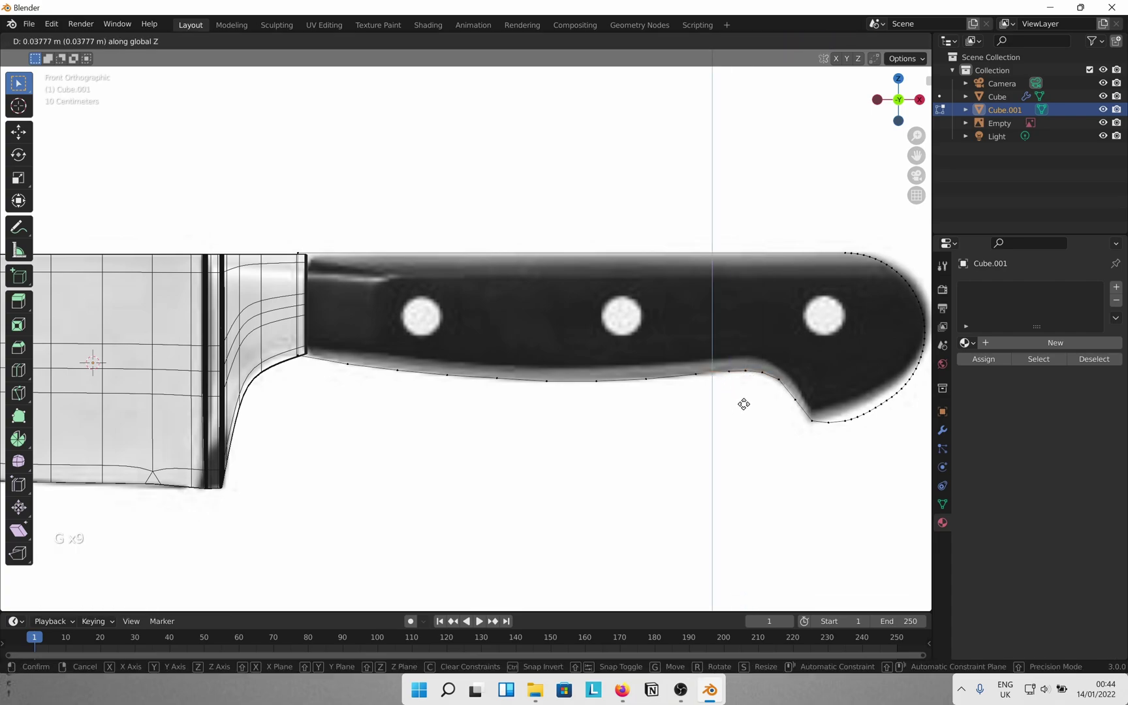
pyautogui.click(746, 412)
# - Select the whole handle mesh and merge its vertices by distance at 0.0001 m
pyautogui.scroll(-2, 751, 426)
pyautogui.moveTo(679, 434); pyautogui.dragTo(649, 431, button='middle')
pyautogui.press('Tab')
pyautogui.press('Tab')
pyautogui.press('2')
pyautogui.press('1')
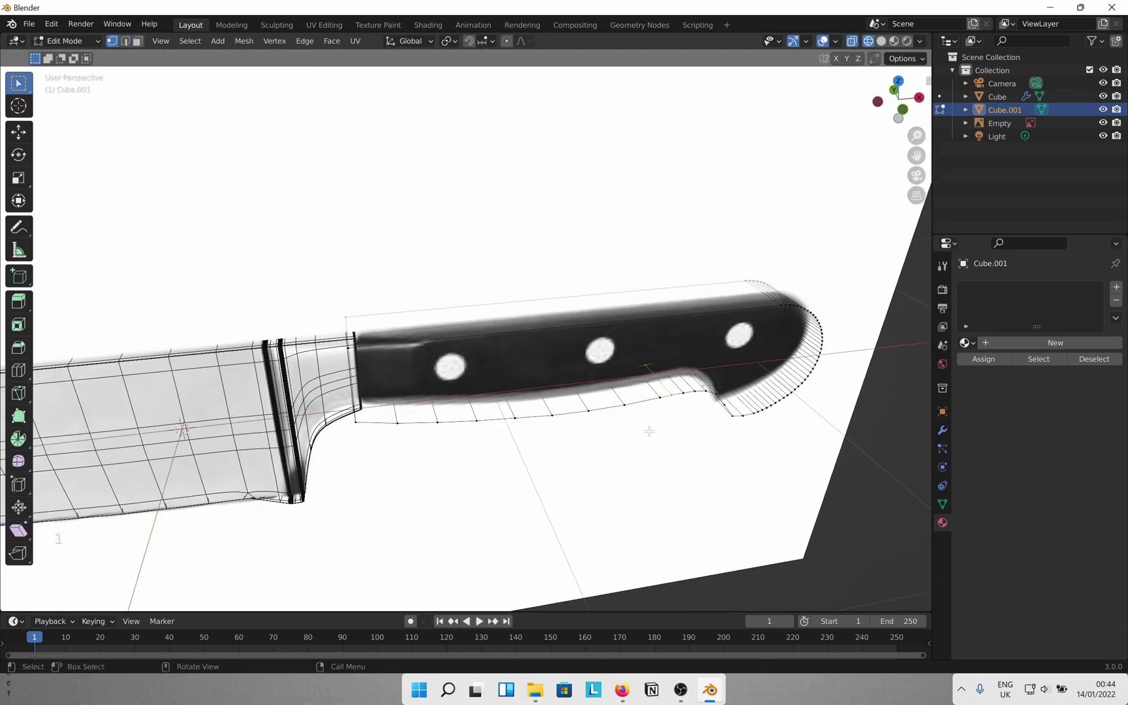
pyautogui.press('a')
pyautogui.press('m')
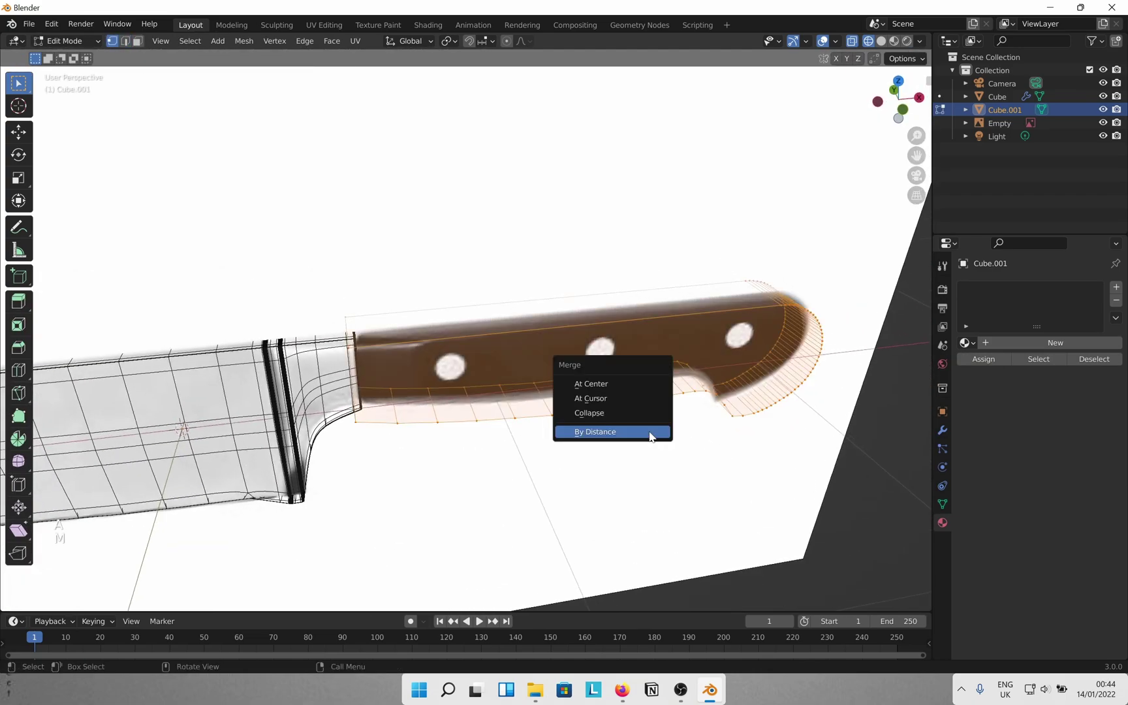
pyautogui.click(649, 431)
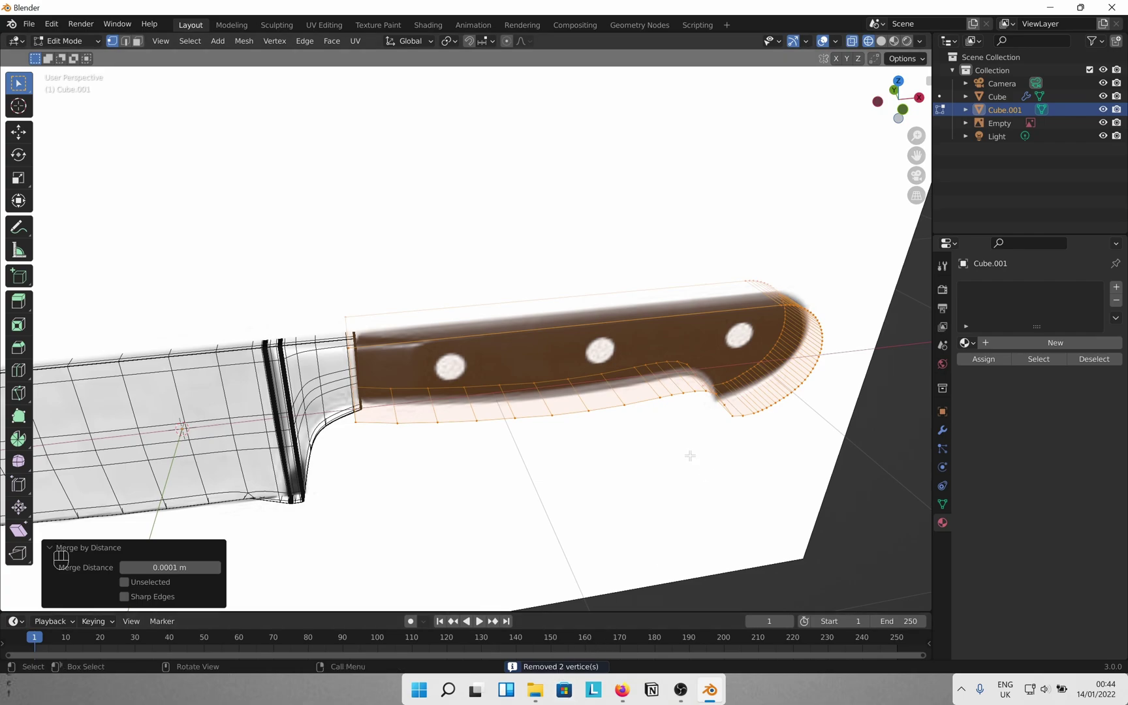
# - Bevel the outline edge loops on both sides of the handle about 0.0527 m wide with 10 segments
pyautogui.press('2')
pyautogui.moveTo(659, 427); pyautogui.dragTo(514, 359, button='middle')
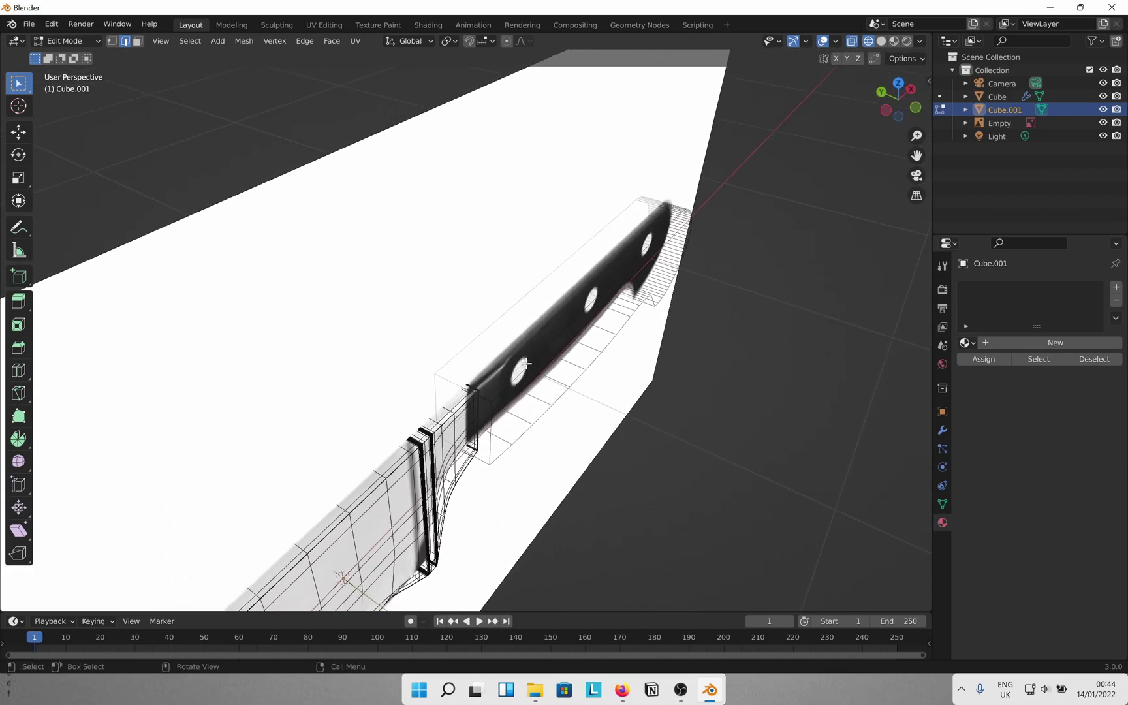
pyautogui.press('alt')
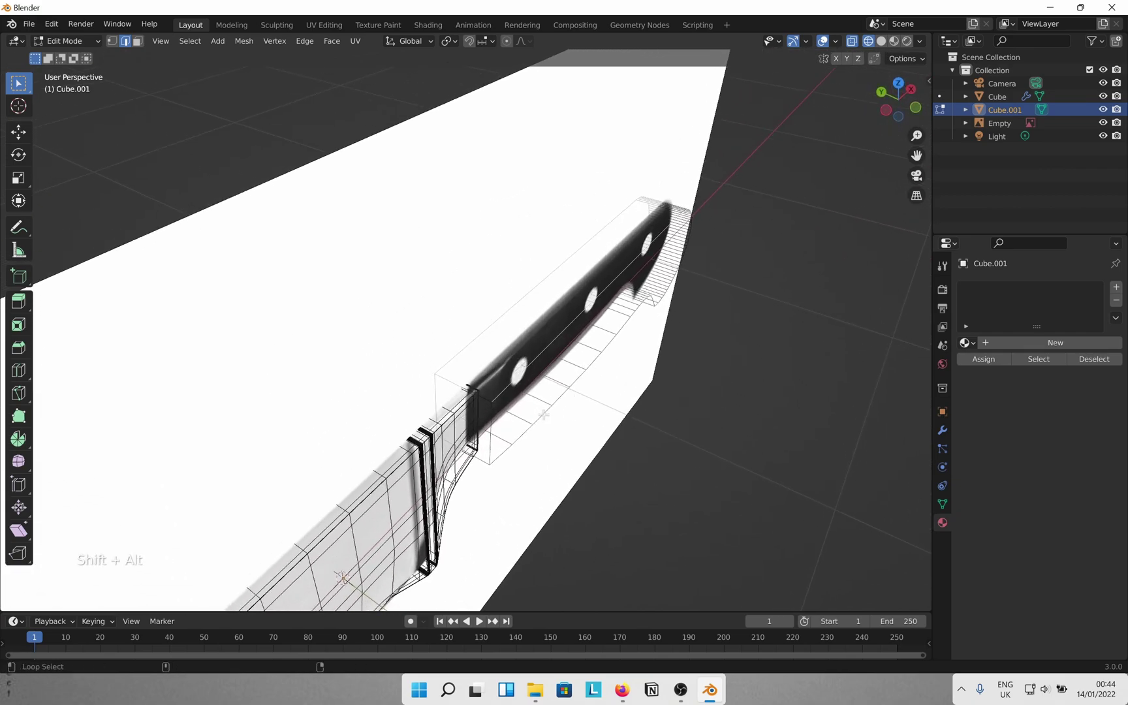
pyautogui.keyDown('alt'); pyautogui.keyDown('shift'); pyautogui.click(544, 414); pyautogui.keyUp('shift'); pyautogui.keyUp('alt')
pyautogui.moveTo(461, 384); pyautogui.dragTo(732, 418, button='middle')
pyautogui.scroll(4, 529, 353)
pyautogui.scroll(-3, 822, 389)
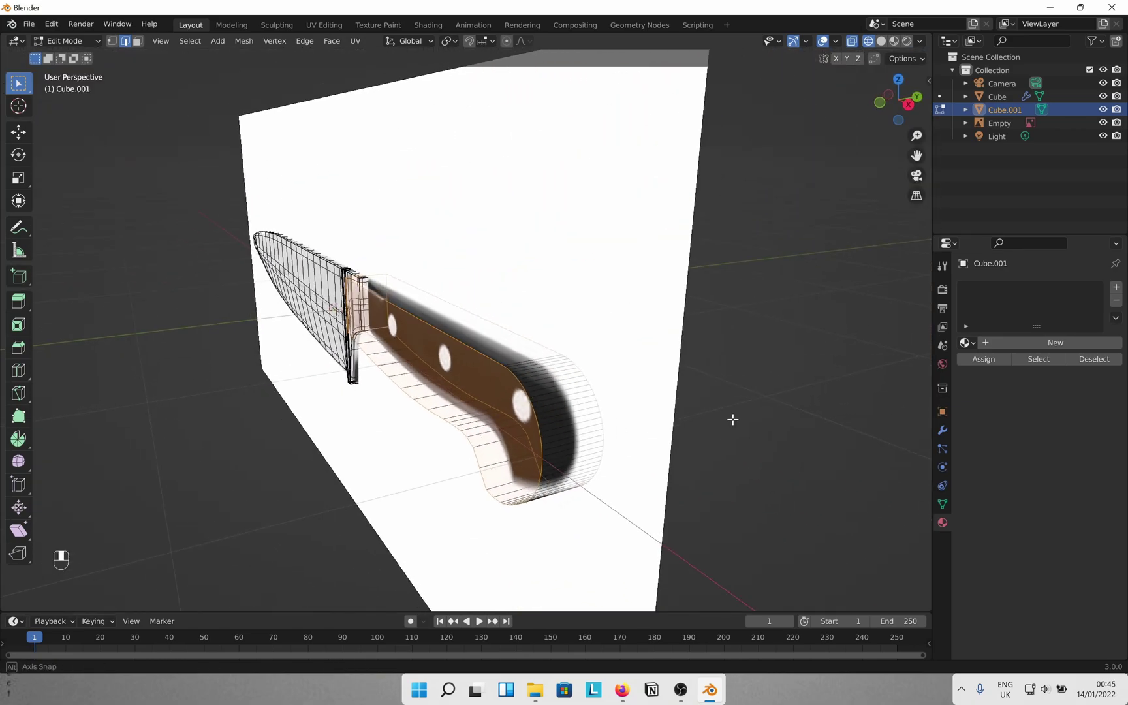
pyautogui.click(18, 347)
pyautogui.moveTo(479, 403); pyautogui.dragTo(463, 393)
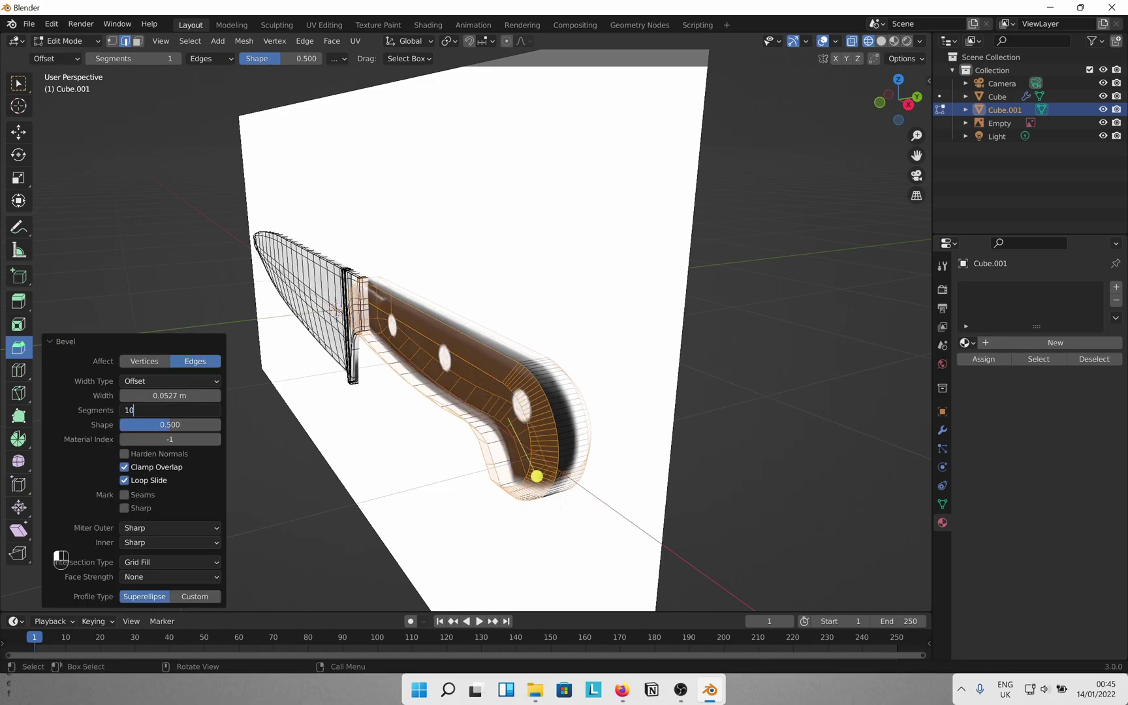
pyautogui.press('Return')
pyautogui.scroll(4, 564, 433)
pyautogui.moveTo(564, 433); pyautogui.dragTo(622, 434, button='middle')
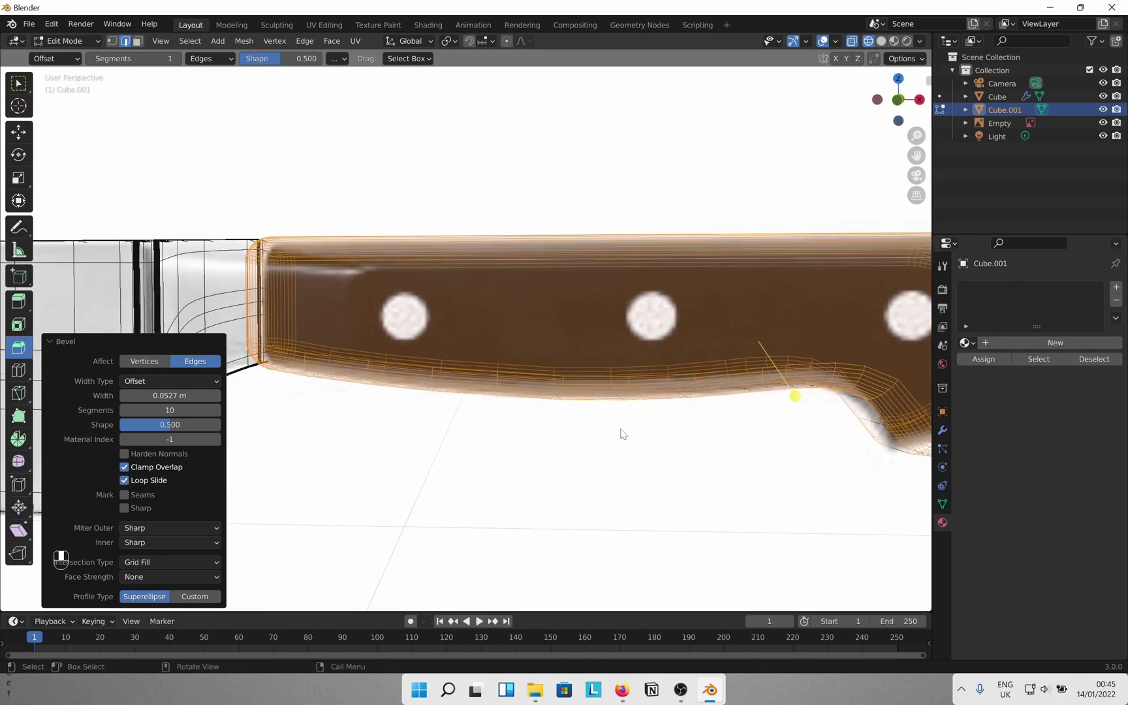
pyautogui.scroll(-3, 622, 434)
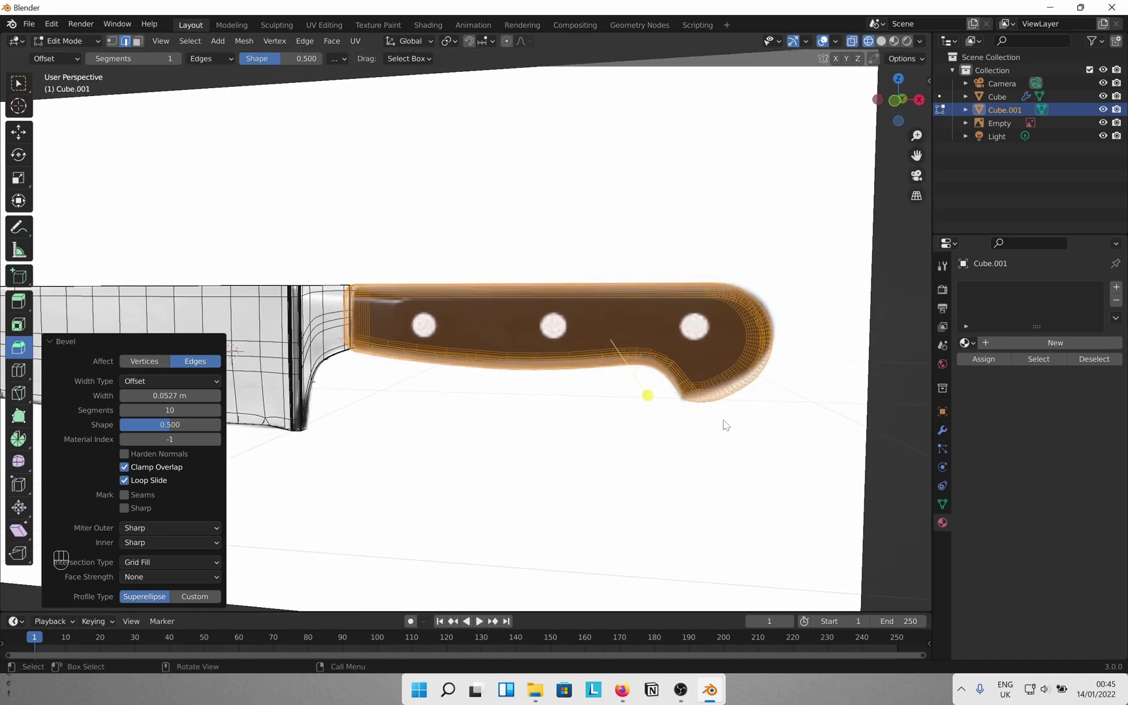
# - Return to Object Mode, display the knife in solid shading without X-ray and select the handle
pyautogui.press('Tab')
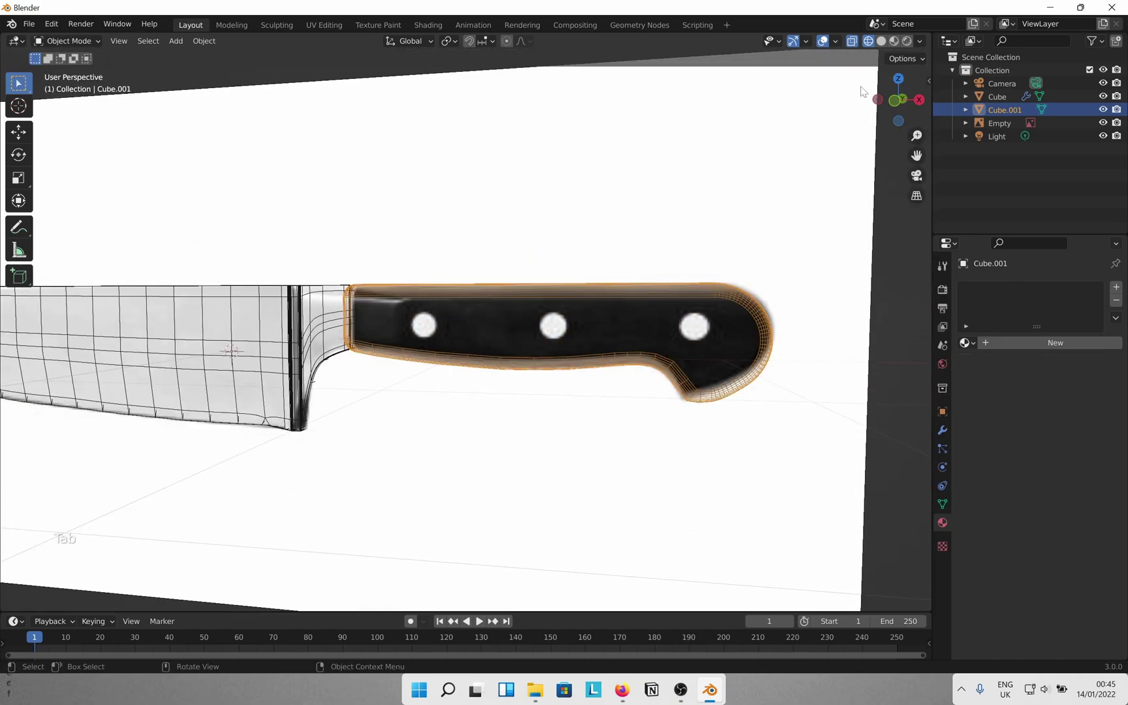
pyautogui.click(851, 41)
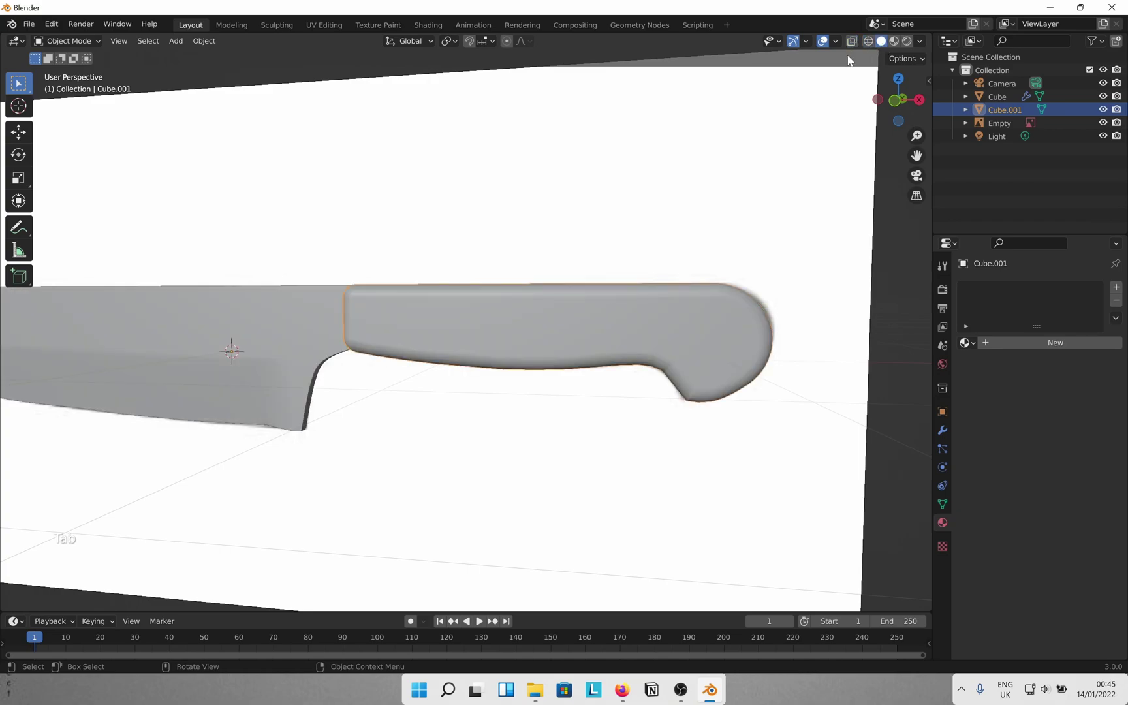
pyautogui.rightClick(627, 334)
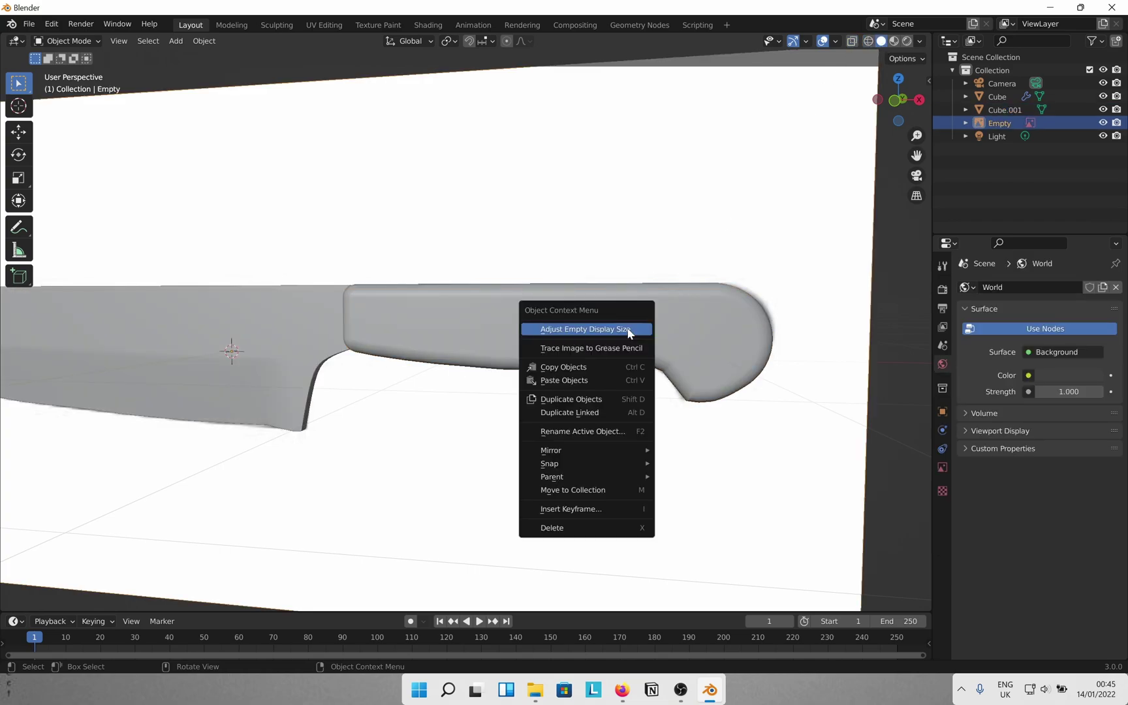
pyautogui.rightClick(704, 317)
pyautogui.click(704, 317)
# - Examine the bevelled handle and its fit with the blade from several angles, ending in a front view of the whole knife
pyautogui.moveTo(628, 336); pyautogui.dragTo(516, 376, button='middle')
pyautogui.scroll(-2, 499, 391)
pyautogui.scroll(3, 516, 376)
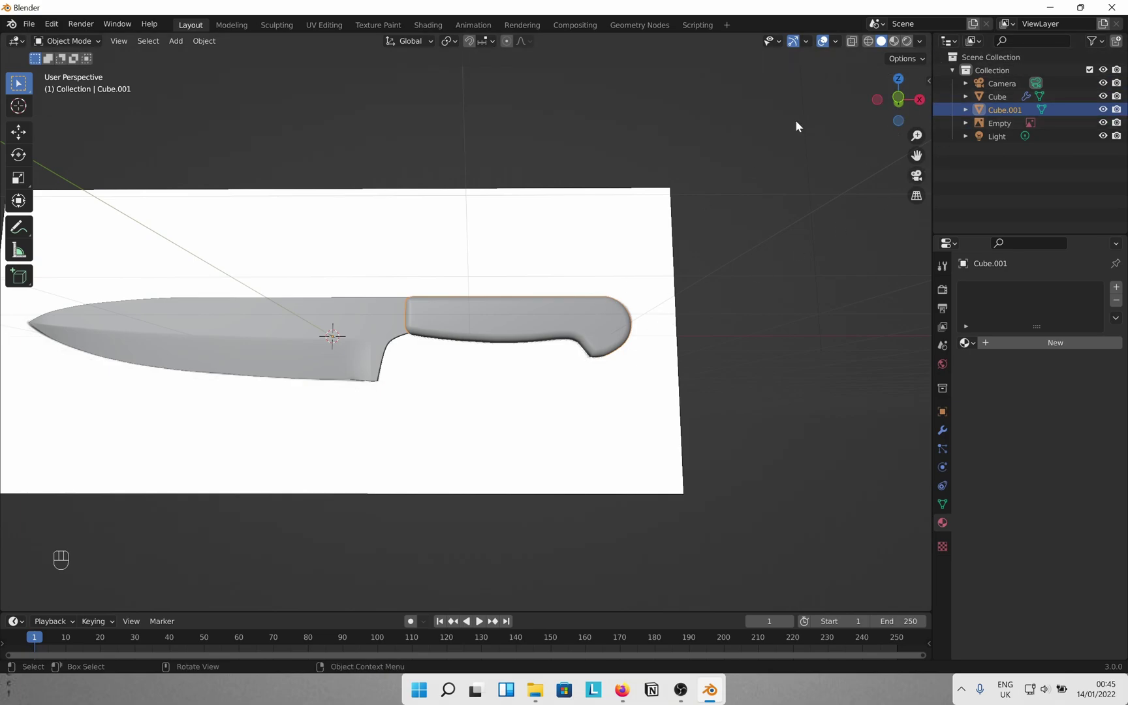
pyautogui.click(897, 98)
pyautogui.moveTo(453, 335); pyautogui.dragTo(602, 327, button='middle')
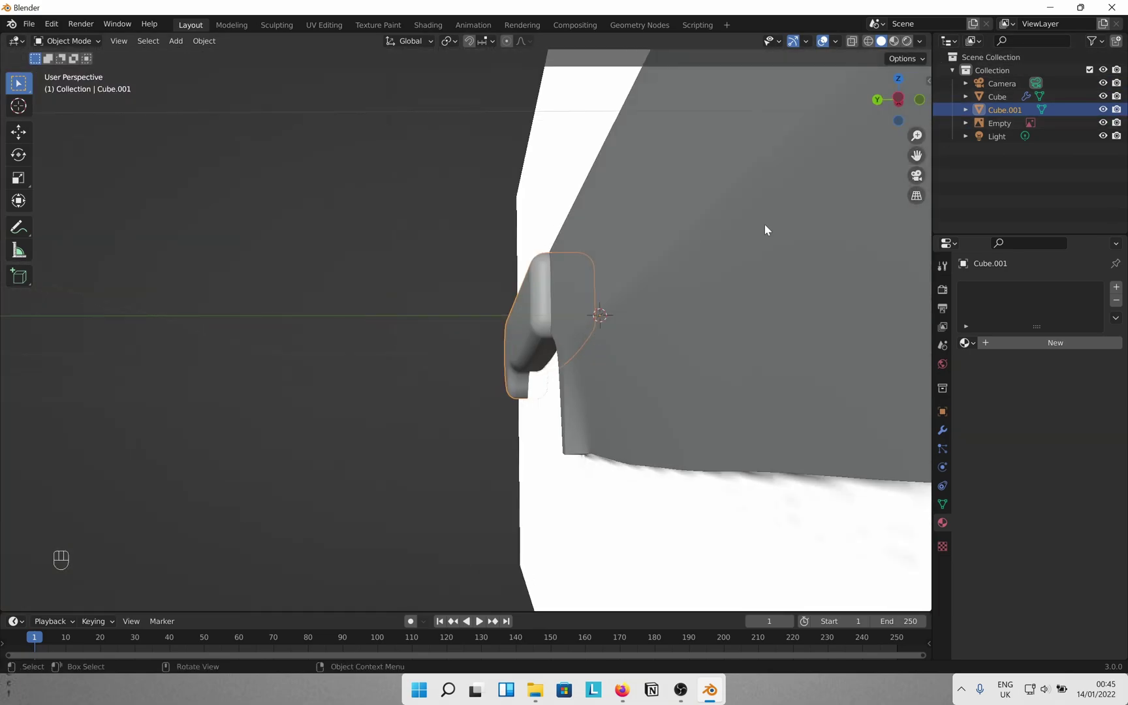
pyautogui.click(897, 101)
pyautogui.click(878, 101)
pyautogui.scroll(-3, 401, 377)
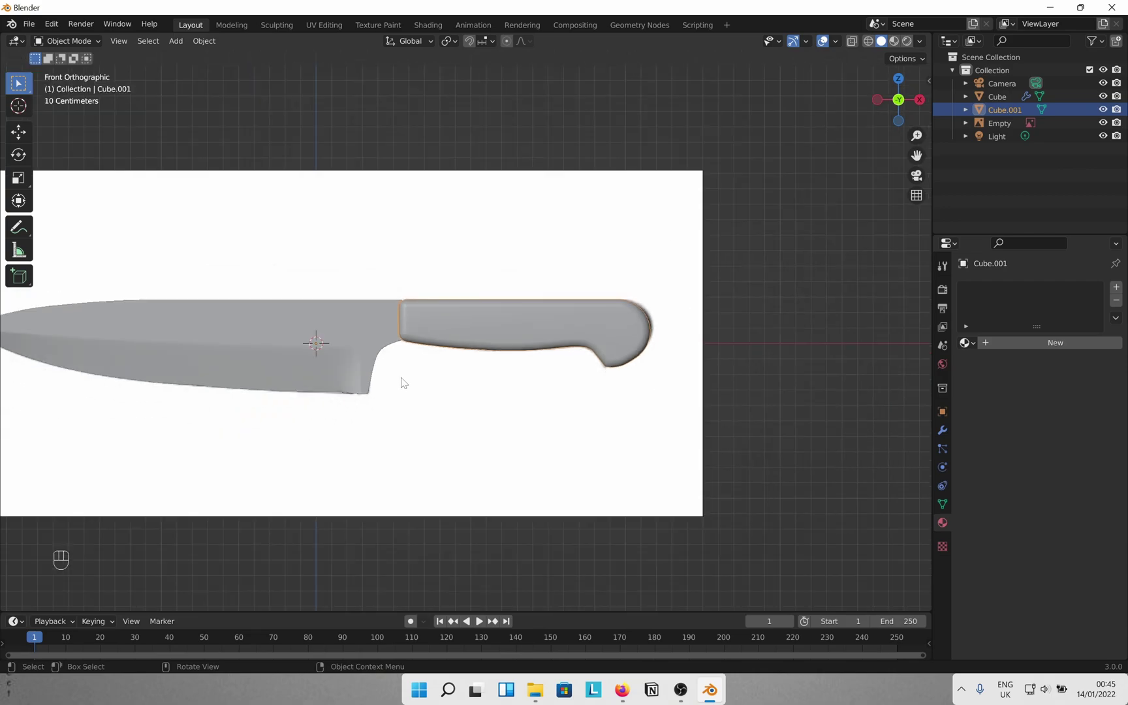
pyautogui.keyDown('shift'); pyautogui.moveTo(400, 377); pyautogui.dragTo(550, 375, button='middle'); pyautogui.keyUp('shift')
pyautogui.scroll(2, 561, 384)
pyautogui.scroll(-2, 607, 377)
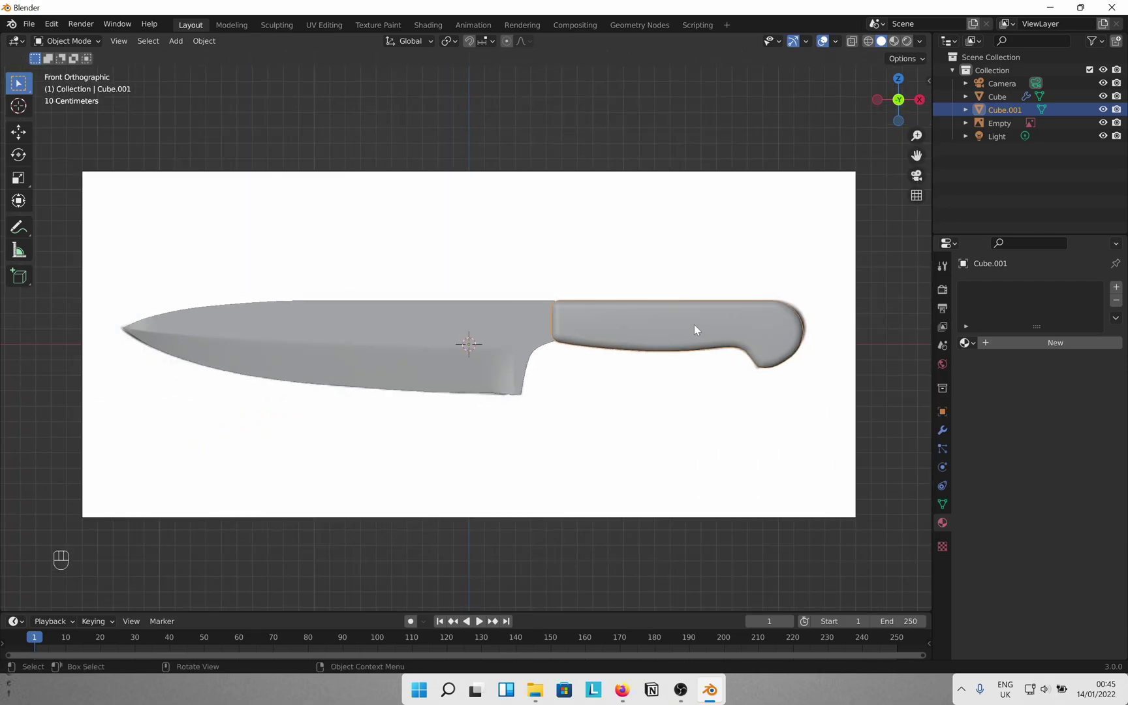
# - Give the handle a new material named Handle
pyautogui.click(1008, 343)
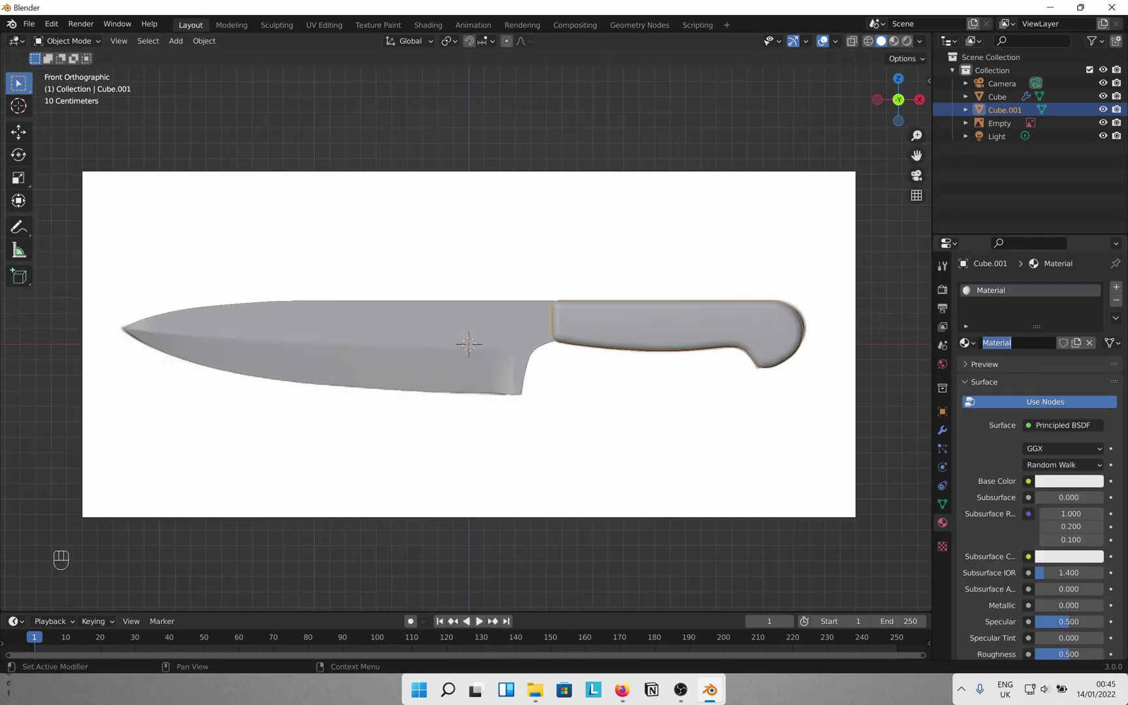
pyautogui.write('Handle')
# - Set the render engine to Cycles with GPU Compute as the device
pyautogui.click(942, 289)
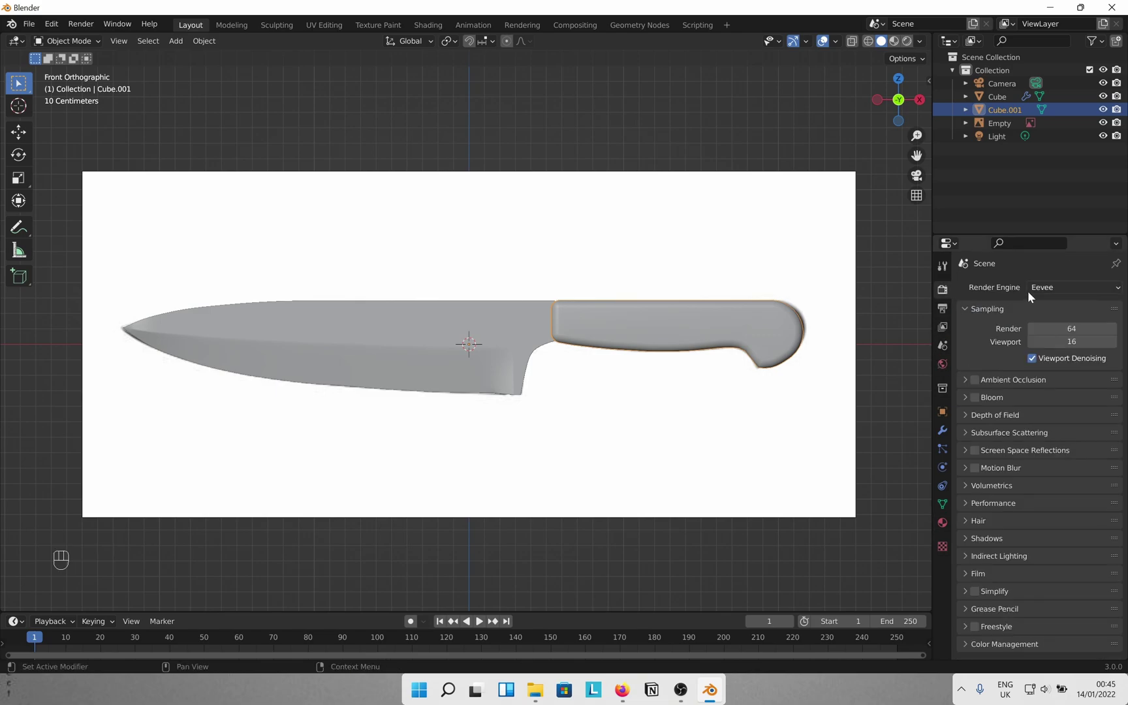
pyautogui.click(1038, 288)
pyautogui.click(1066, 336)
pyautogui.click(1063, 319)
pyautogui.click(1064, 350)
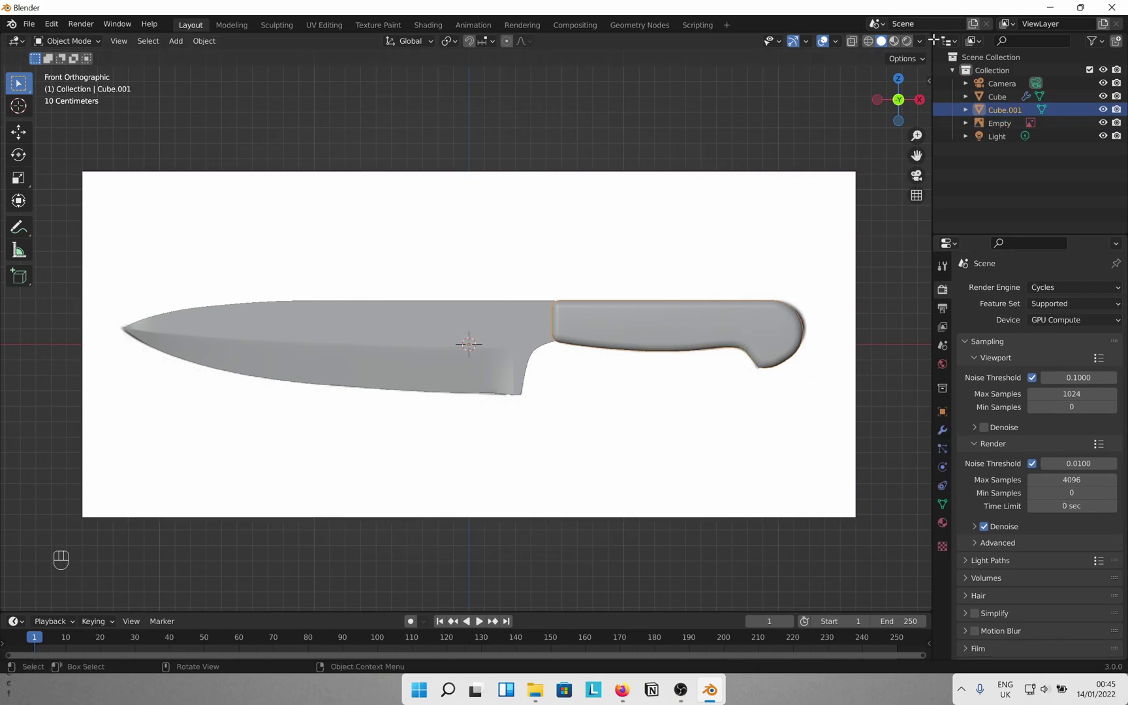
# - Split the 3D viewport in two and turn the new area into a Shader Editor showing the Handle material
pyautogui.moveTo(929, 36); pyautogui.dragTo(443, 98)
pyautogui.click(460, 41)
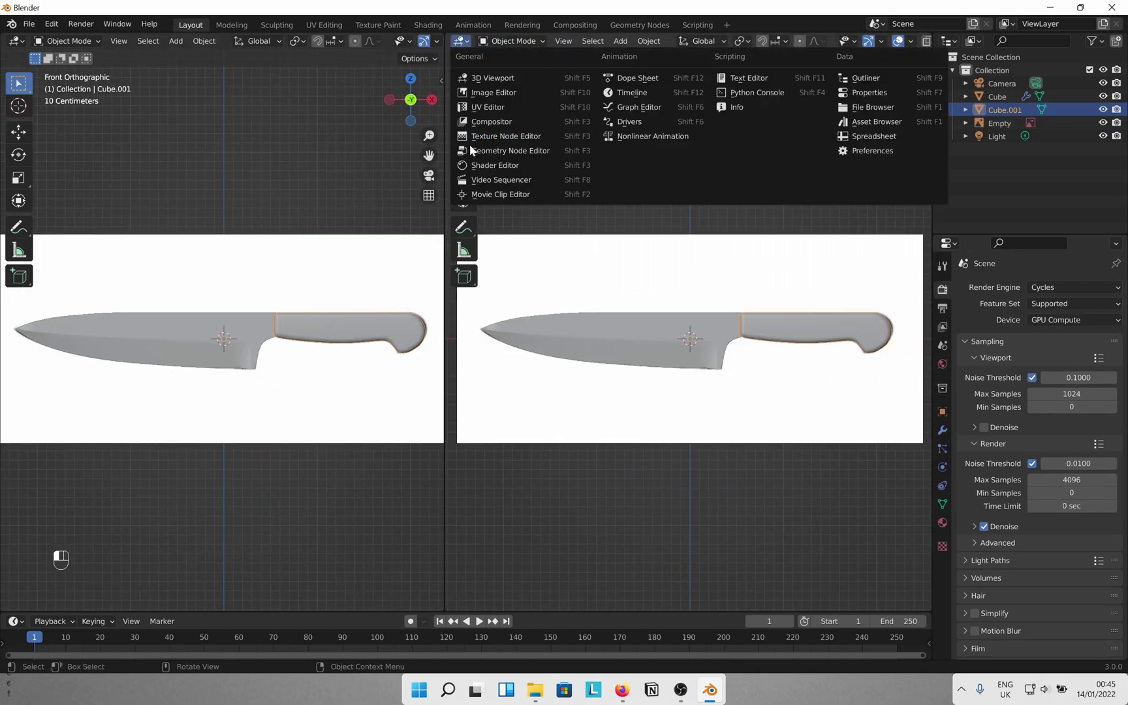
pyautogui.click(483, 159)
pyautogui.scroll(-4, 381, 44)
pyautogui.scroll(-1, 381, 46)
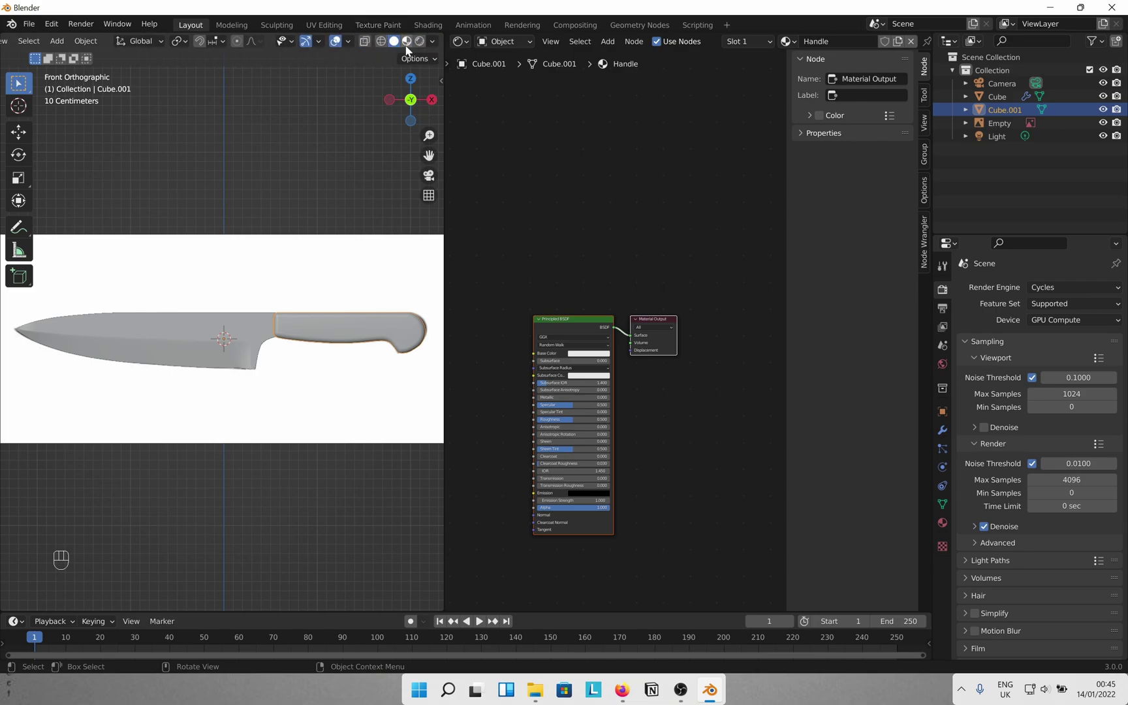
# - Show the knife in material preview shading and hide the reference image in the viewport
pyautogui.click(406, 43)
pyautogui.scroll(6, 313, 298)
pyautogui.keyDown('shift'); pyautogui.moveTo(383, 344); pyautogui.dragTo(198, 347, button='middle'); pyautogui.keyUp('shift')
pyautogui.scroll(-4, 274, 357)
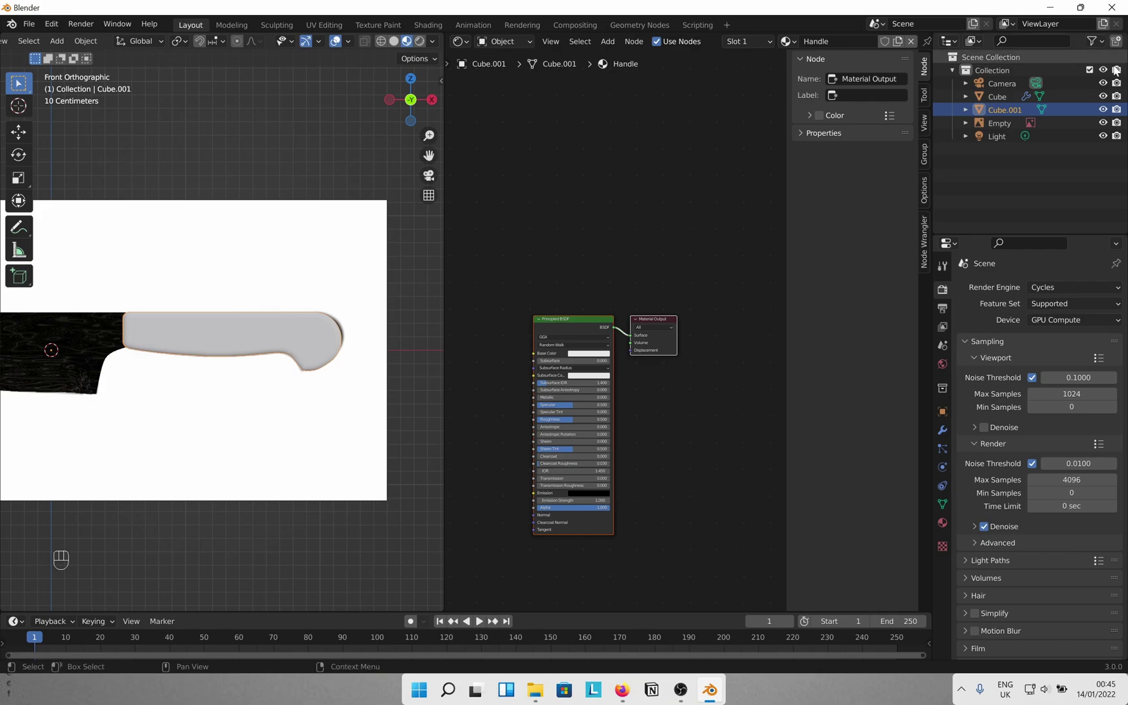
pyautogui.click(1103, 123)
pyautogui.scroll(4, 285, 418)
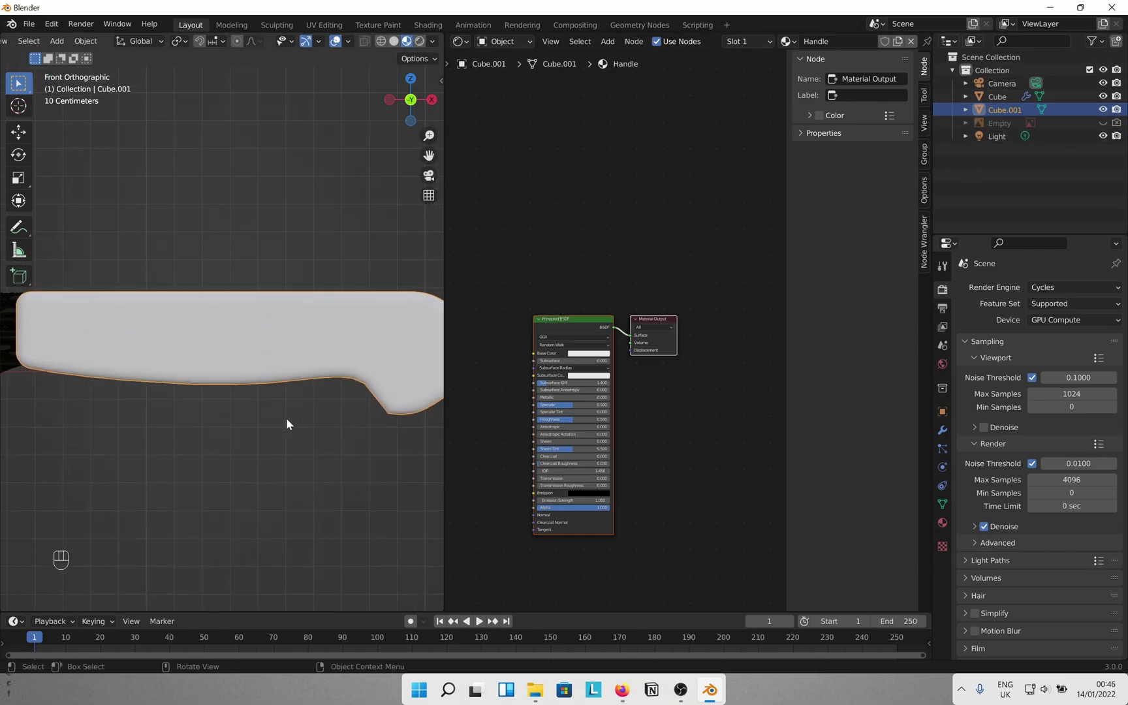
pyautogui.scroll(-2, 286, 418)
# - Hide the Shader Editor's sidebar and set the Handle material's base color to black
pyautogui.press('n')
pyautogui.scroll(2, 705, 379)
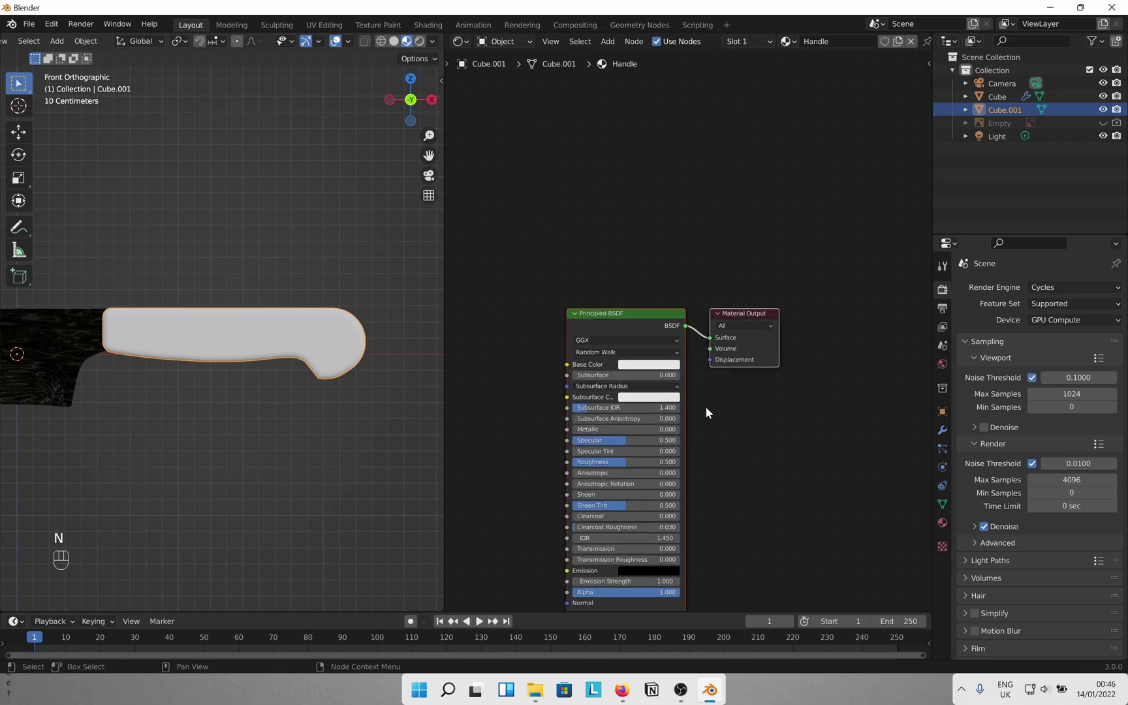
pyautogui.scroll(2, 706, 406)
pyautogui.keyDown('shift'); pyautogui.moveTo(697, 478); pyautogui.dragTo(755, 380, button='middle'); pyautogui.keyUp('shift')
pyautogui.click(693, 277)
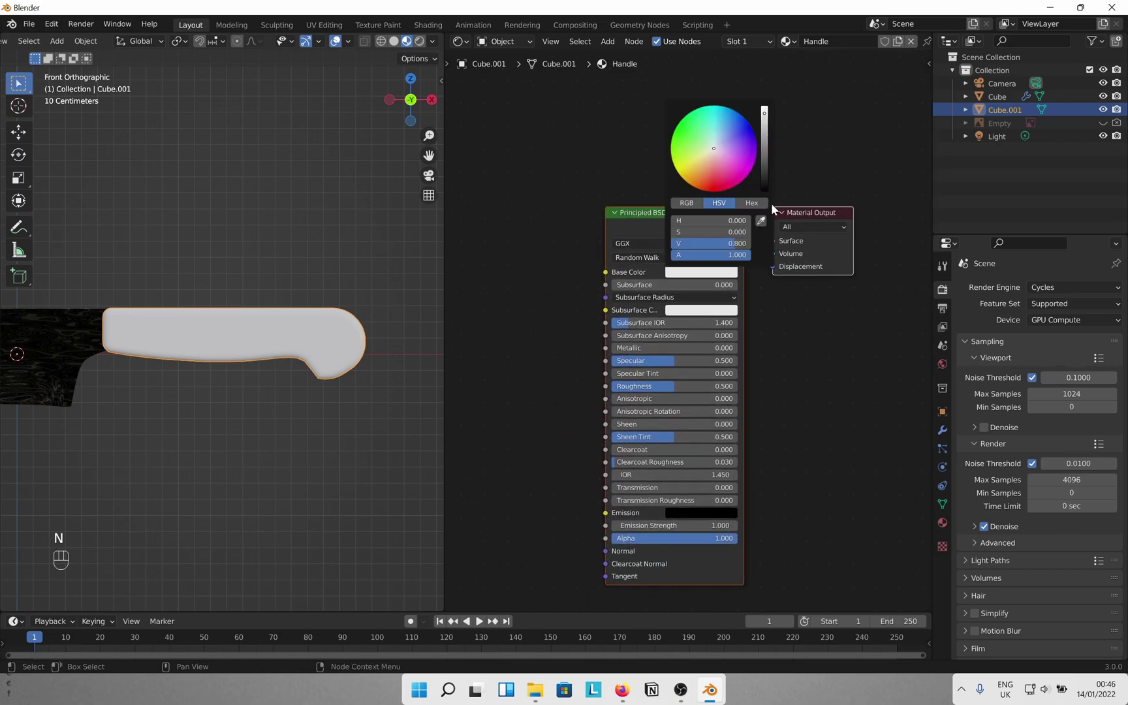
pyautogui.click(769, 200)
# - Add a Noise Texture node to the Handle material and attach a mapping setup to its Vector input
pyautogui.moveTo(441, 358); pyautogui.dragTo(646, 355, button='middle')
pyautogui.hotkey('shift', 'a')
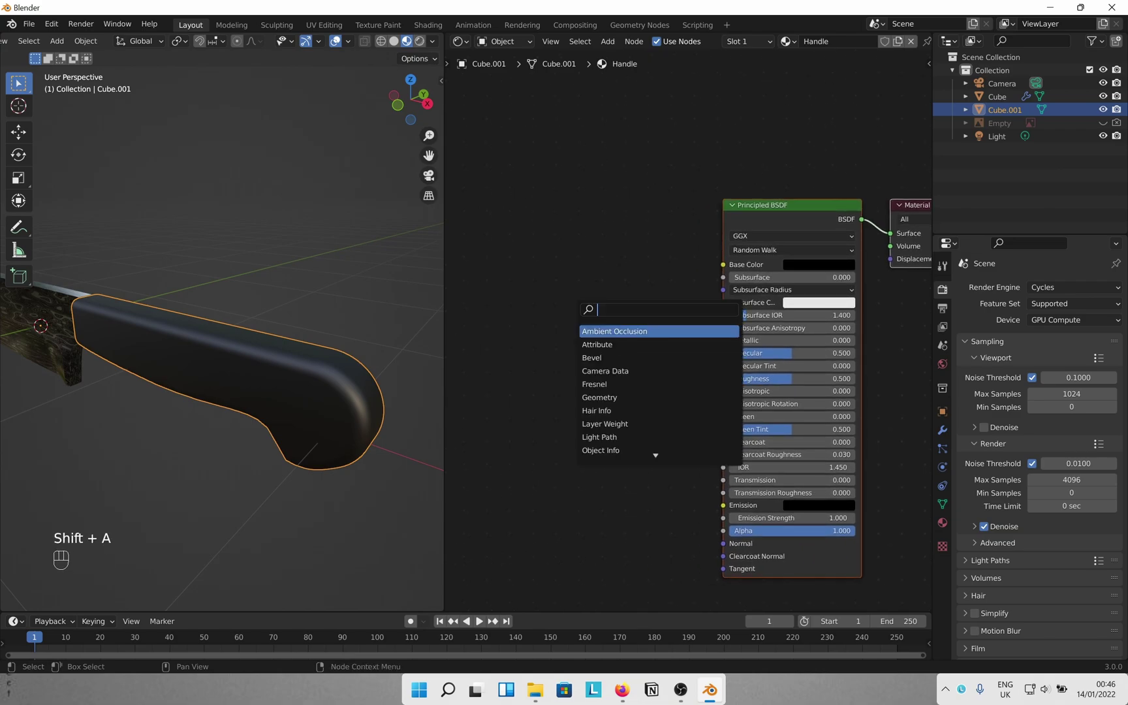
pyautogui.write('noise')
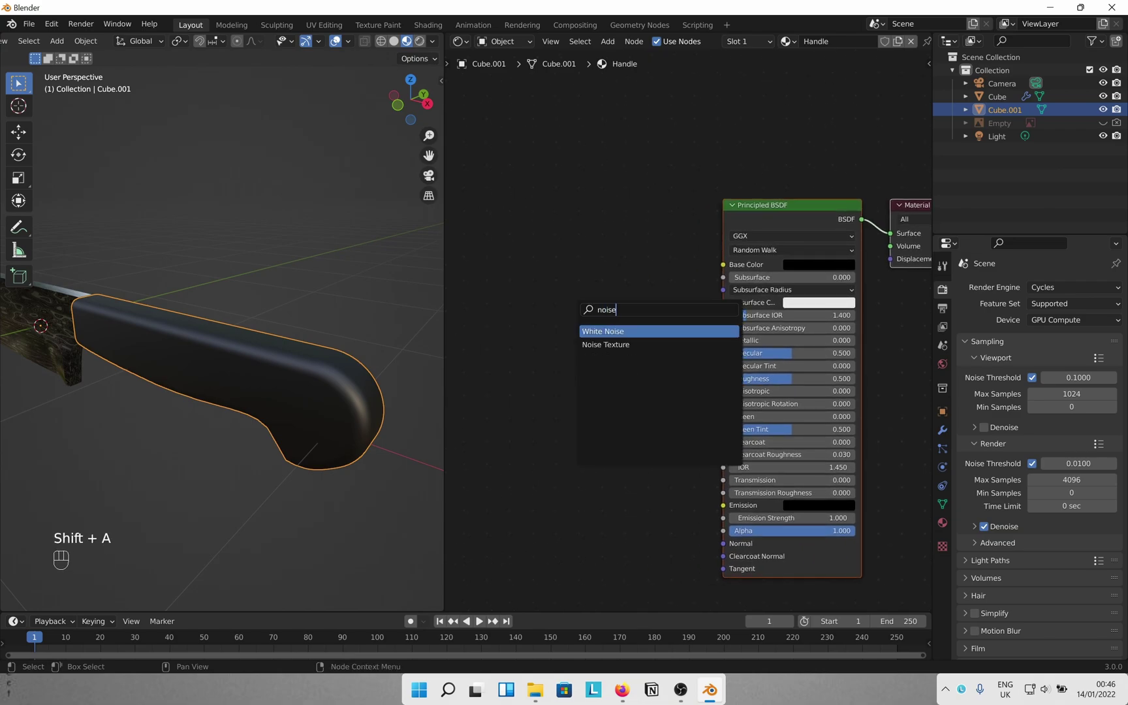
pyautogui.press('Down')
pyautogui.press('Return')
pyautogui.click(557, 300)
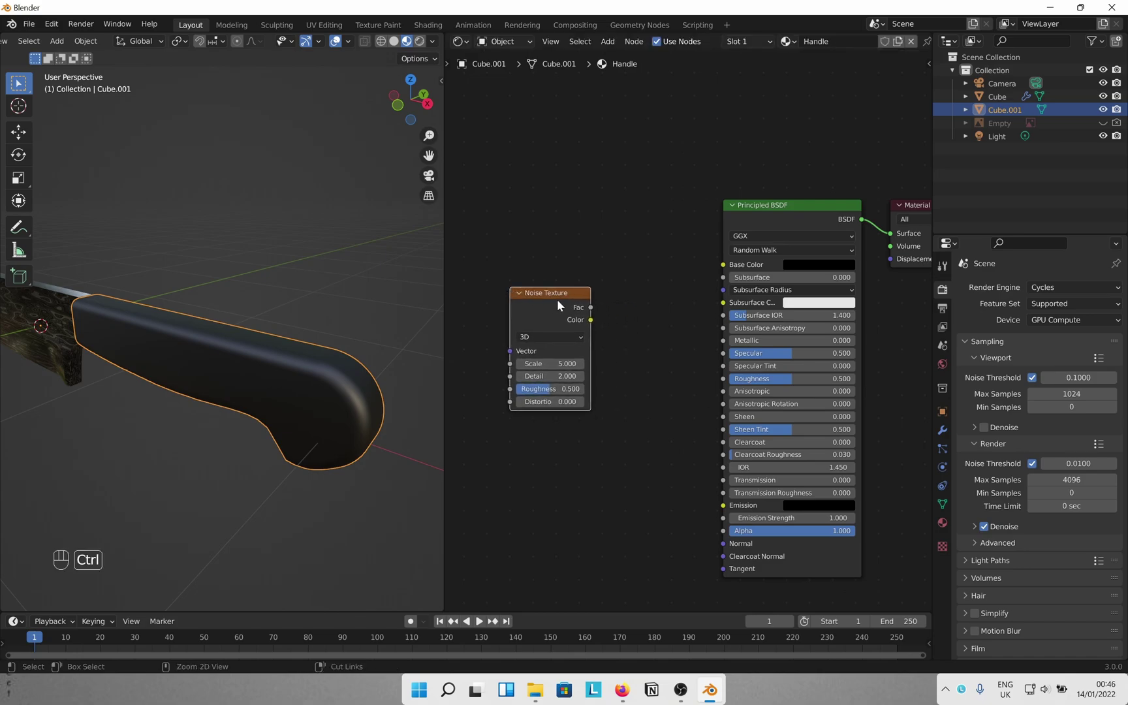
pyautogui.hotkey('ctrl', 't')
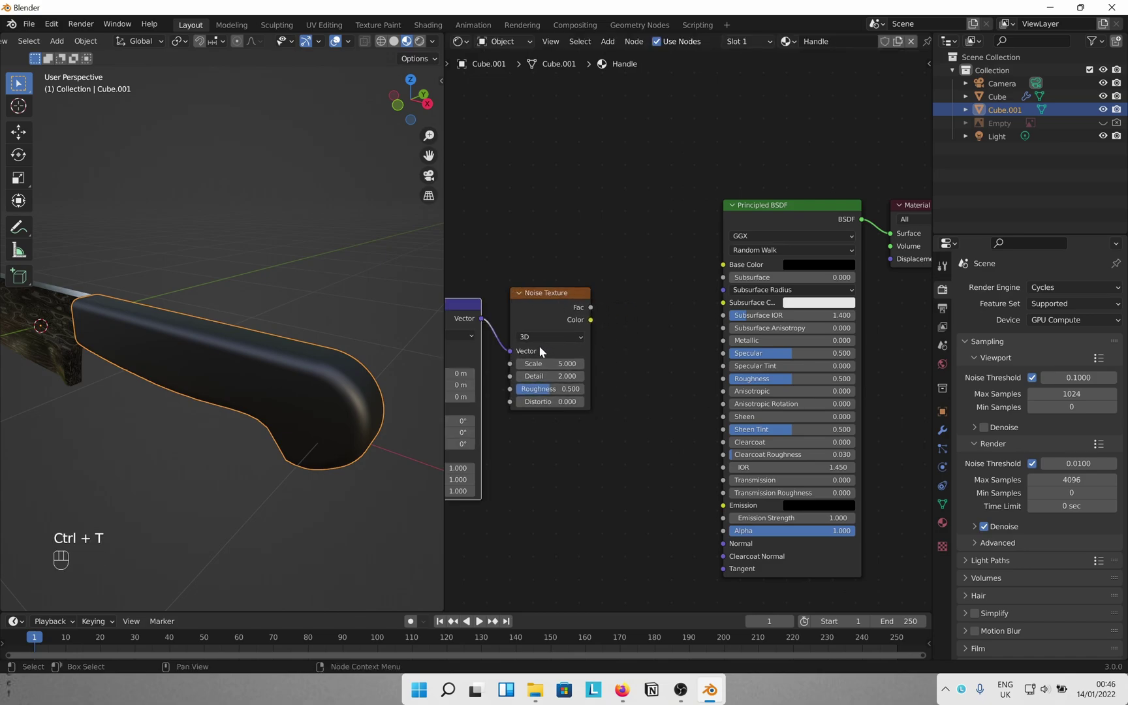
# - Add a Bump node linking the noise's Fac to Height and its Normal output to the Principled BSDF's Normal
pyautogui.hotkey('shift', 'a')
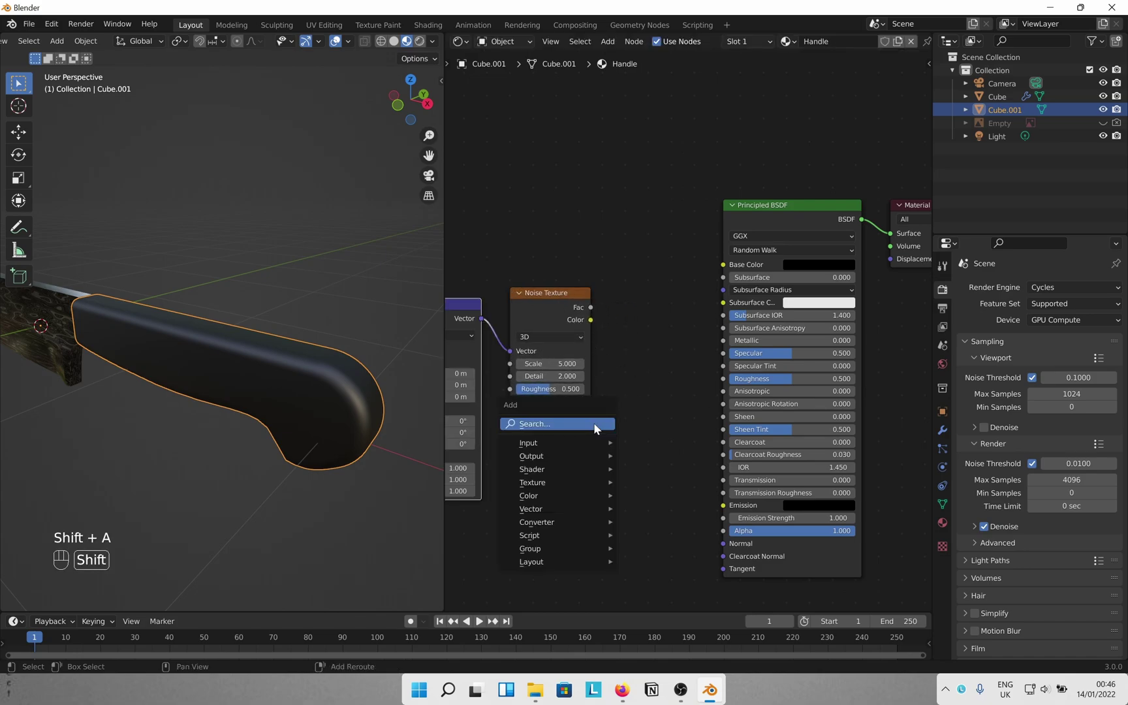
pyautogui.click(593, 422)
pyautogui.write('bump')
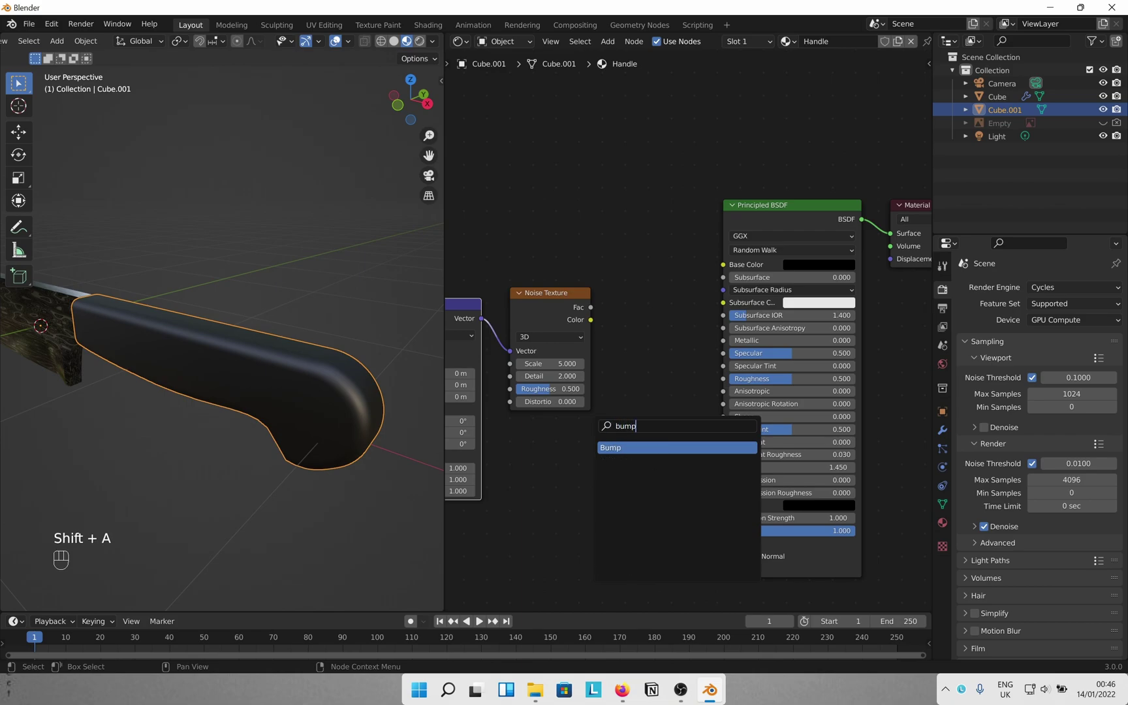
pyautogui.press('Return')
pyautogui.click(649, 404)
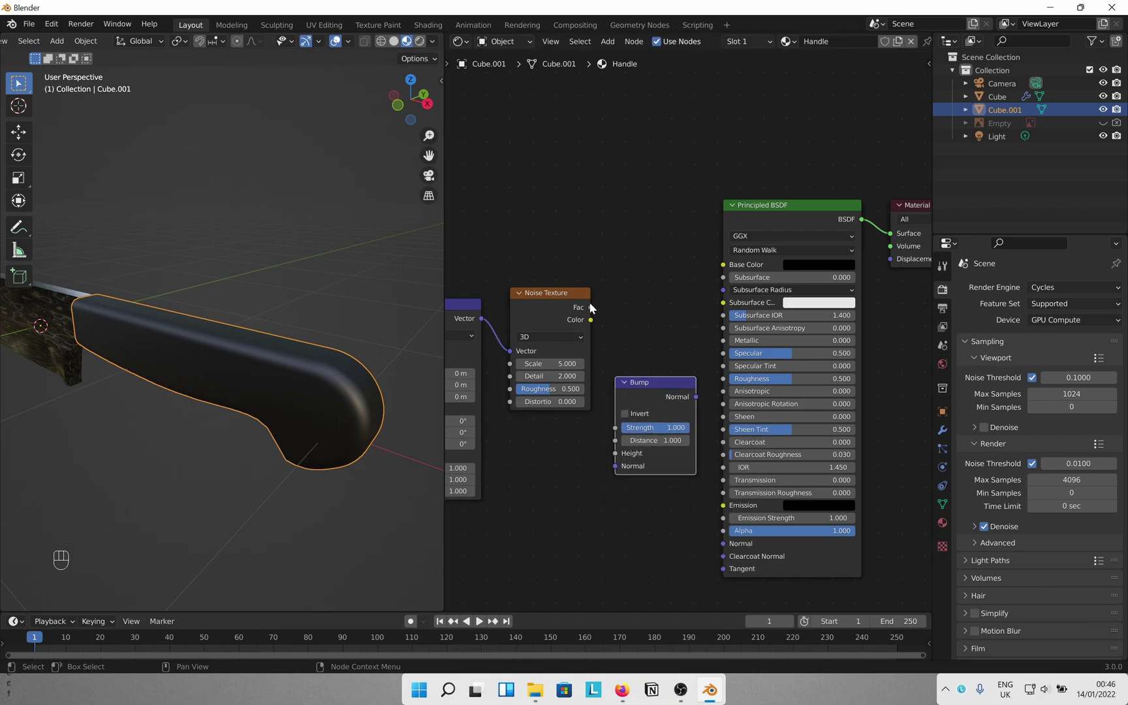
pyautogui.moveTo(591, 307); pyautogui.dragTo(615, 453)
pyautogui.moveTo(696, 398); pyautogui.dragTo(724, 543)
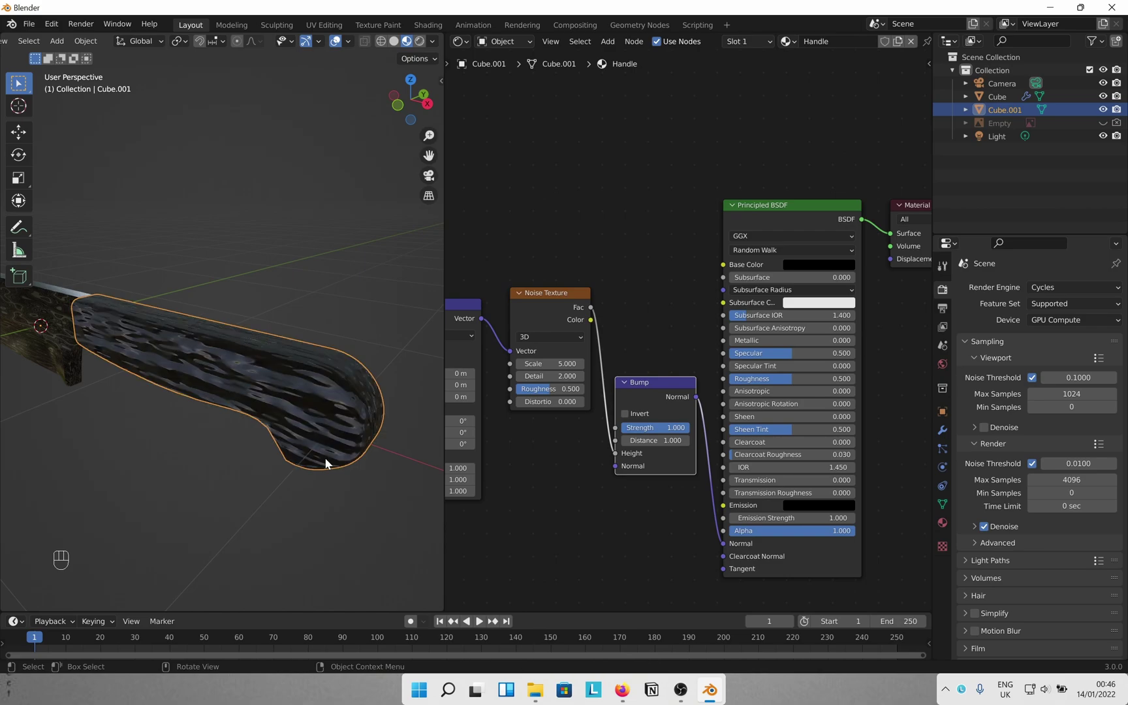
# - Add a level 2 subdivision surface to the handle
pyautogui.press('ctrl')
pyautogui.hotkey('ctrl', '2')
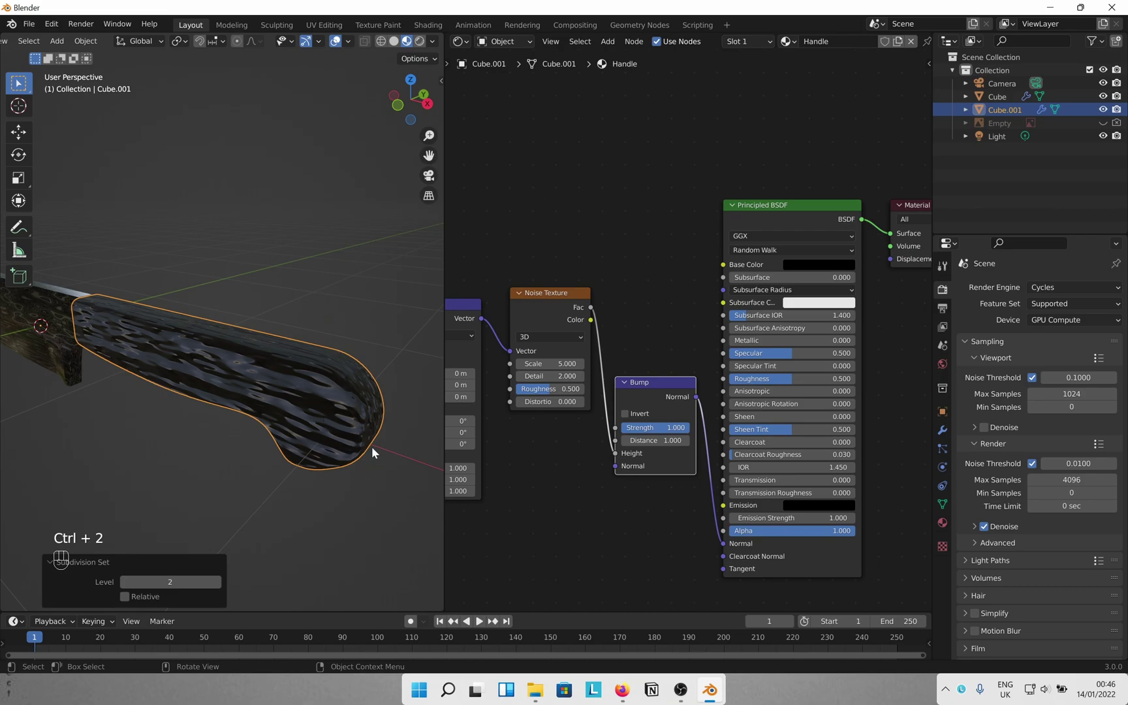
# - Set the scale of the Handle material's Noise Texture to 200
pyautogui.moveTo(291, 437); pyautogui.dragTo(449, 428, button='middle')
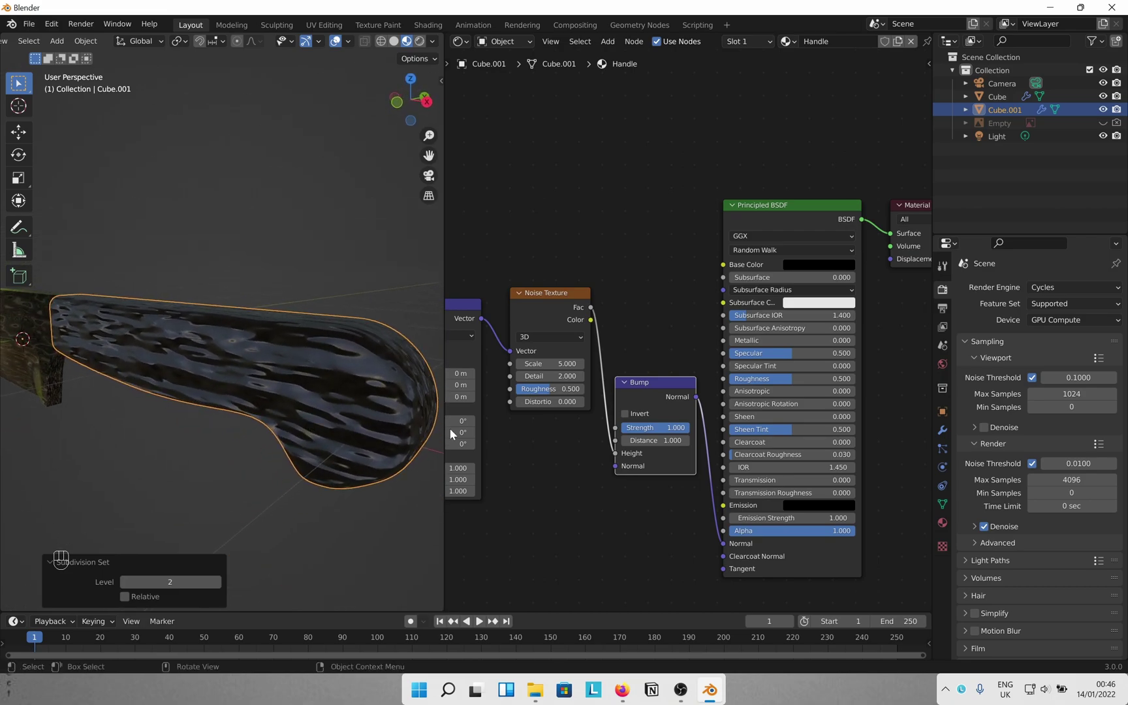
pyautogui.click(548, 364)
pyautogui.write('200')
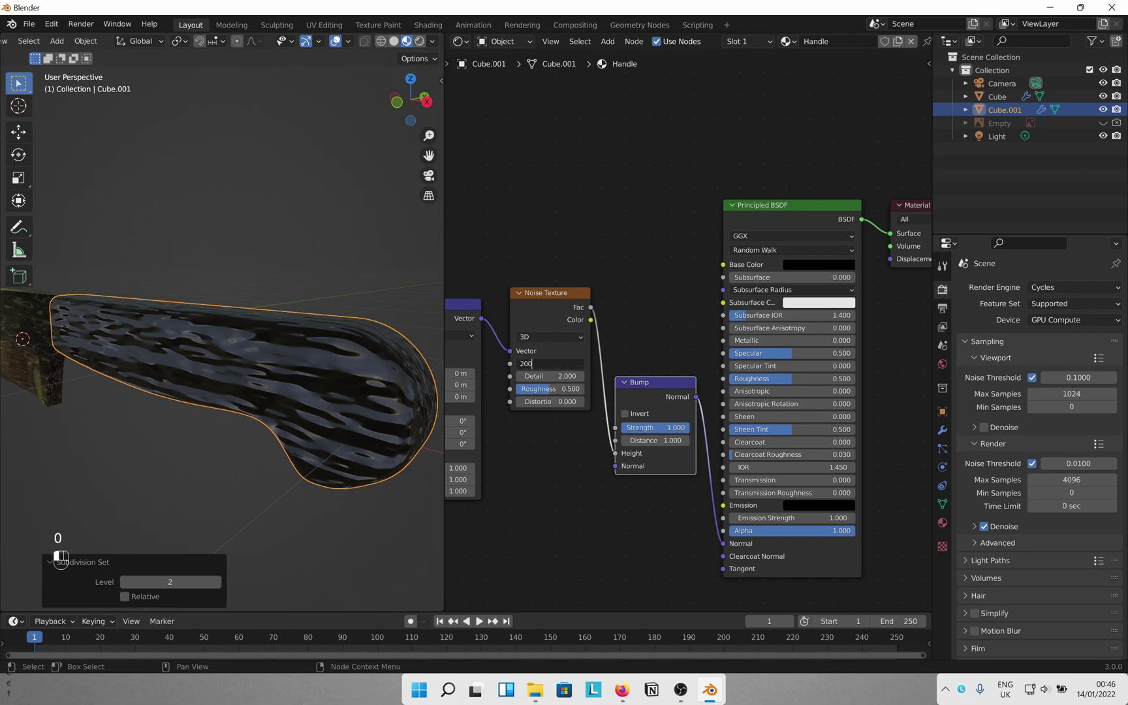
pyautogui.press('Return')
# - Reduce the strength of the Handle material's Bump node to 0.2
pyautogui.moveTo(294, 461); pyautogui.dragTo(430, 444, button='middle')
pyautogui.click(623, 427)
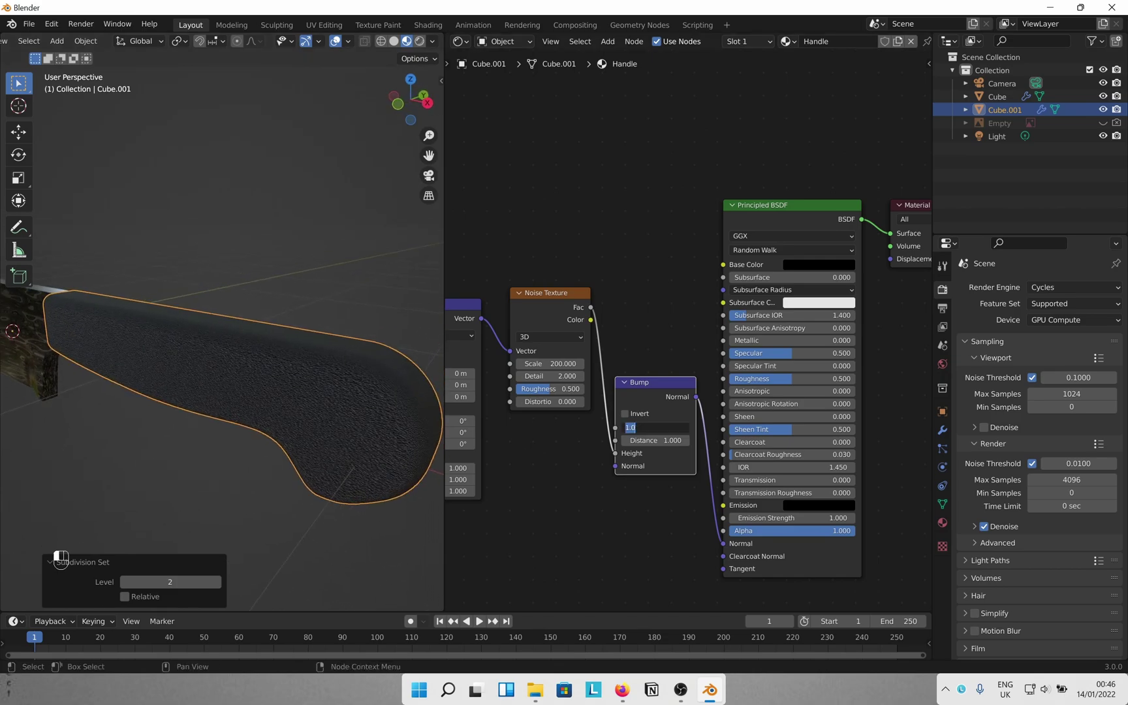
pyautogui.write('0.1')
pyautogui.press('Return')
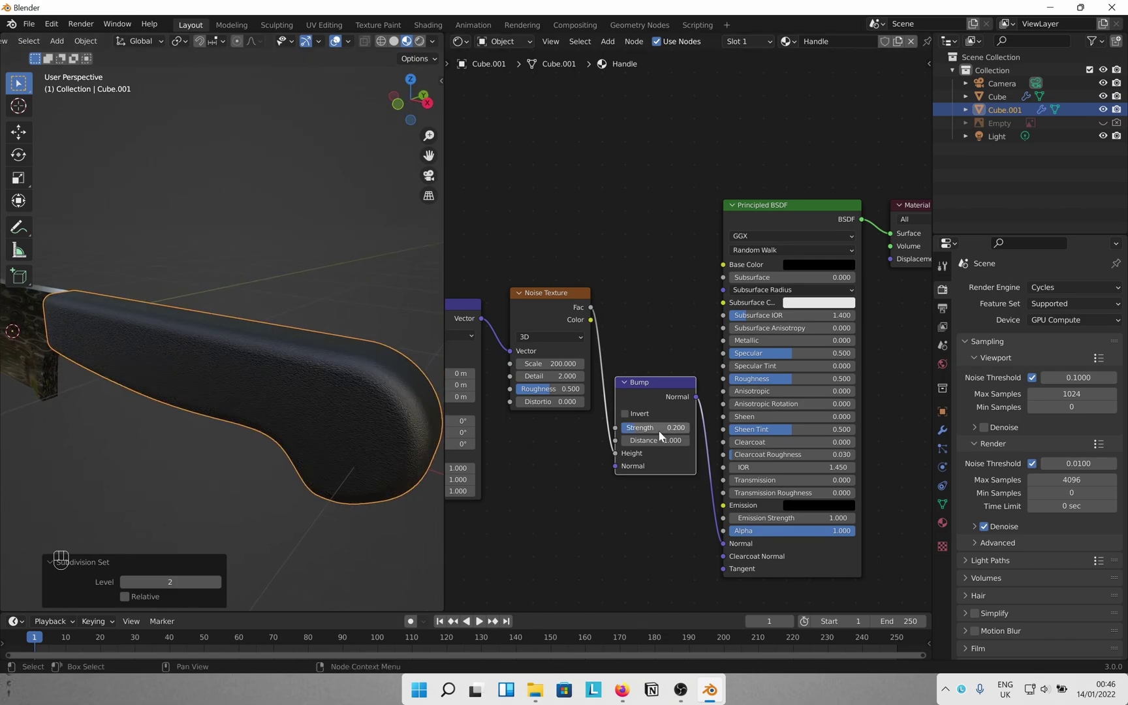
# - Set the Specular value of the Handle material's Principled BSDF to 0.2
pyautogui.moveTo(417, 398)
pyautogui.mouseDown(button='middle')
pyautogui.moveTo(309, 446)
pyautogui.moveTo(275, 420)
pyautogui.moveTo(370, 435)
pyautogui.moveTo(319, 437)
pyautogui.mouseUp(button='middle')
pyautogui.scroll(11, 231, 342)
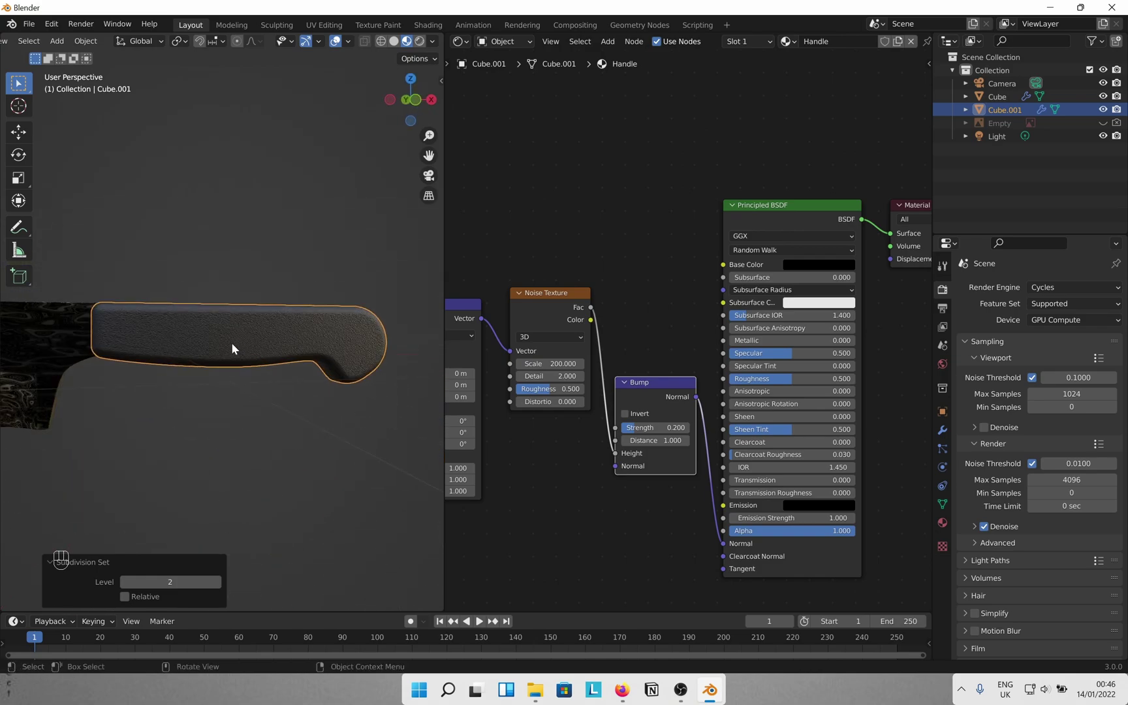
pyautogui.moveTo(288, 359); pyautogui.dragTo(221, 394, button='middle')
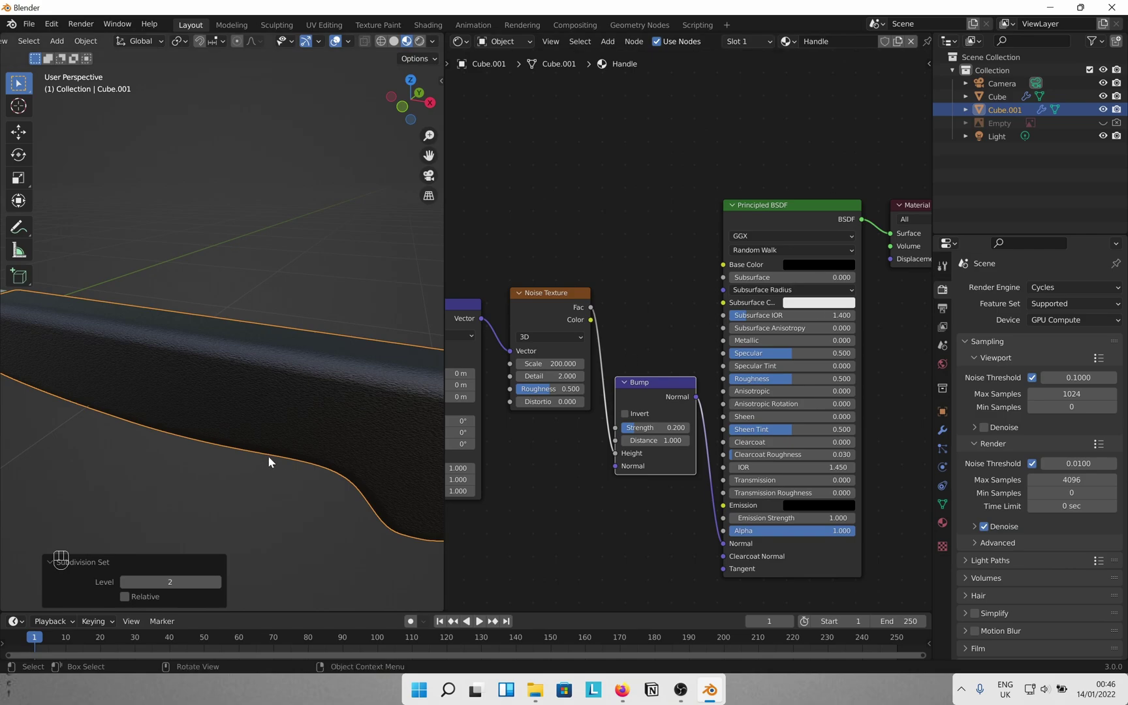
pyautogui.scroll(-5, 268, 455)
pyautogui.moveTo(754, 353); pyautogui.dragTo(716, 353)
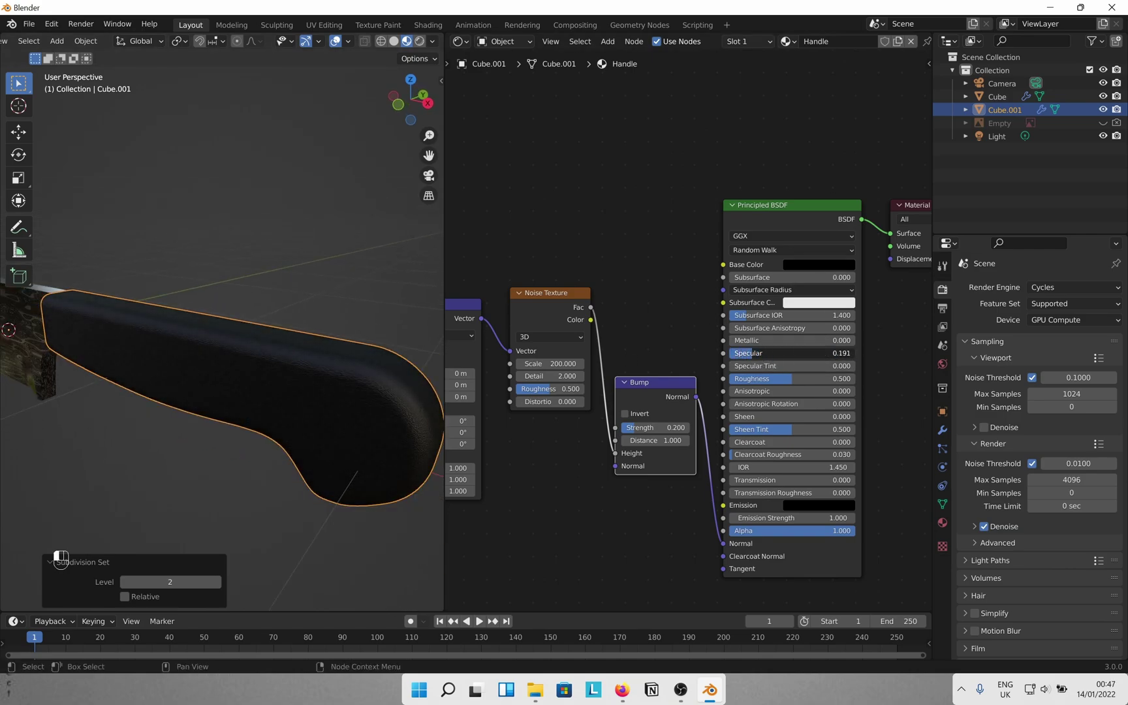
pyautogui.doubleClick(768, 352)
pyautogui.press('BackSpace')
pyautogui.press('BackSpace')
pyautogui.press('BackSpace')
pyautogui.press('BackSpace')
pyautogui.press('BackSpace')
pyautogui.press('BackSpace')
pyautogui.write('.2')
pyautogui.press('Return')
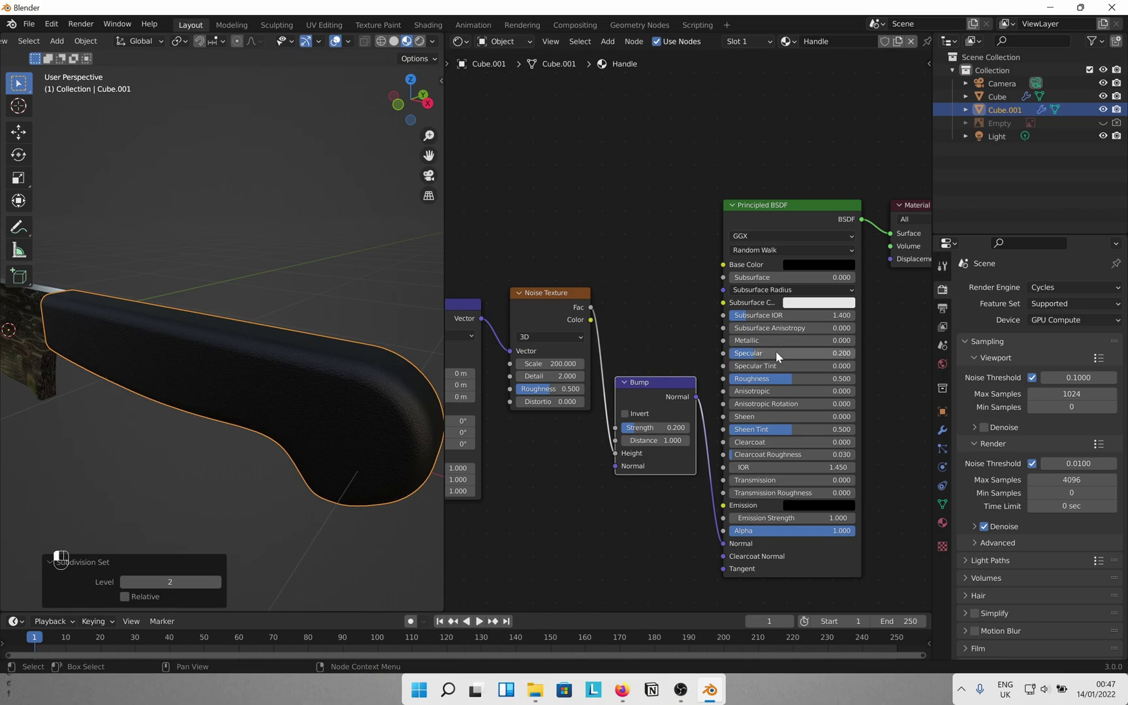
# - View the knife from the front in orthographic projection
pyautogui.moveTo(398, 356); pyautogui.dragTo(155, 401, button='middle')
pyautogui.click(401, 108)
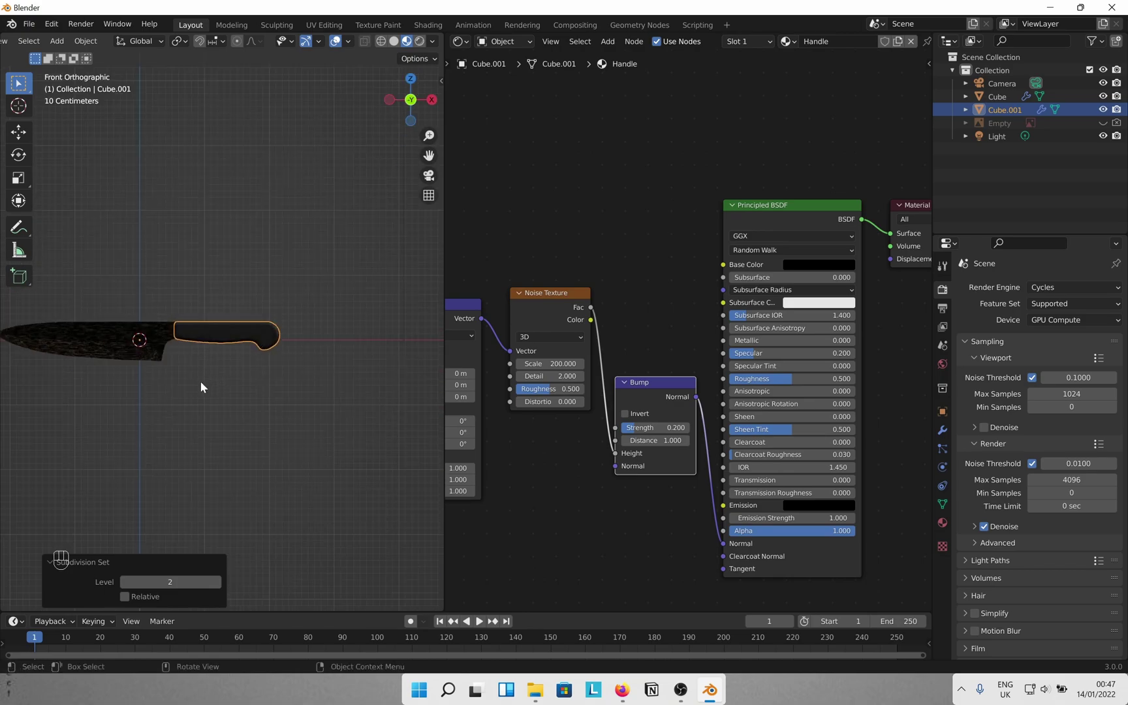
pyautogui.scroll(4, 189, 380)
pyautogui.click(177, 378)
pyautogui.scroll(4, 171, 371)
pyautogui.keyDown('shift'); pyautogui.moveTo(168, 366); pyautogui.dragTo(250, 388, button='middle'); pyautogui.keyUp('shift')
pyautogui.scroll(-2, 250, 392)
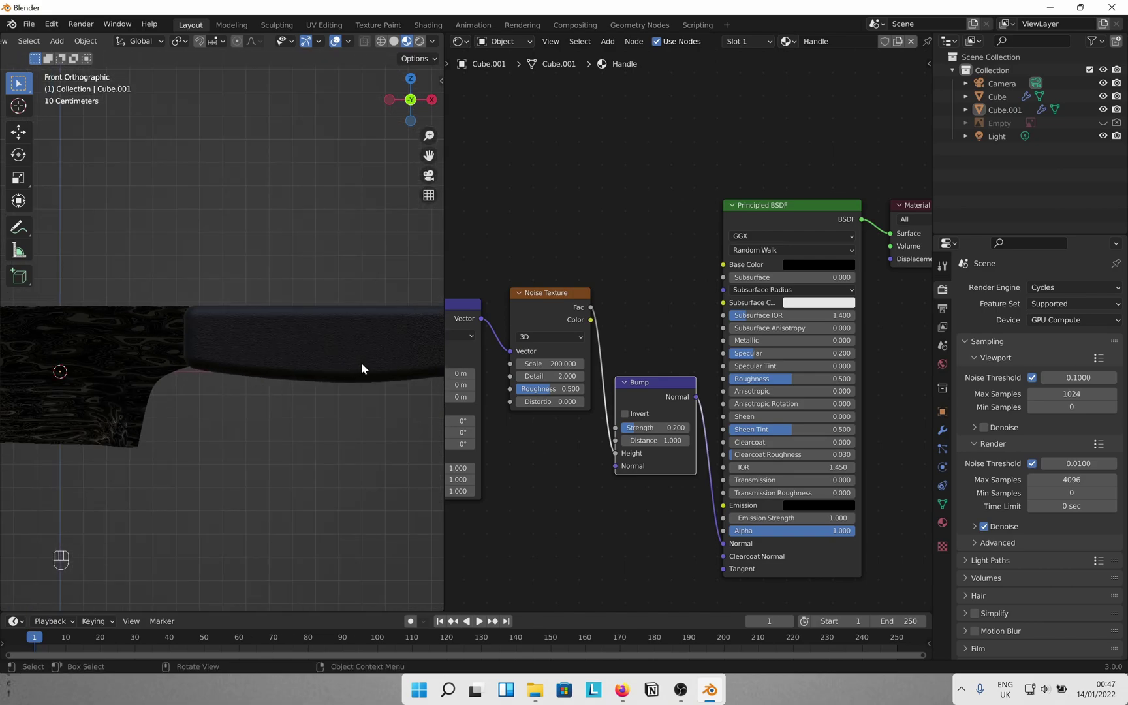
pyautogui.click(382, 359)
pyautogui.press('s')
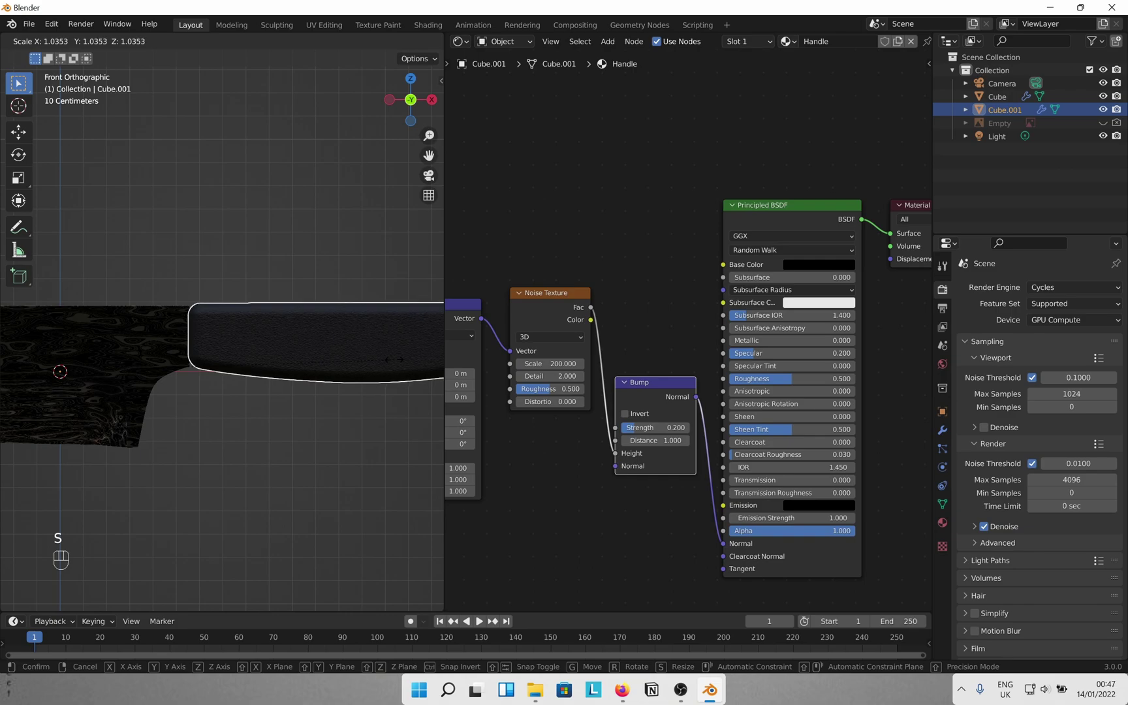
pyautogui.keyDown('shift'); pyautogui.rightClick(402, 359); pyautogui.keyUp('shift')
pyautogui.keyDown('shift'); pyautogui.moveTo(402, 360); pyautogui.dragTo(297, 373, button='middle'); pyautogui.keyUp('shift')
pyautogui.scroll(-3, 297, 373)
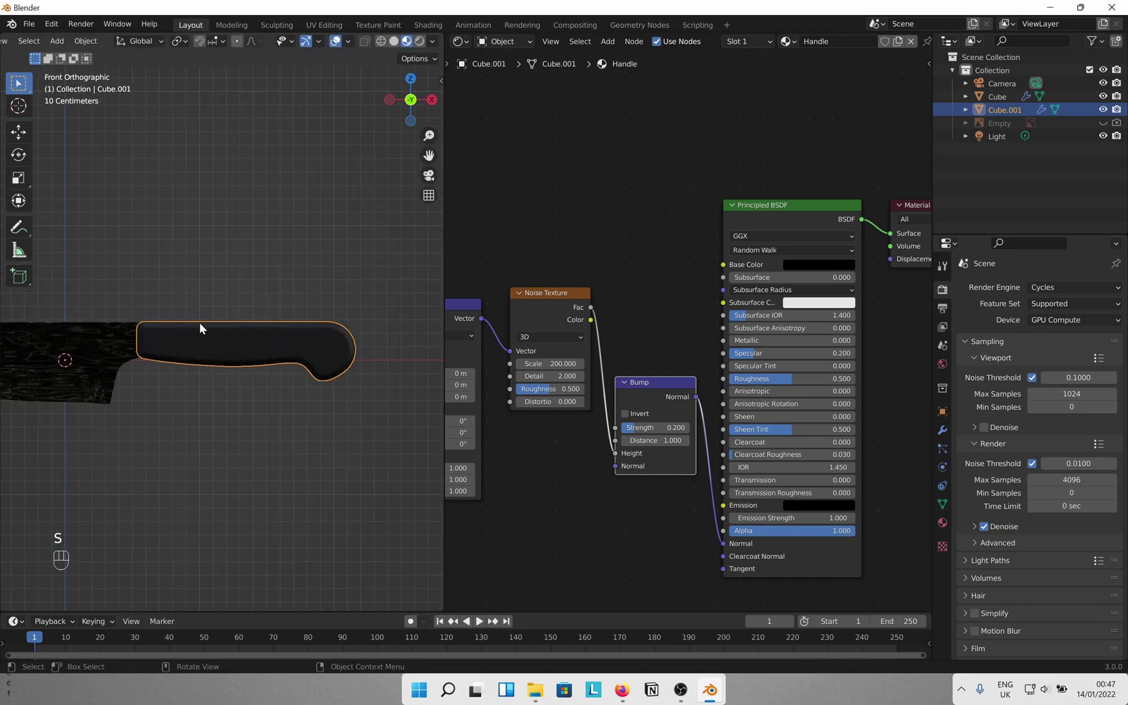
# - Set the handle's origin to its geometry and scale the handle up uniformly by a factor of 1.026
pyautogui.rightClick(254, 365)
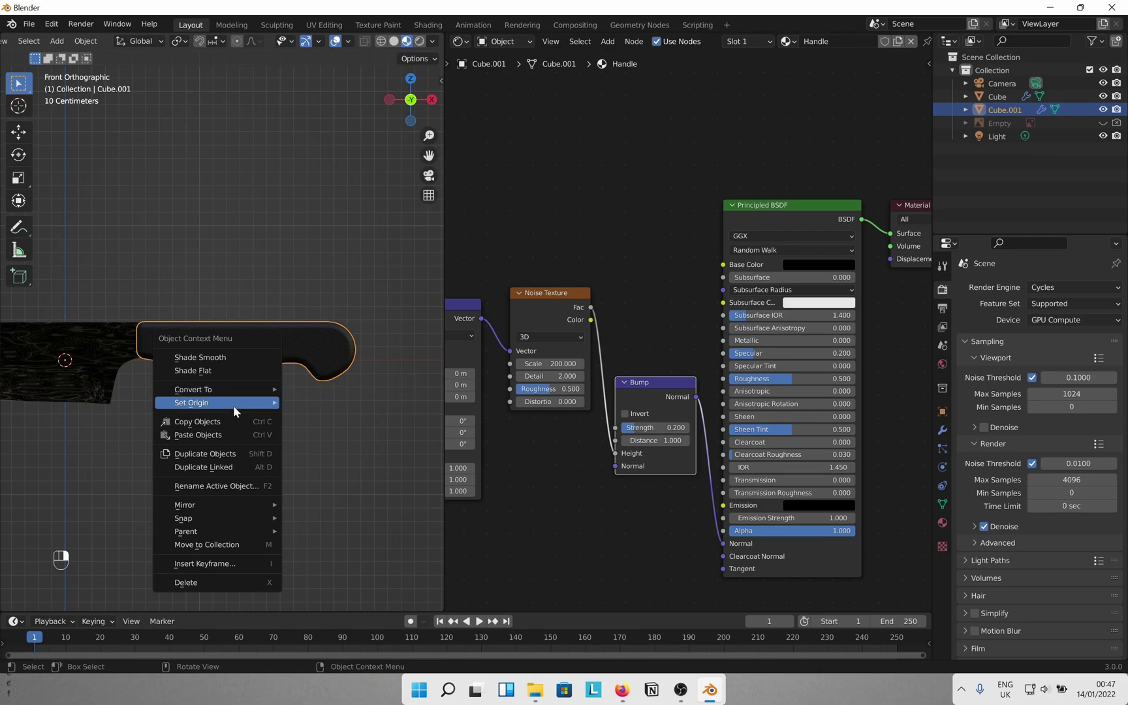
pyautogui.moveTo(232, 405)
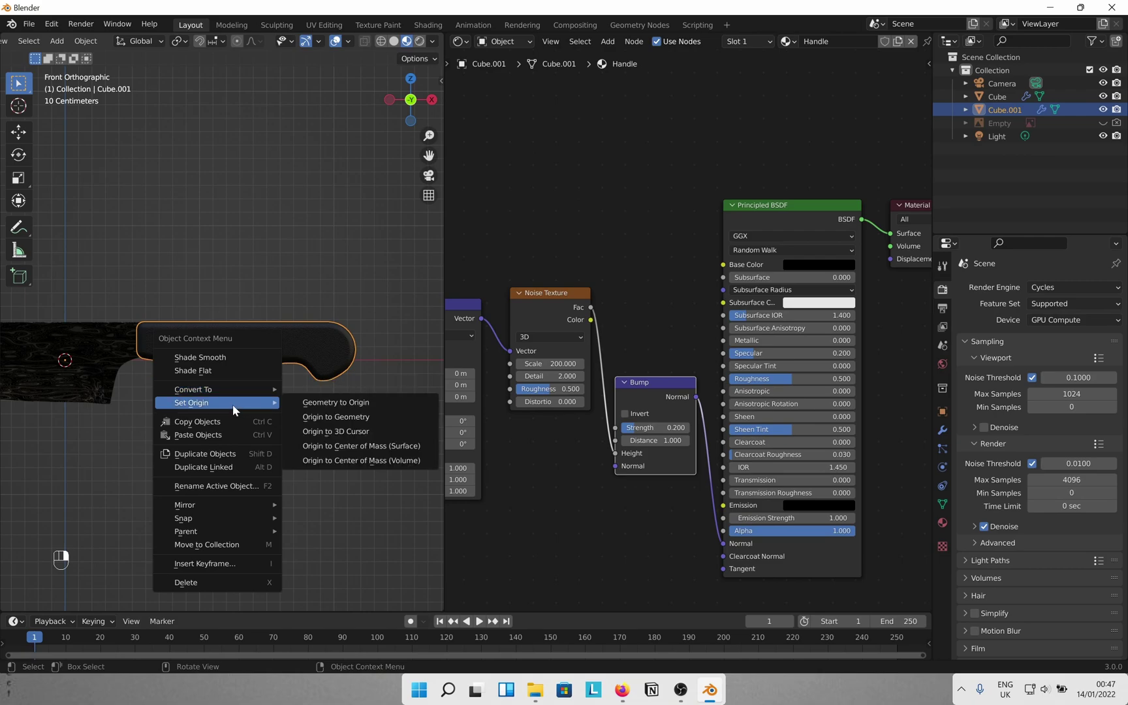
pyautogui.click(320, 416)
pyautogui.press('s')
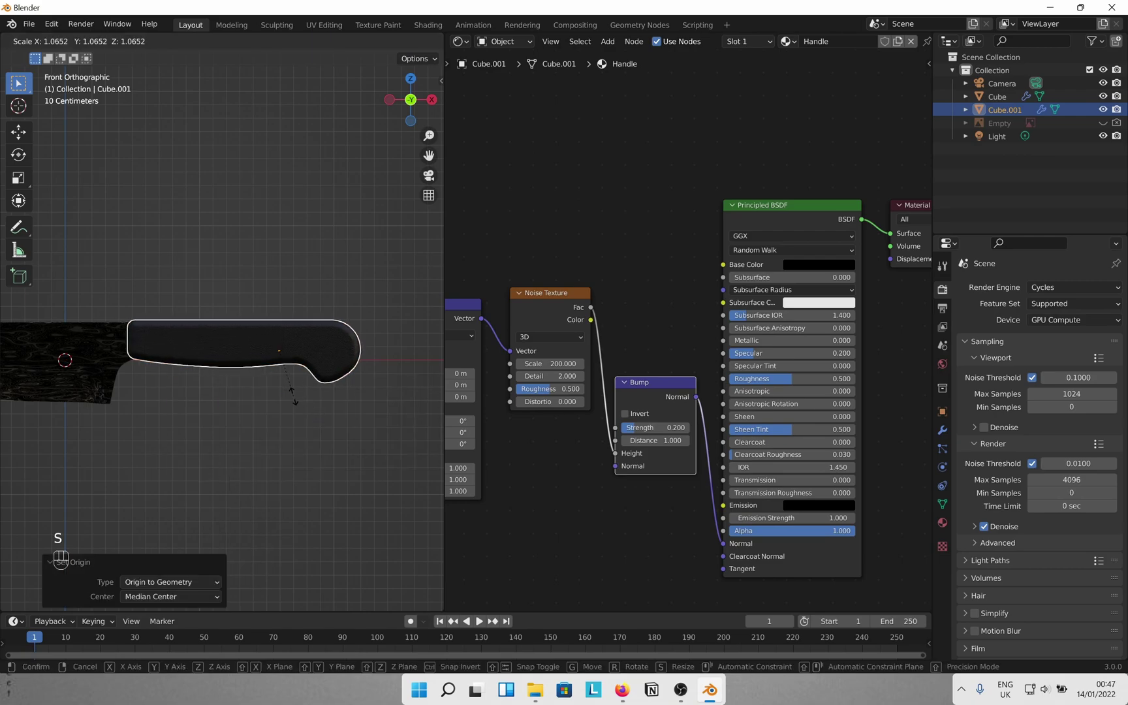
pyautogui.press('s')
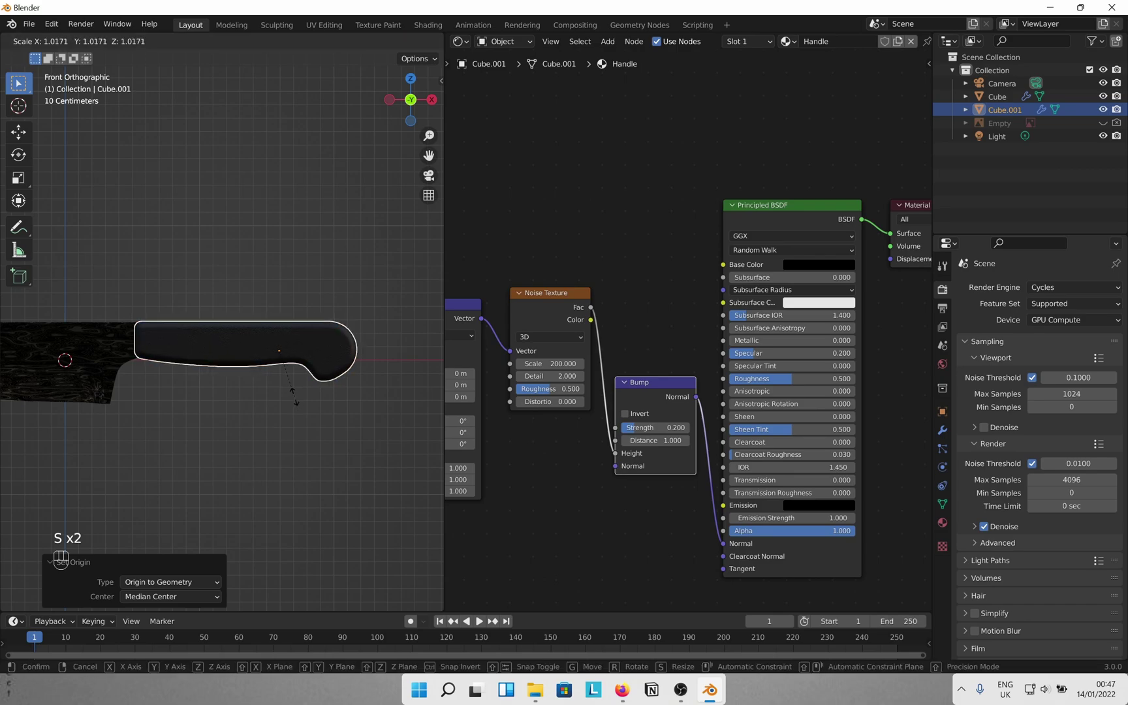
pyautogui.click(293, 391)
pyautogui.scroll(4, 258, 396)
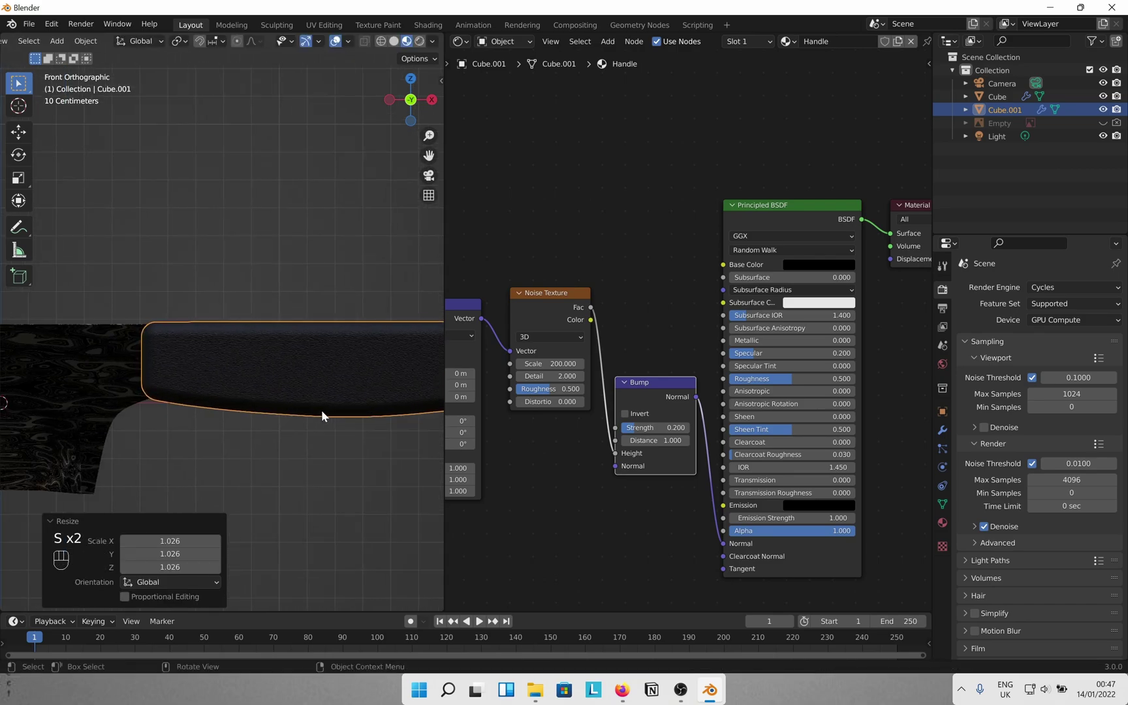
pyautogui.moveTo(320, 409); pyautogui.dragTo(433, 431, button='middle')
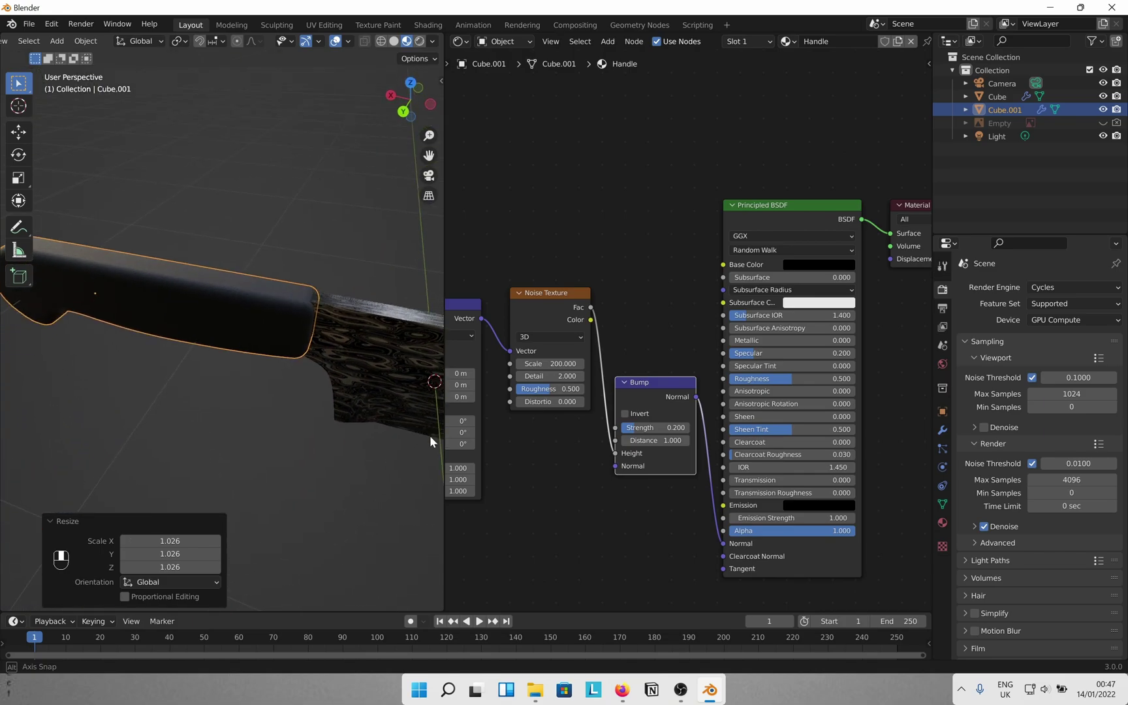